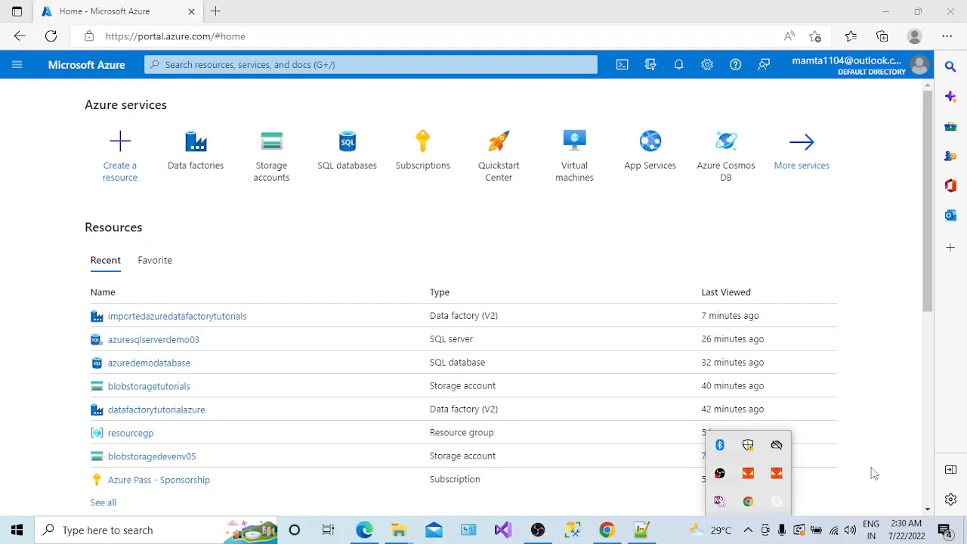
- Dismiss the leftover pop-up and open datafactorytutorialazure from the portal's Recent list in a new tab
left_click(873, 473)
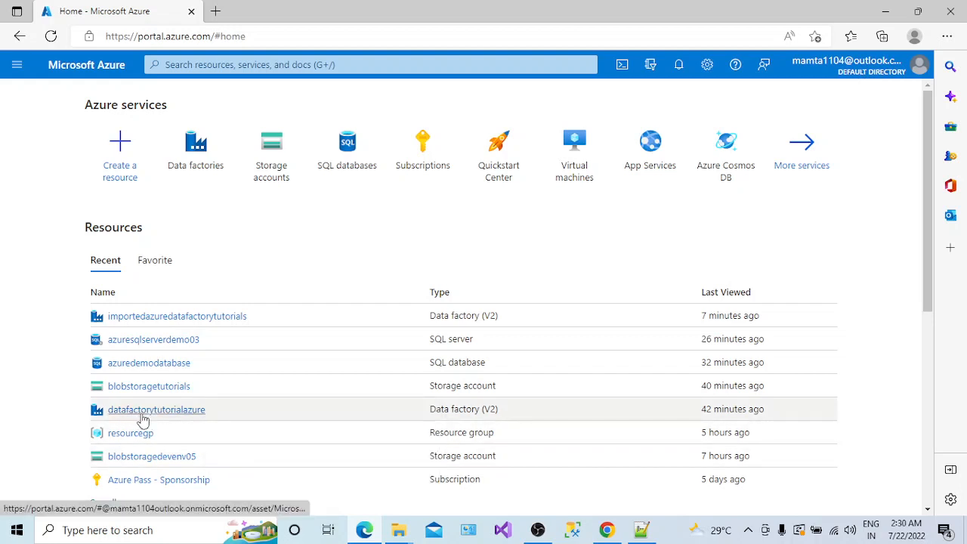
right_click(142, 416)
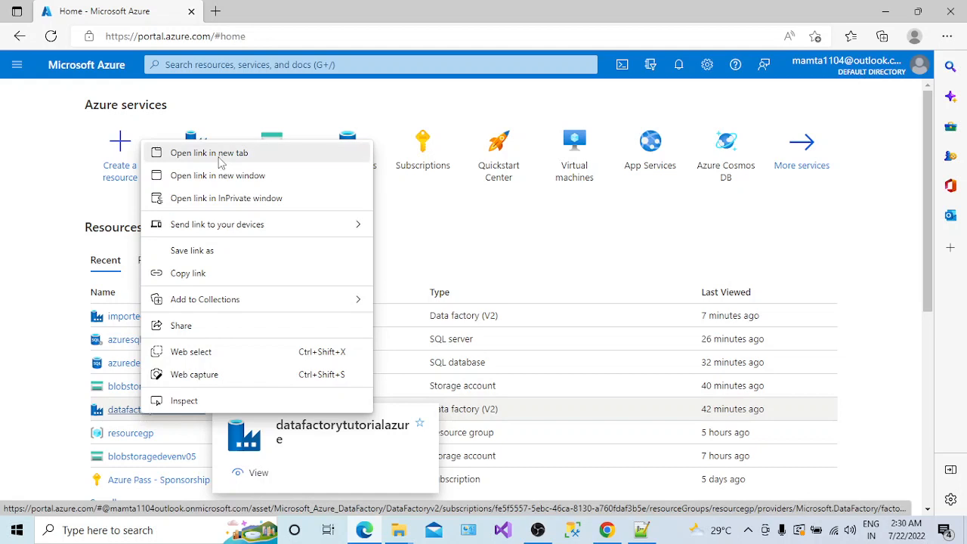
left_click(219, 157)
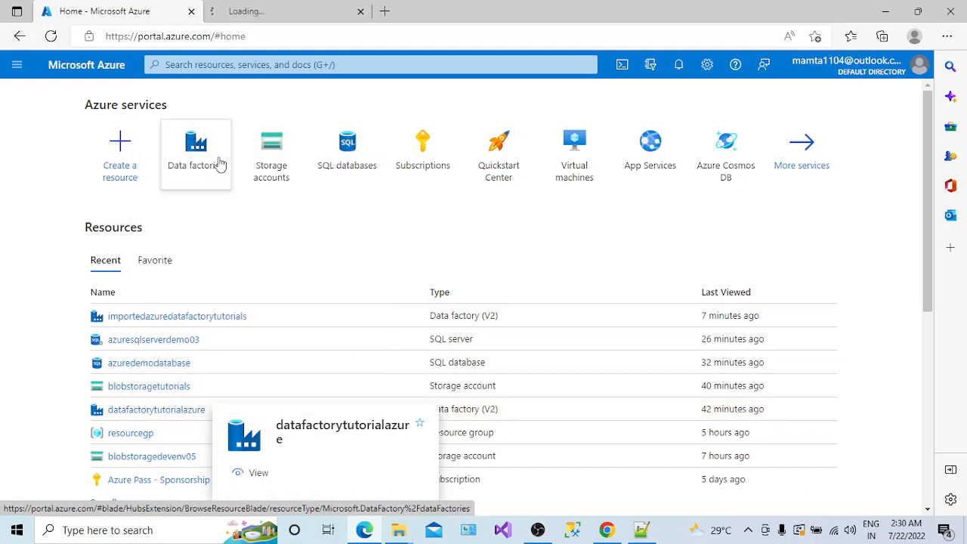
- Launch Azure Data Factory Studio from the datafactorytutorialazure overview, then bring Notepad++ notes forward
left_click(300, 16)
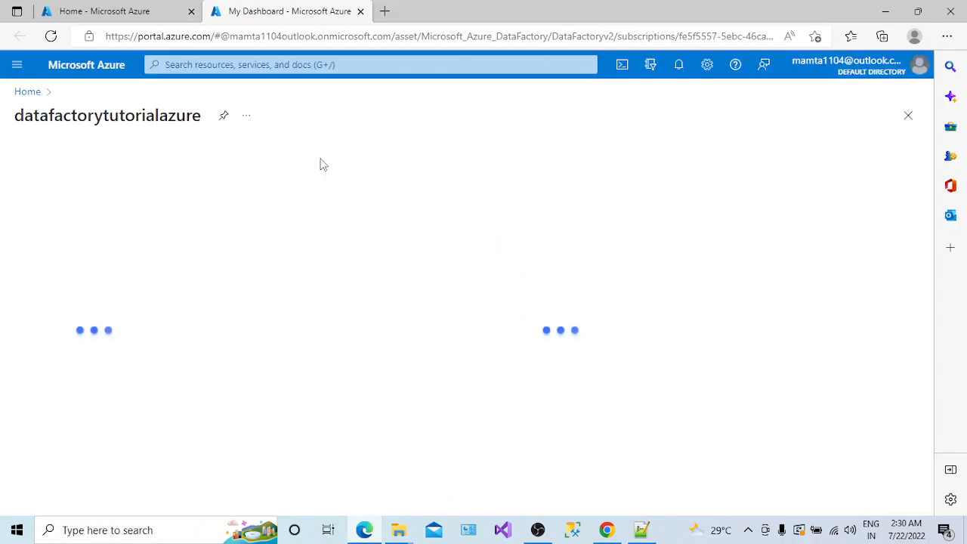
left_click_drag(181, 256, 179, 301)
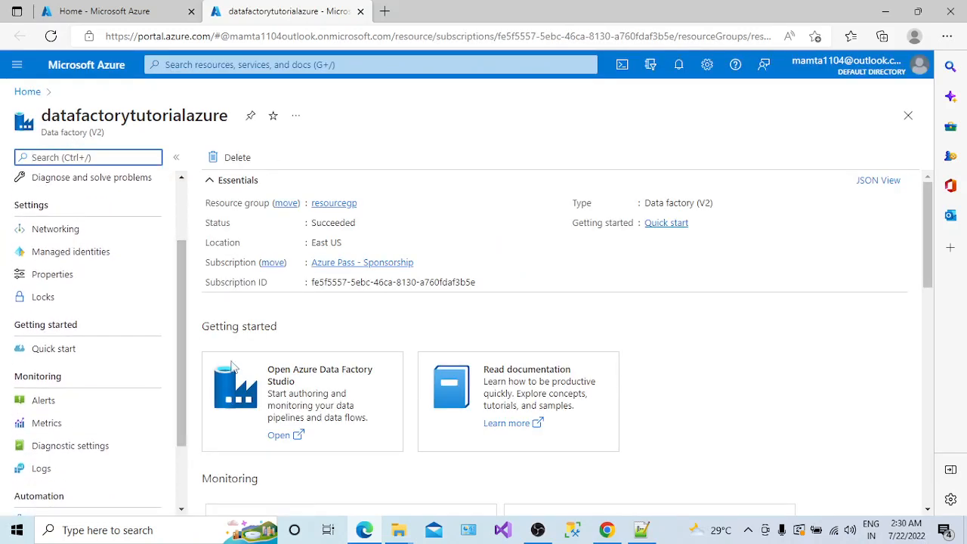
left_click(295, 398)
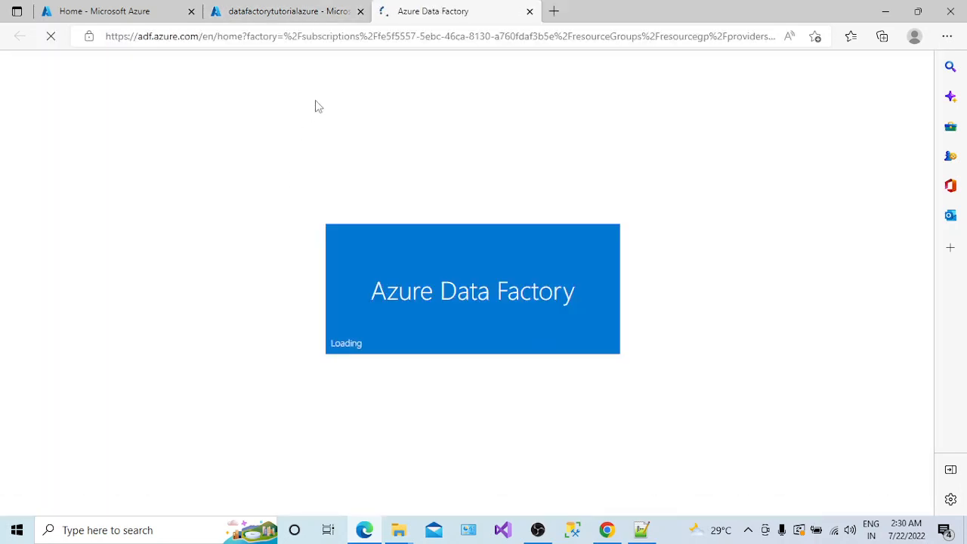
left_click(293, 11)
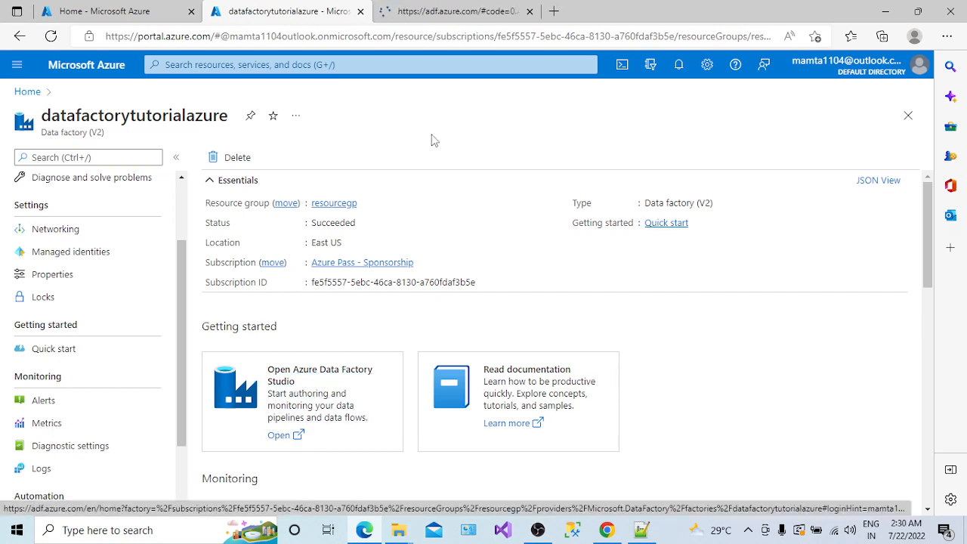
left_click(444, 12)
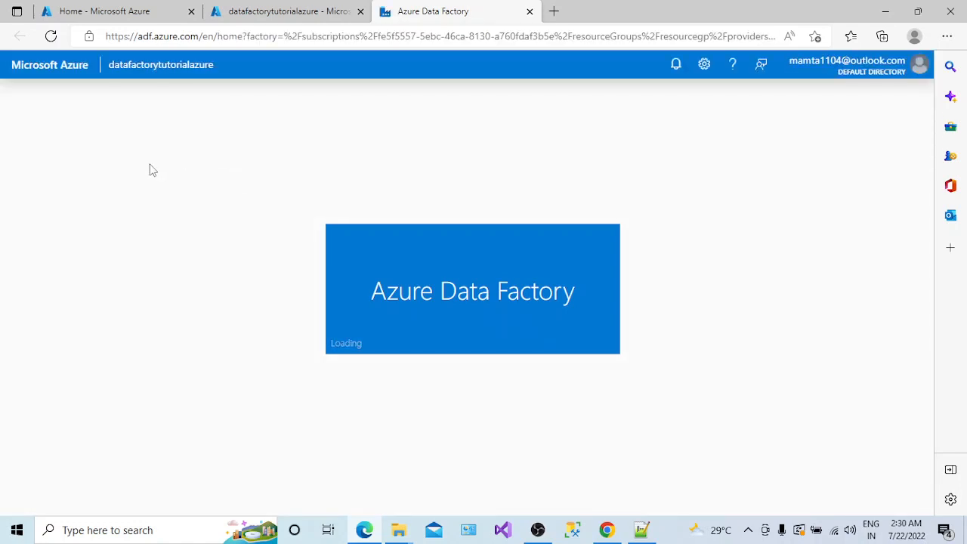
left_click(641, 530)
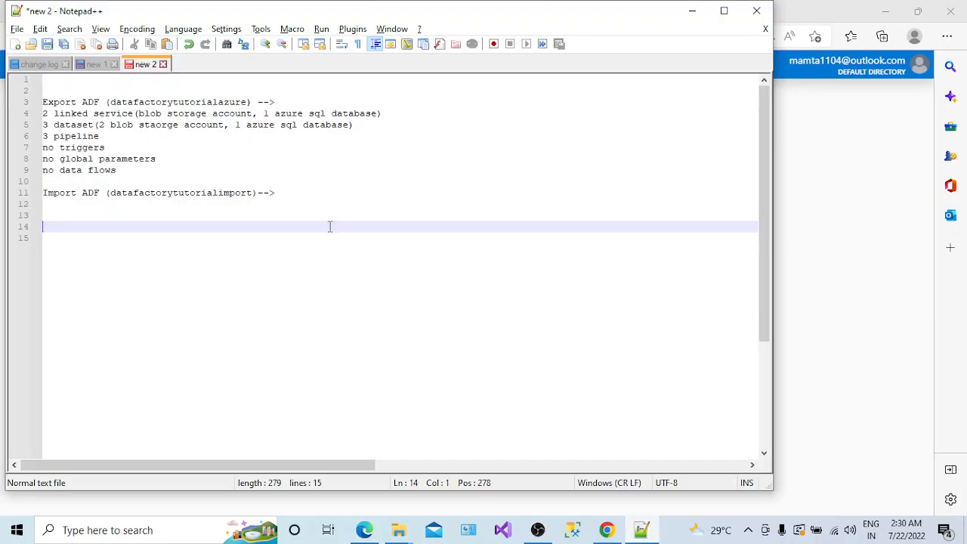
- Review the export ADF line naming datafactorytutorialazure and the lines listing its exported resources
left_click(74, 102)
double_click(91, 102)
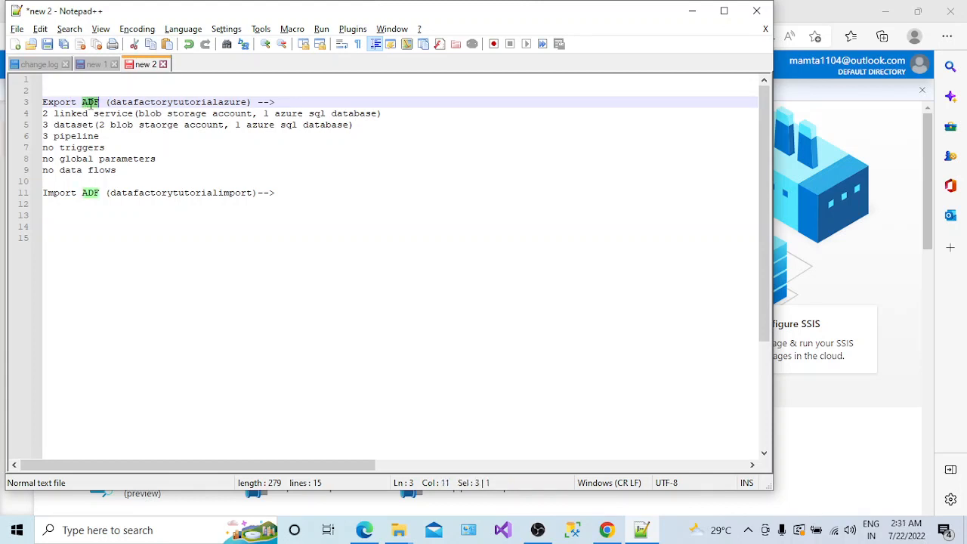
left_click(154, 102)
double_click(154, 102)
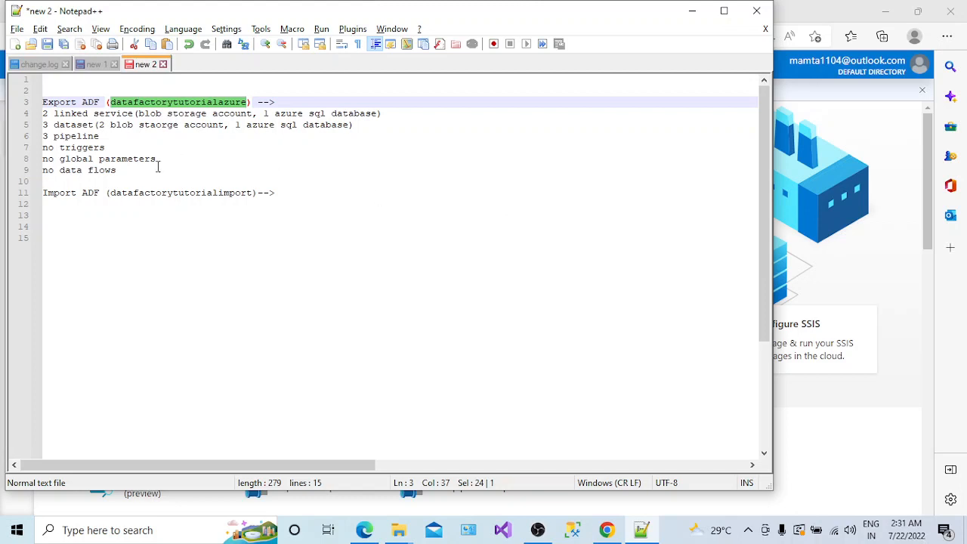
left_click_drag(158, 167, 42, 115)
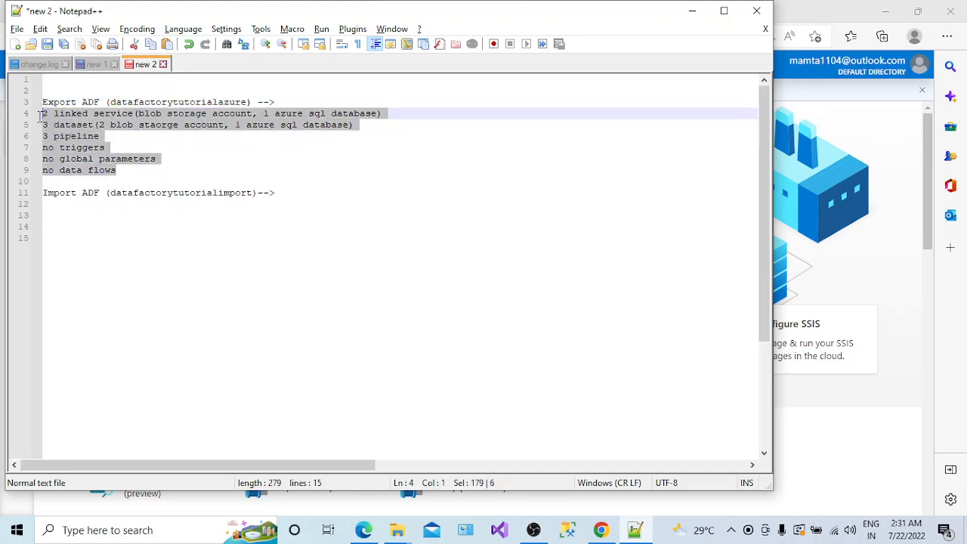
left_click(119, 169)
left_click_drag(124, 170, 42, 115)
left_click(123, 170)
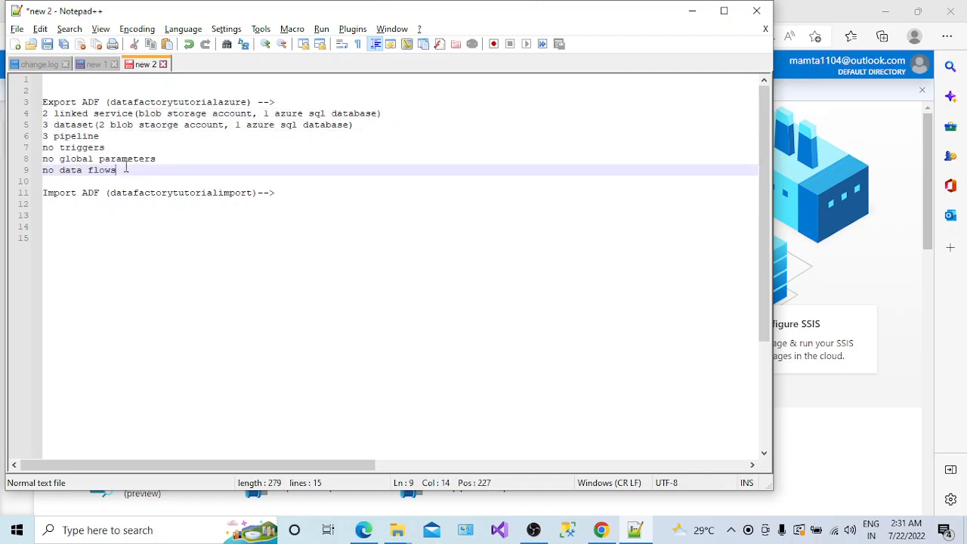
left_click_drag(123, 170, 43, 114)
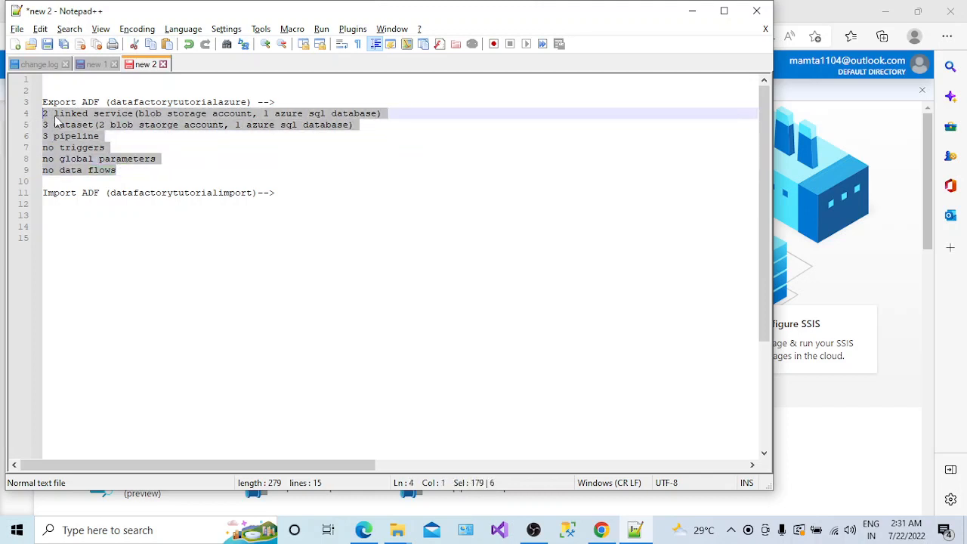
left_click(60, 114)
- Go over the linked service, dataset, pipeline, trigger and global parameter lines of the inventory
left_click(91, 113)
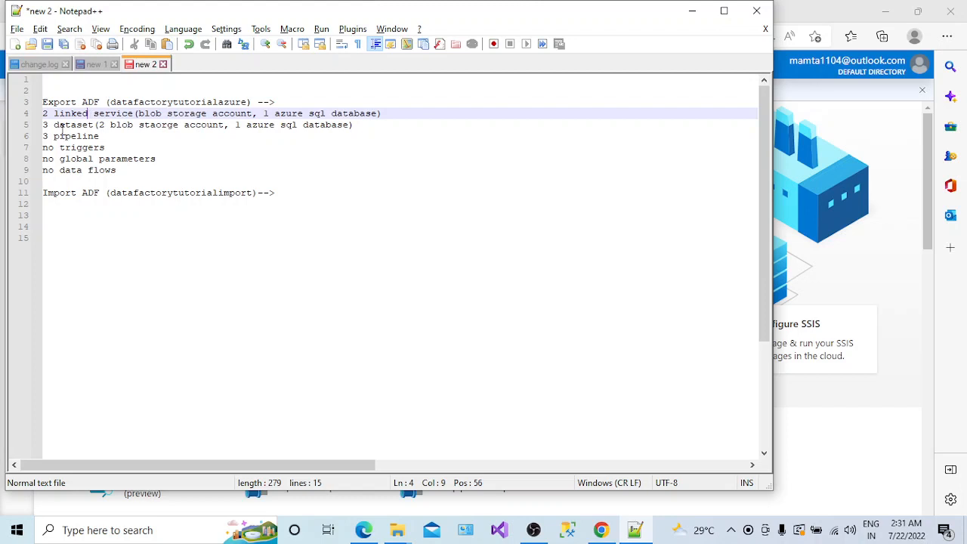
left_click(63, 128)
double_click(65, 136)
double_click(76, 148)
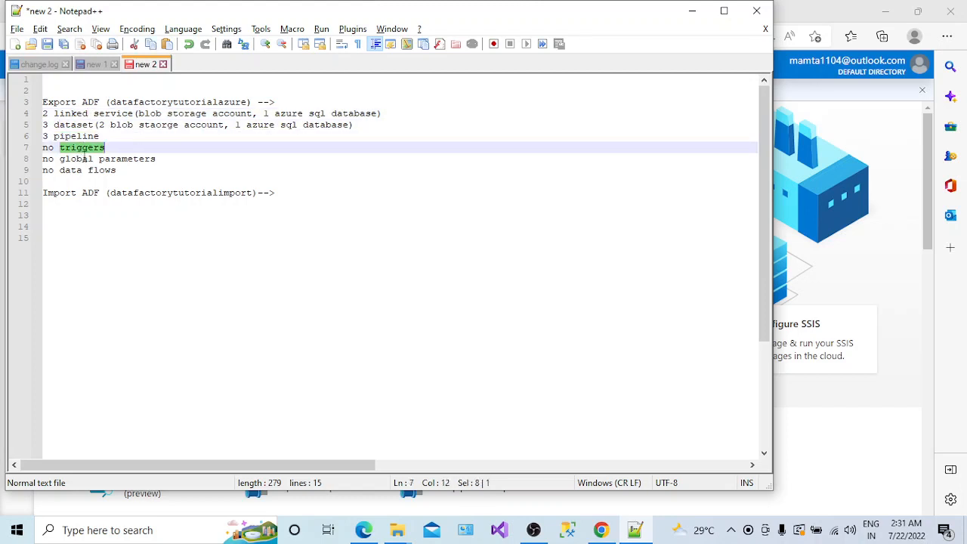
double_click(83, 158)
left_click(112, 169)
left_click_drag(113, 169, 43, 114)
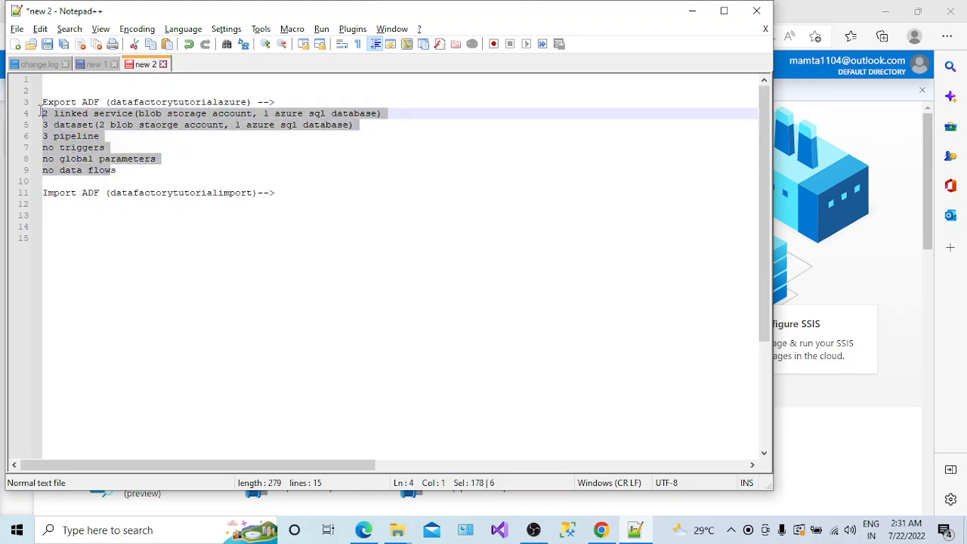
- Compare source factory datafactorytutorialazure with import target datafactorytutorialimport, then minimize Notepad++
double_click(164, 102)
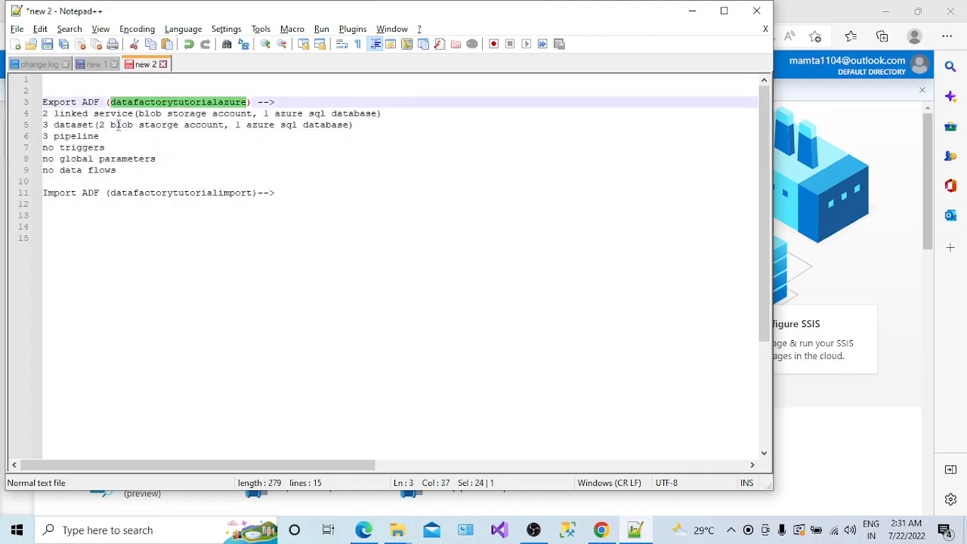
double_click(160, 192)
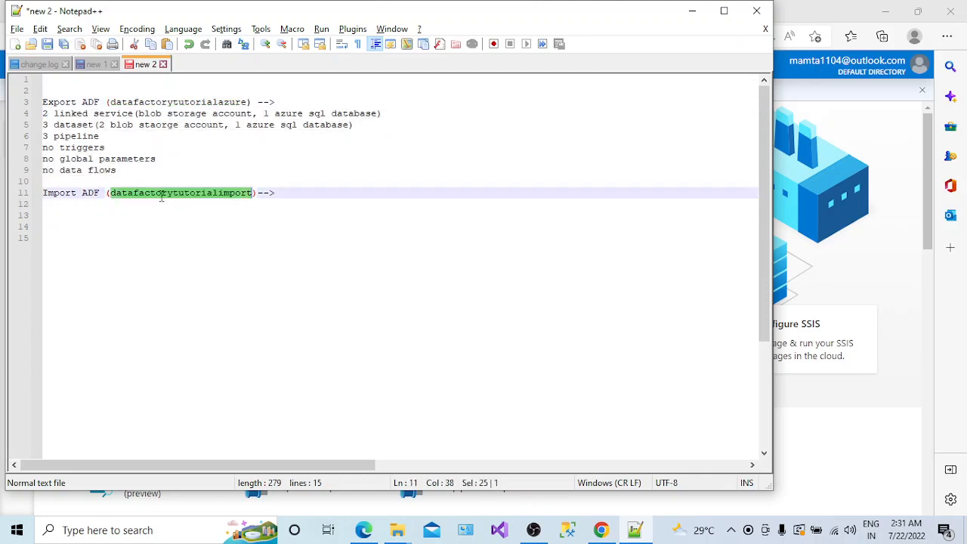
left_click_drag(125, 174, 38, 113)
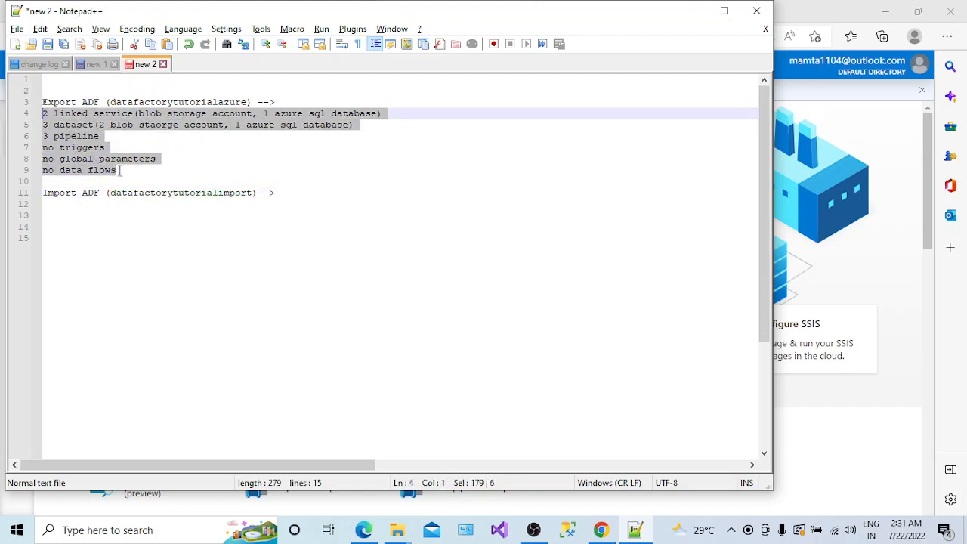
double_click(161, 193)
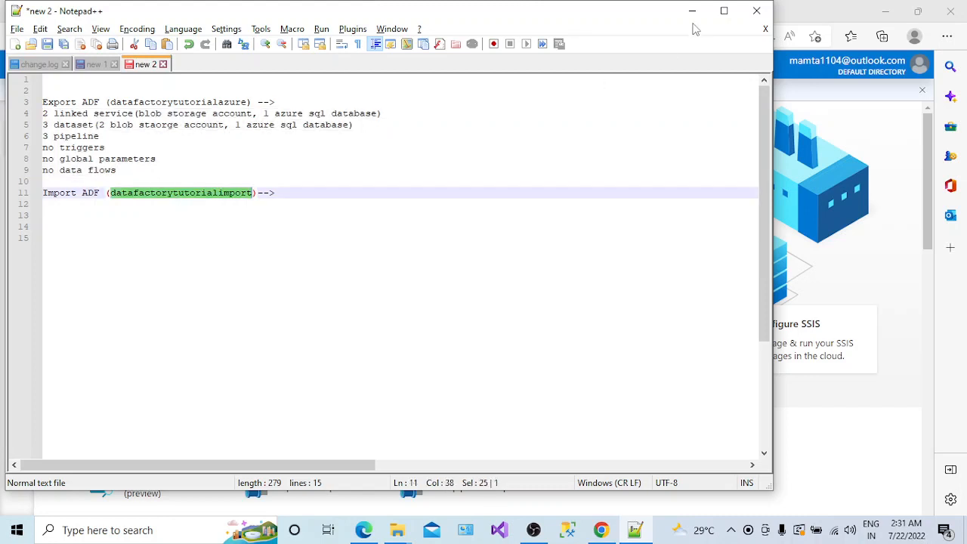
left_click(691, 12)
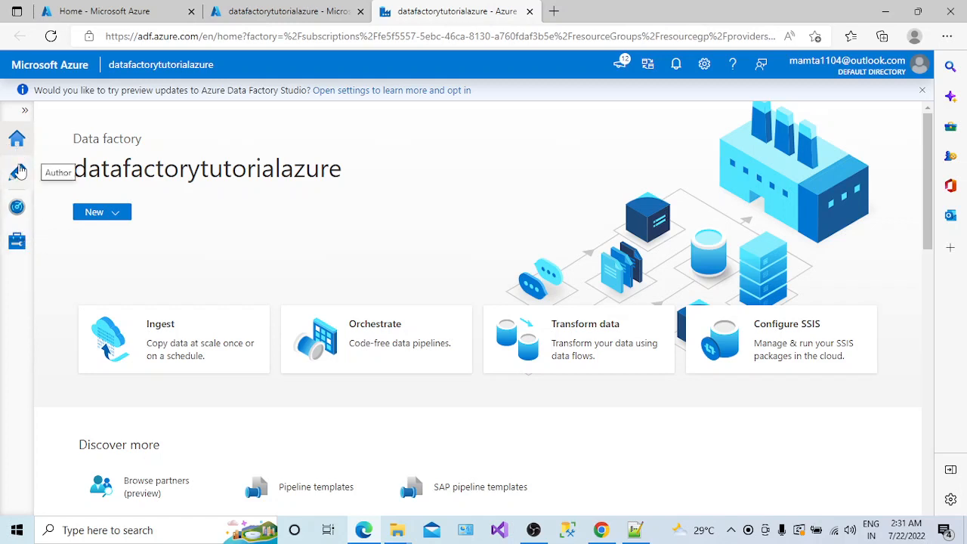
- Check the ln_blobsource and LN_SQLDB linked services and read the ARM template page's description
left_click(18, 249)
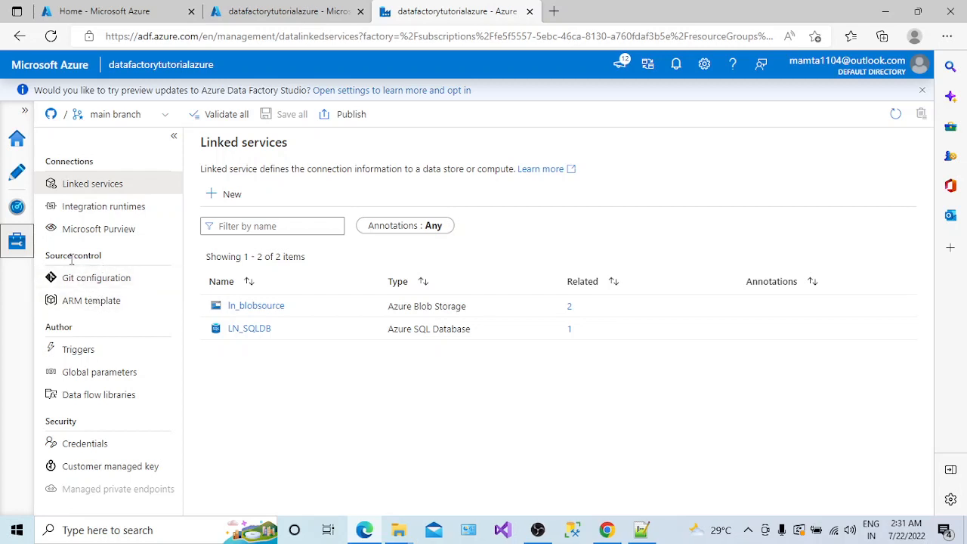
left_click(90, 302)
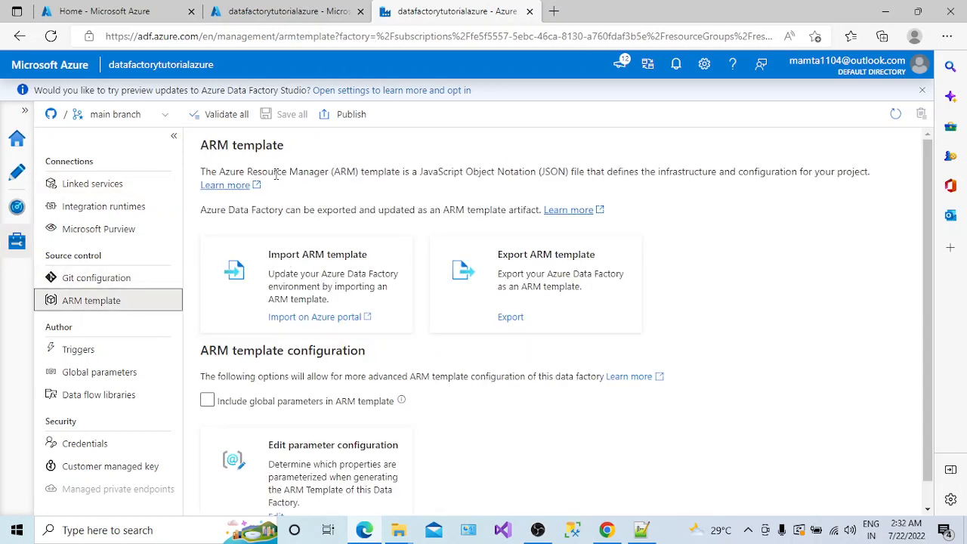
left_click_drag(277, 172, 589, 179)
left_click(648, 170)
left_click_drag(648, 170, 748, 185)
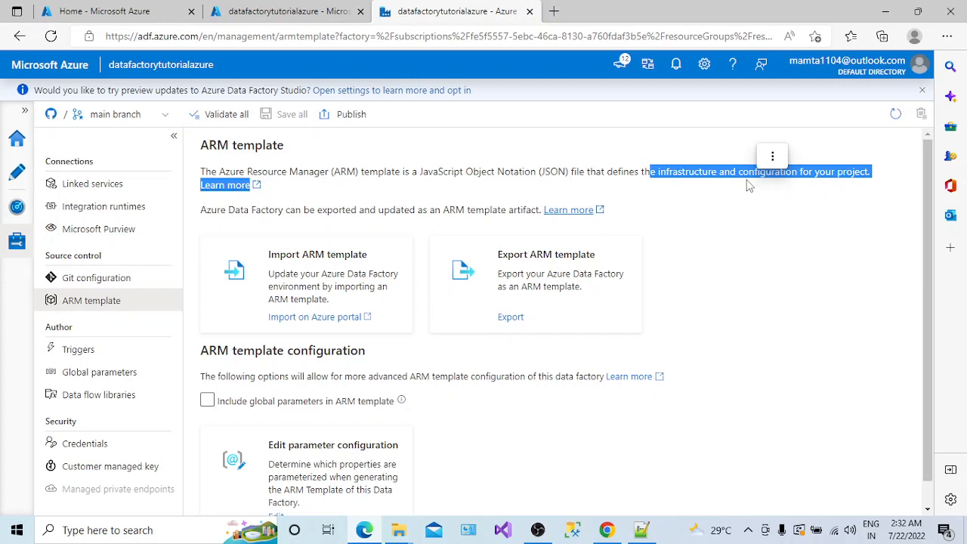
left_click(21, 173)
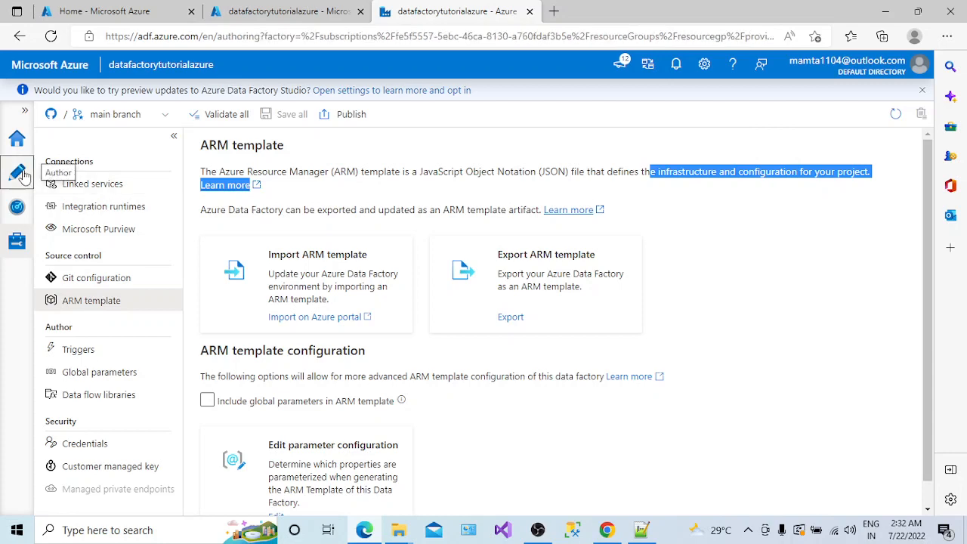
- Open pipeline1 from the Pipelines list and drag its Wait1 activity lower on the canvas
left_click(50, 197)
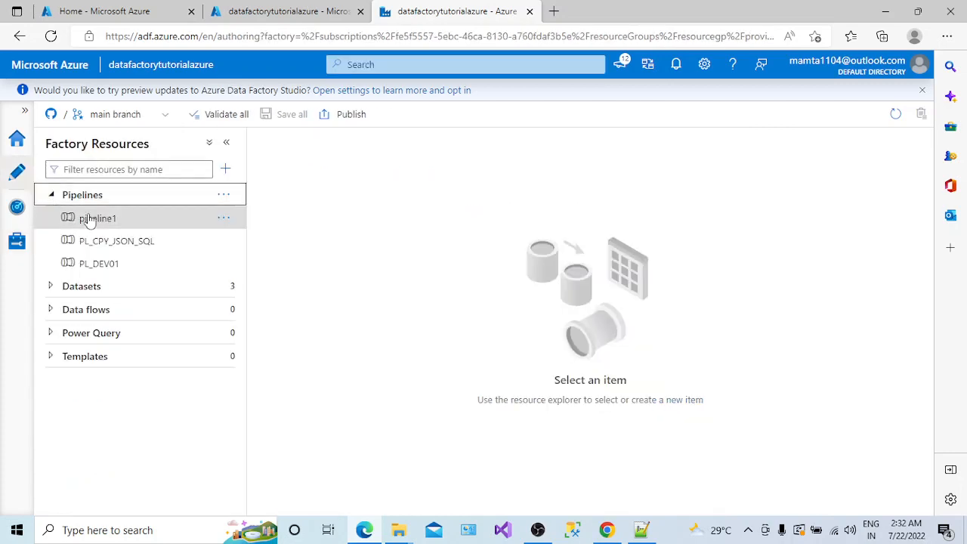
left_click(89, 218)
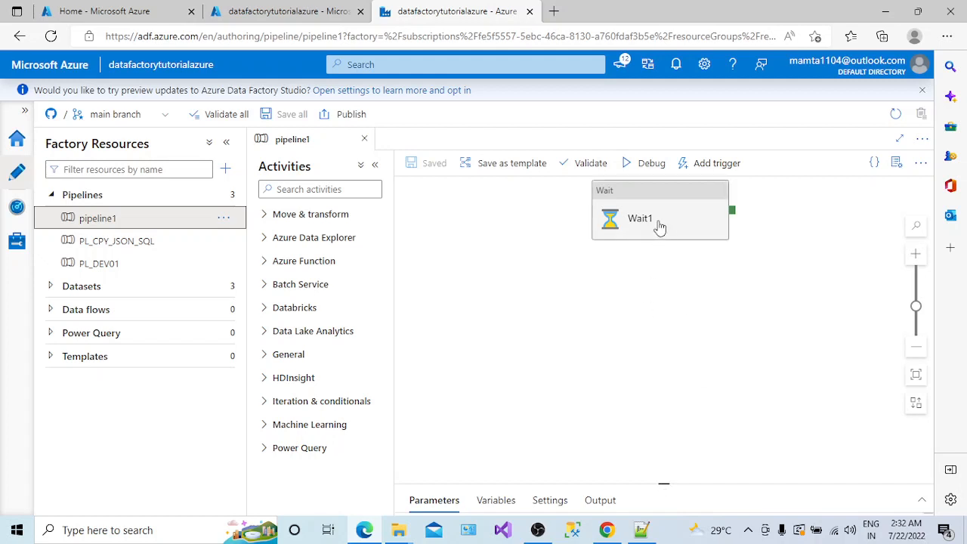
left_click_drag(660, 225, 652, 283)
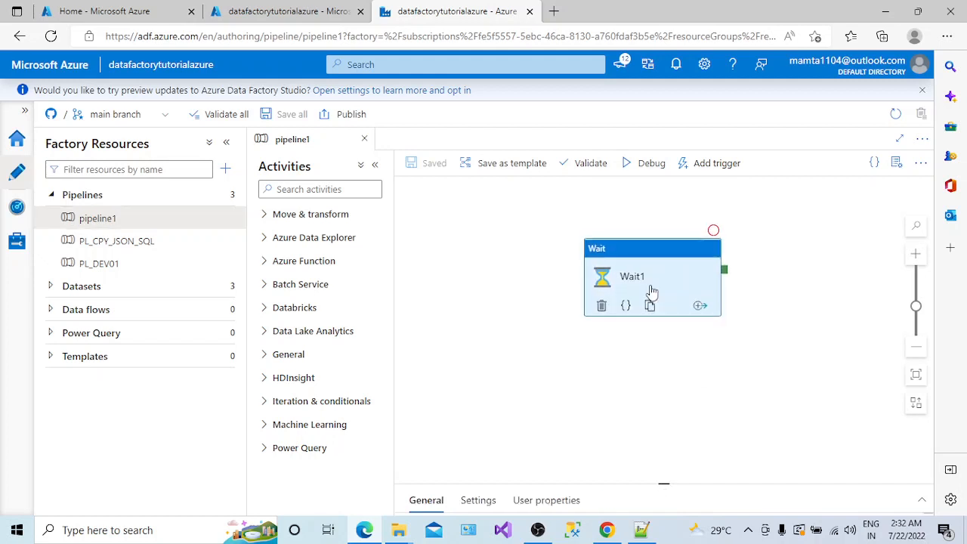
- Inspect pipeline1's JSON code, picking out the pipeline1 name and properties key
left_click(873, 163)
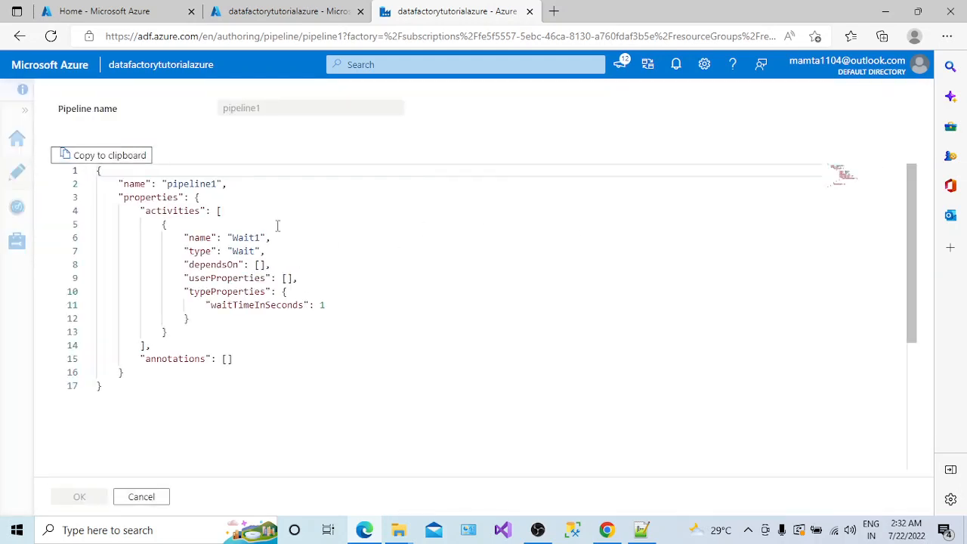
double_click(180, 183)
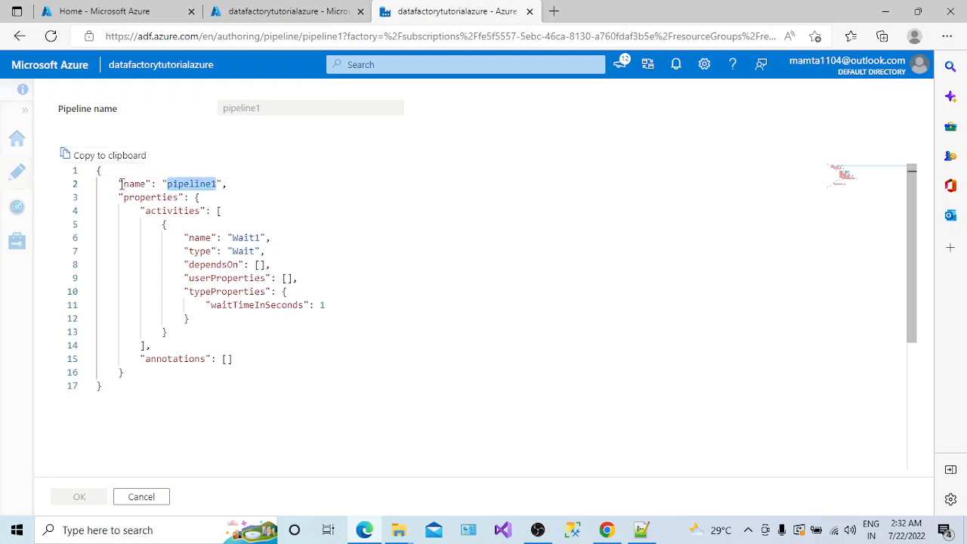
left_click_drag(121, 184, 233, 182)
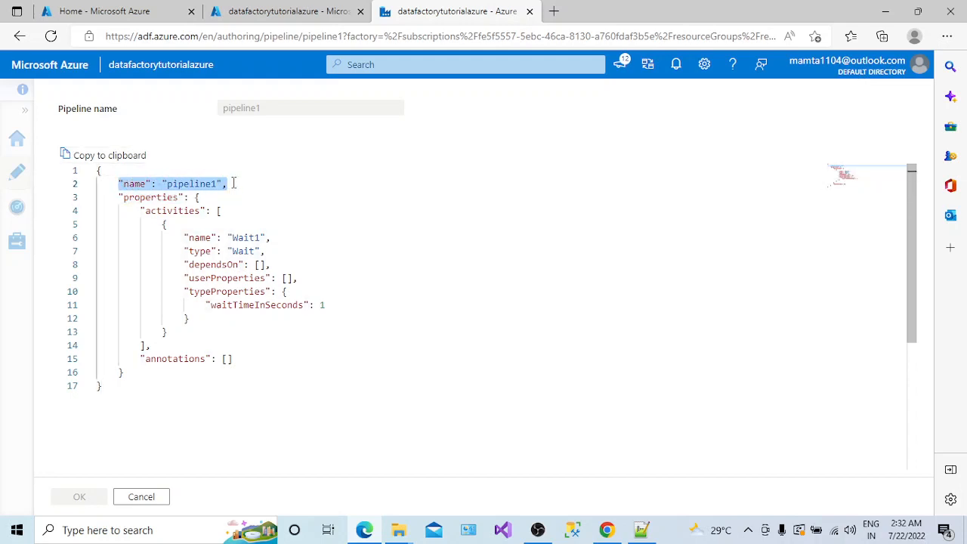
double_click(135, 184)
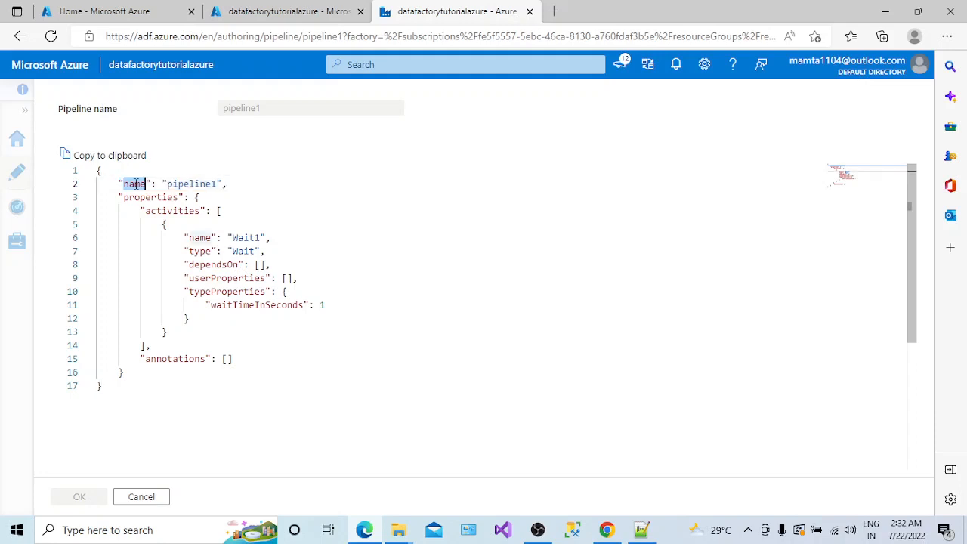
double_click(194, 184)
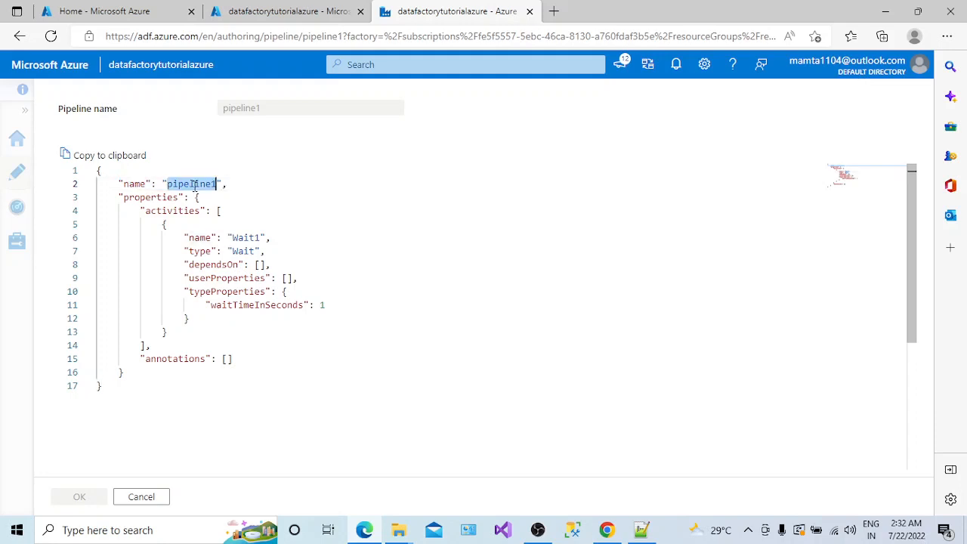
double_click(151, 197)
- Examine the activities block showing Wait1 of type Wait, then close the JSON unchanged
left_click(178, 211)
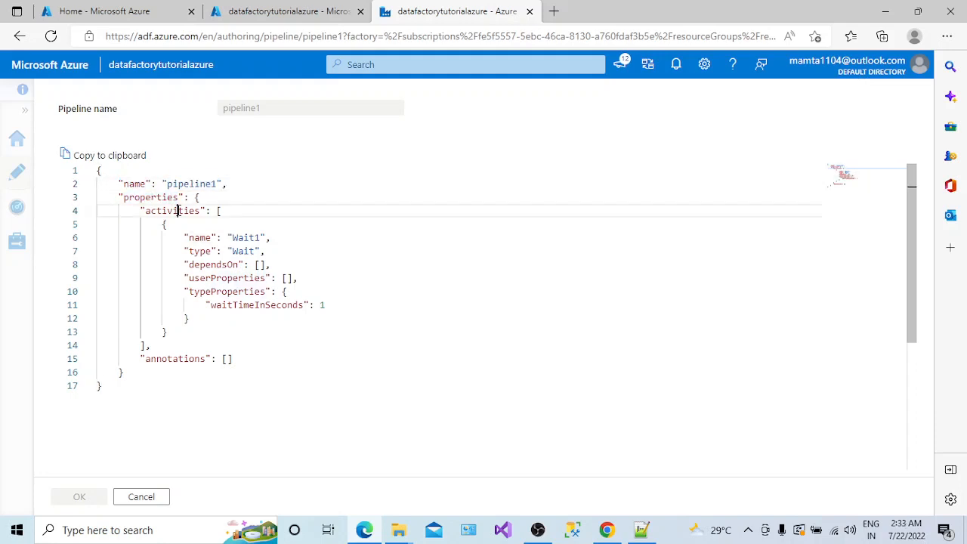
double_click(178, 210)
left_click(250, 237)
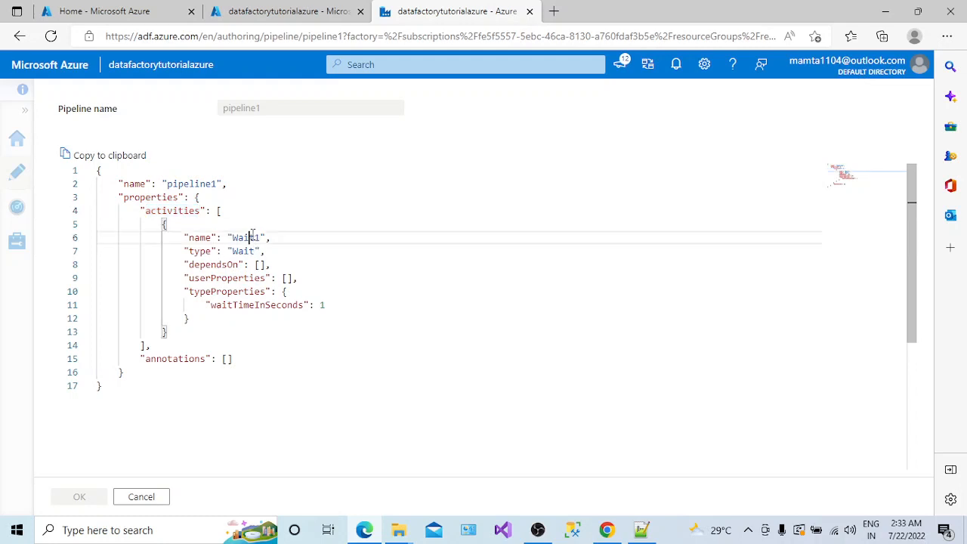
double_click(250, 237)
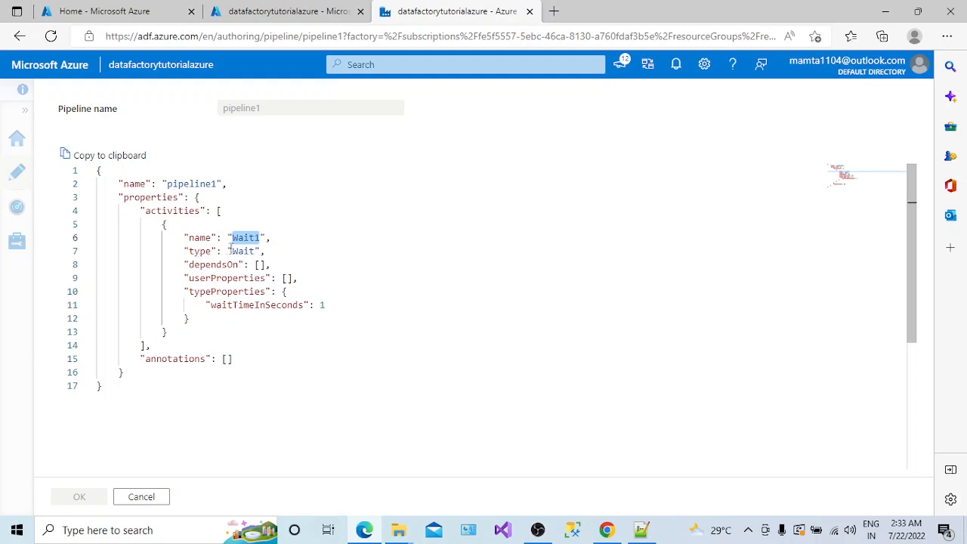
double_click(239, 250)
double_click(198, 237)
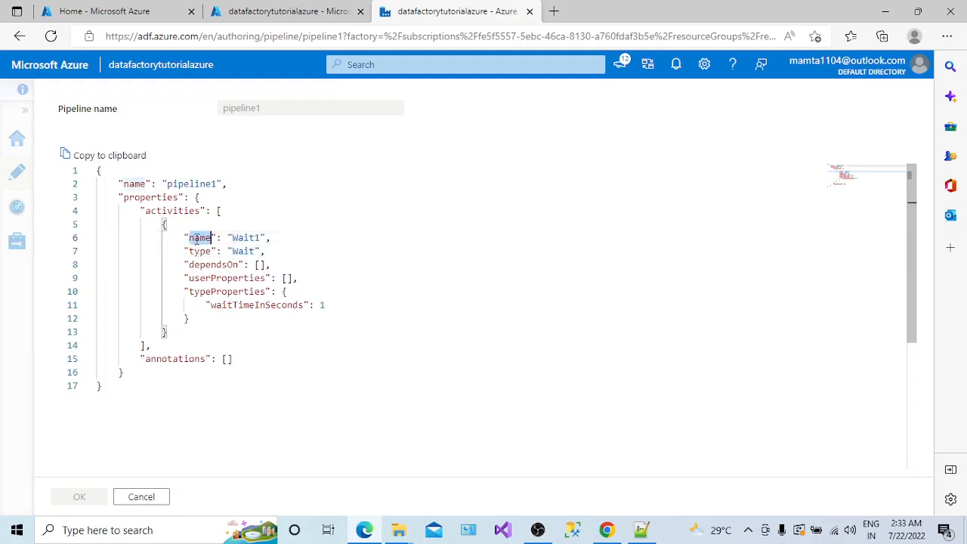
double_click(240, 237)
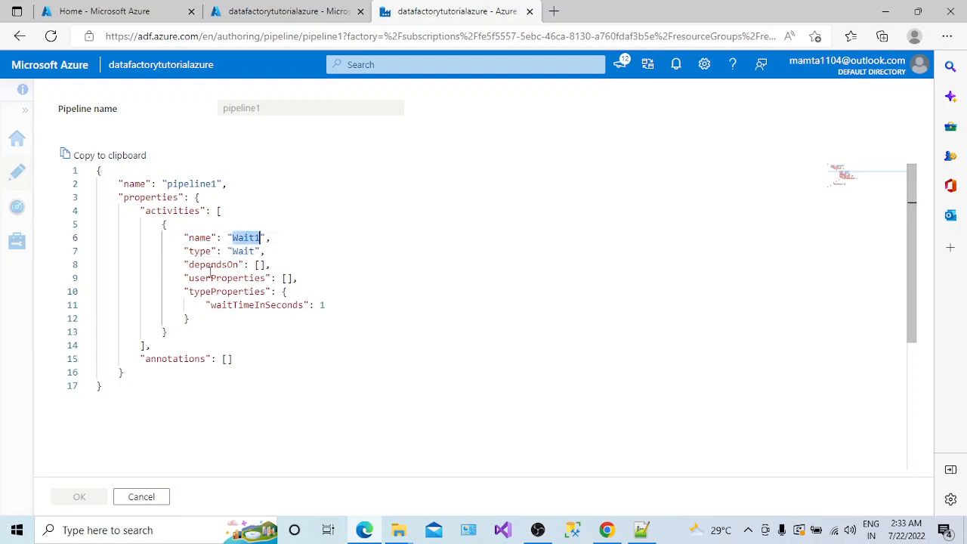
left_click(150, 497)
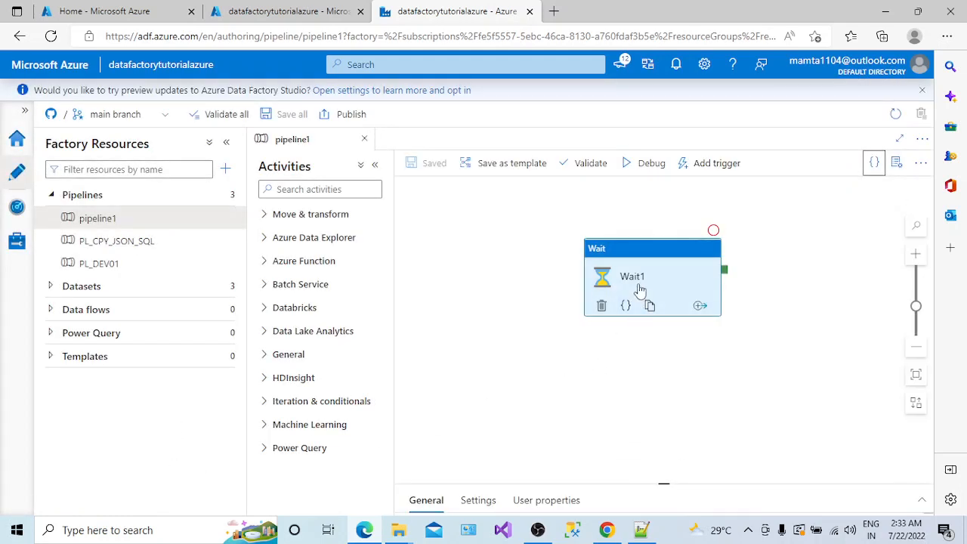
- Enlarge the activity properties pane and select the current name Wait1 in General
left_click_drag(665, 488, 663, 405)
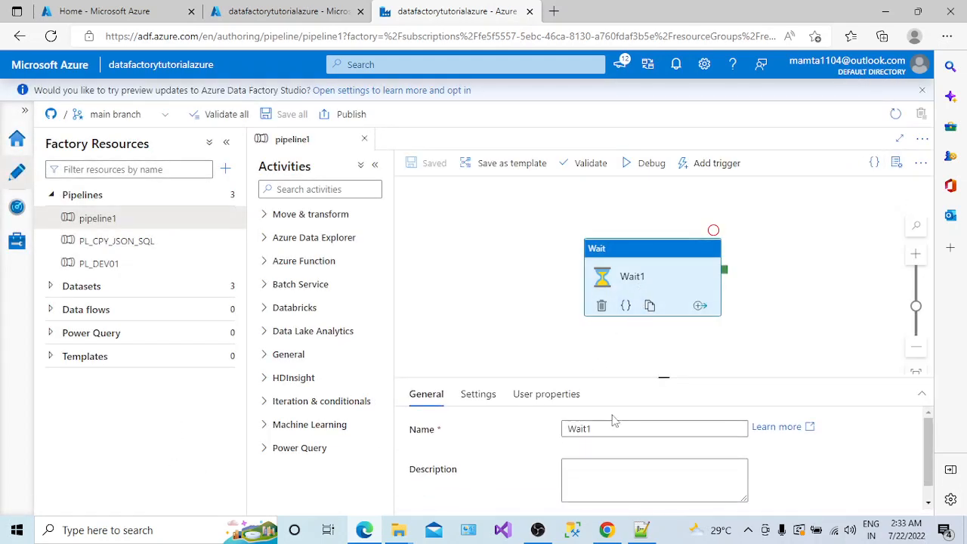
left_click(596, 428)
left_click_drag(595, 427, 563, 422)
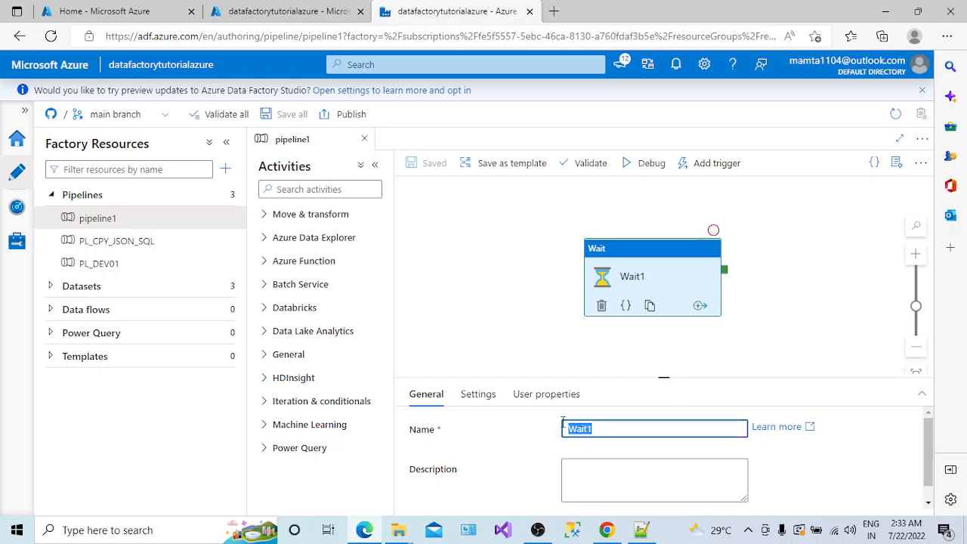
- Rename the Wait activity to waitfor5sec and confirm the new name in pipeline1's JSON code
type("wai")
type("tforS")
type("sec")
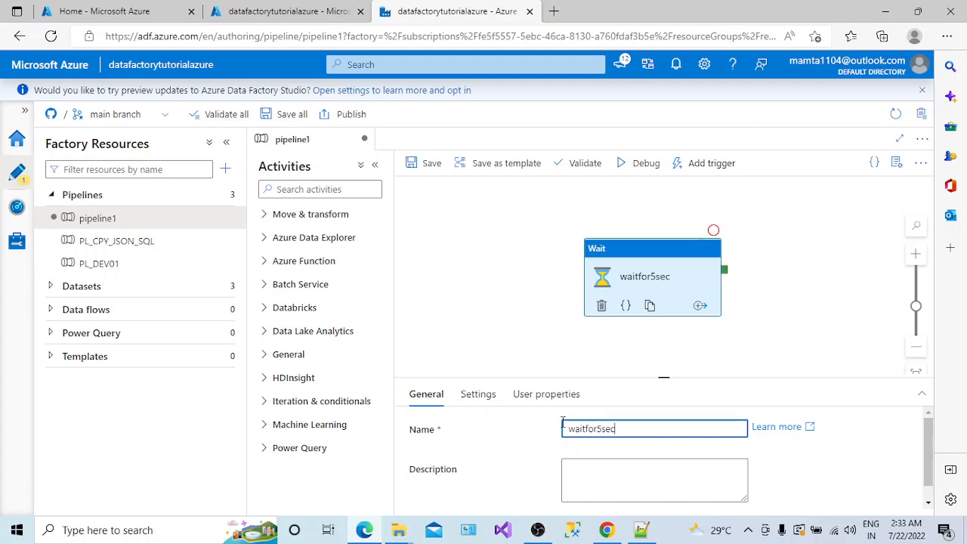
left_click(675, 327)
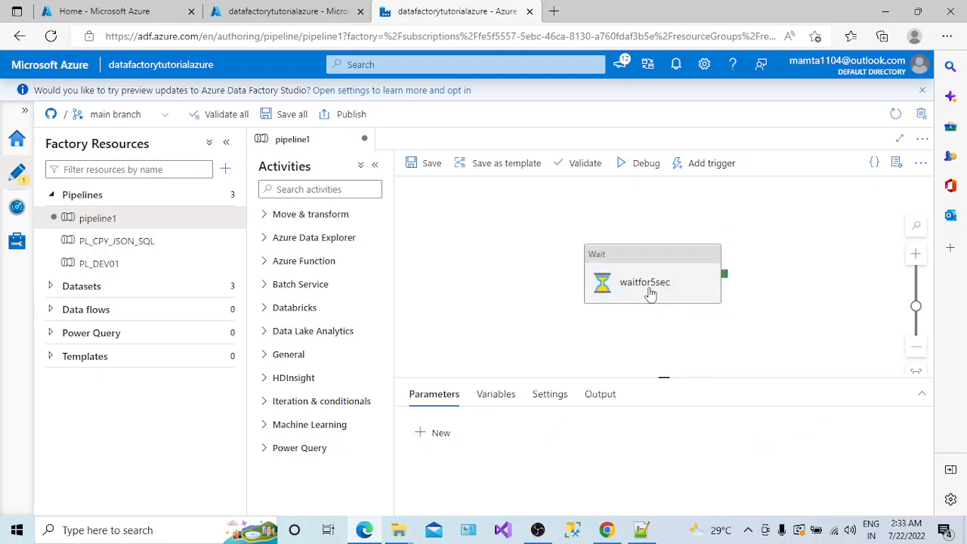
left_click(874, 163)
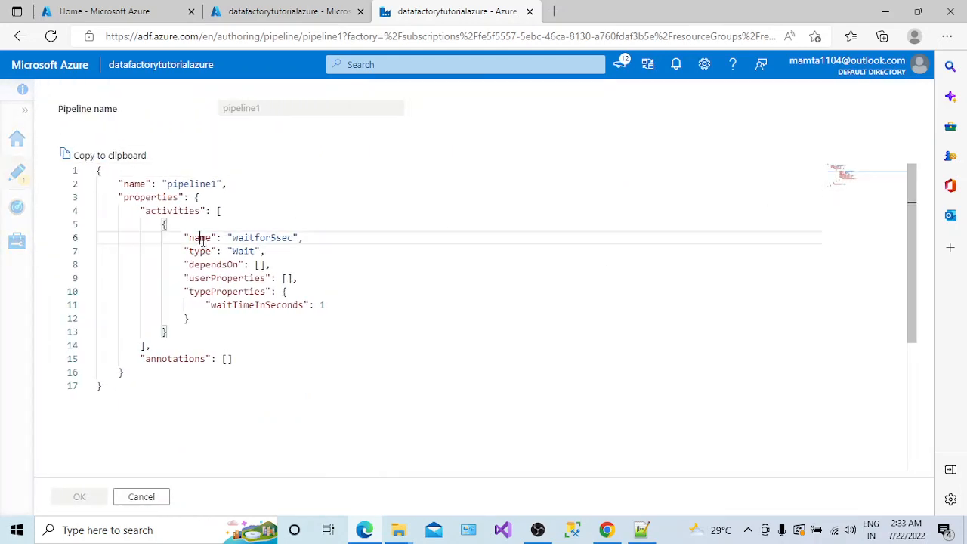
double_click(246, 238)
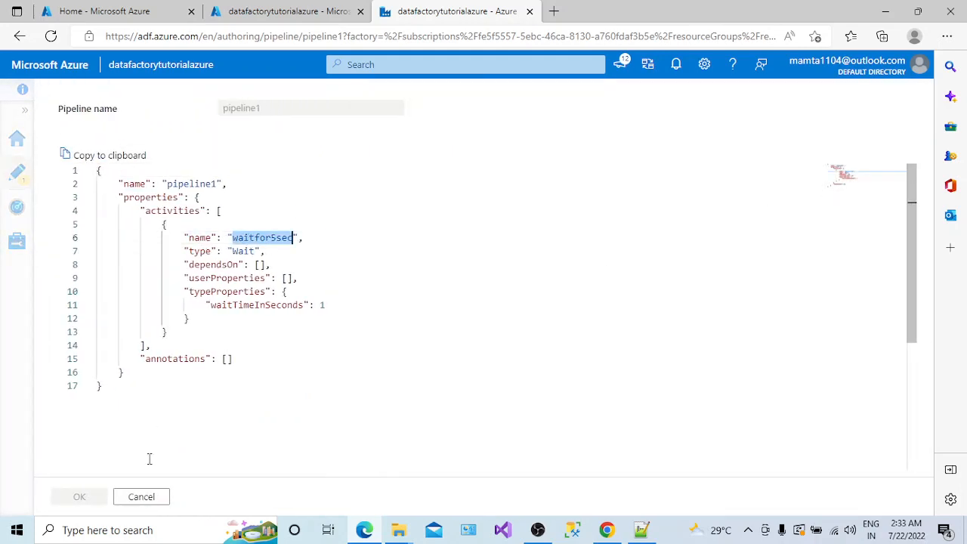
left_click(143, 496)
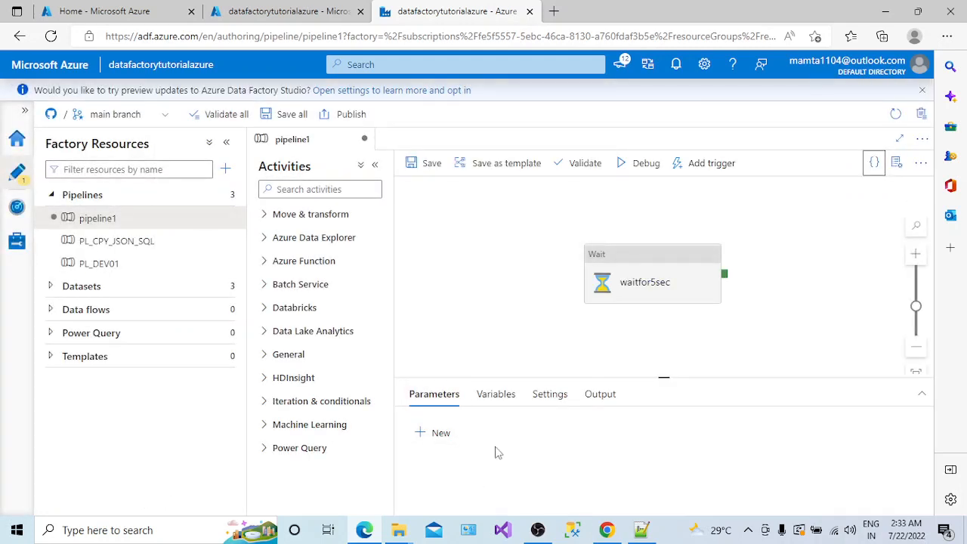
left_click(873, 163)
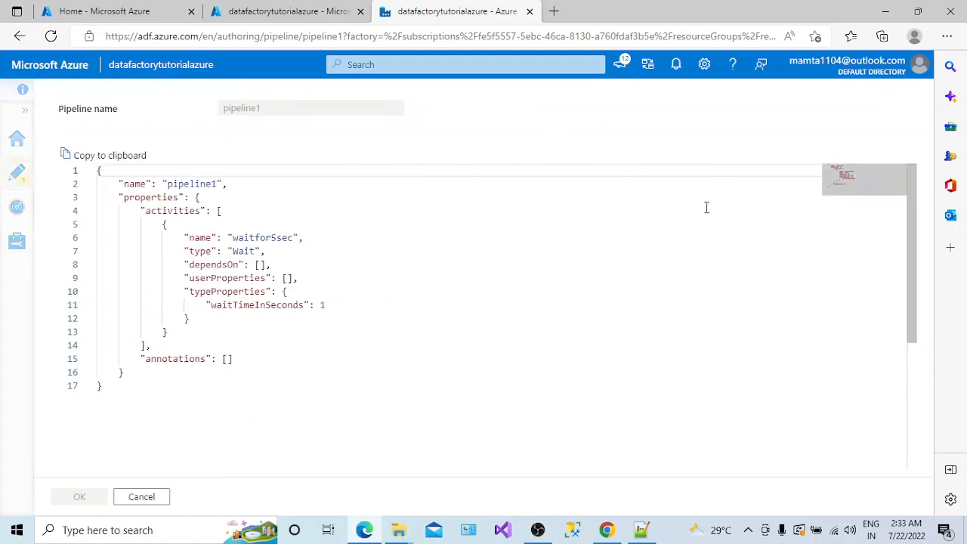
left_click(156, 498)
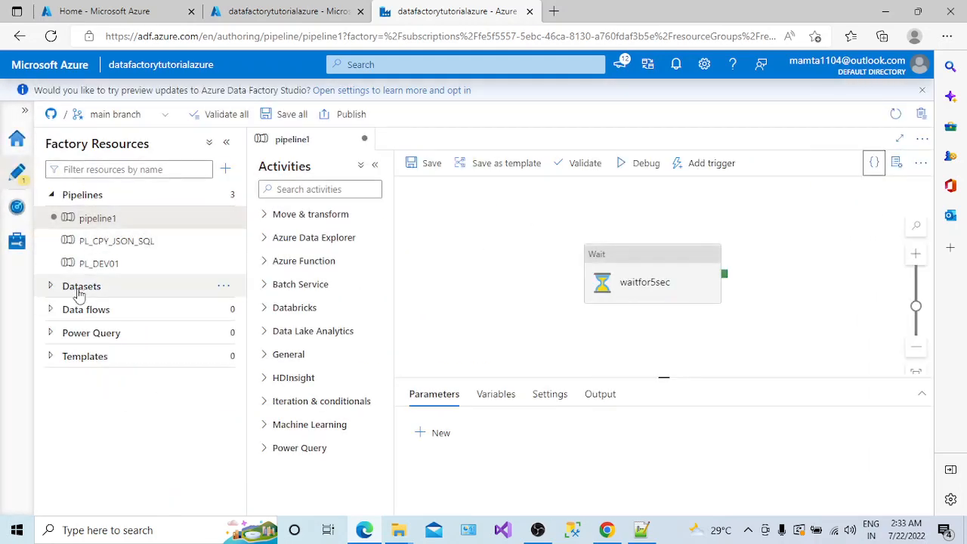
left_click(51, 287)
- Inspect DS_JsonDest's JSON: linked service LN_SQLDB, schema dbo, table Sample4Table
left_click(143, 318)
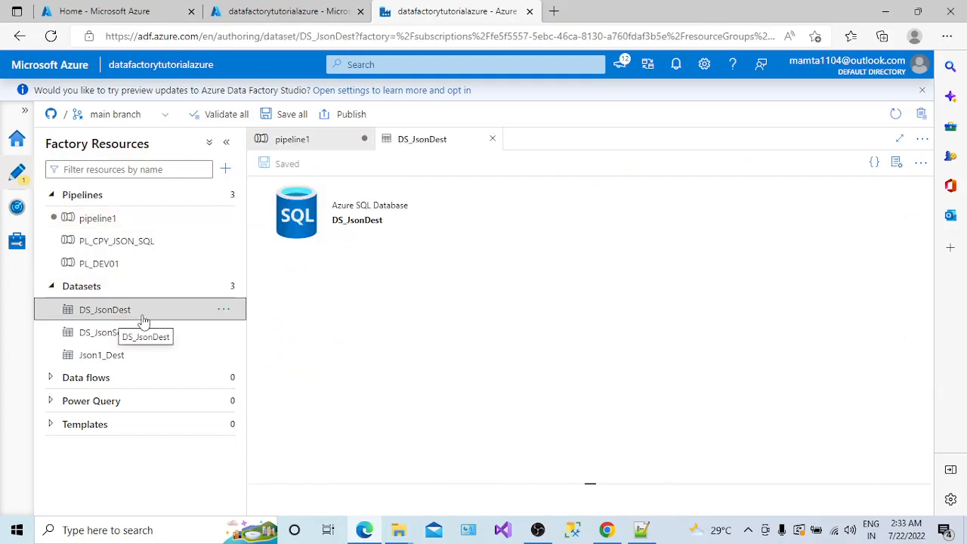
left_click(873, 163)
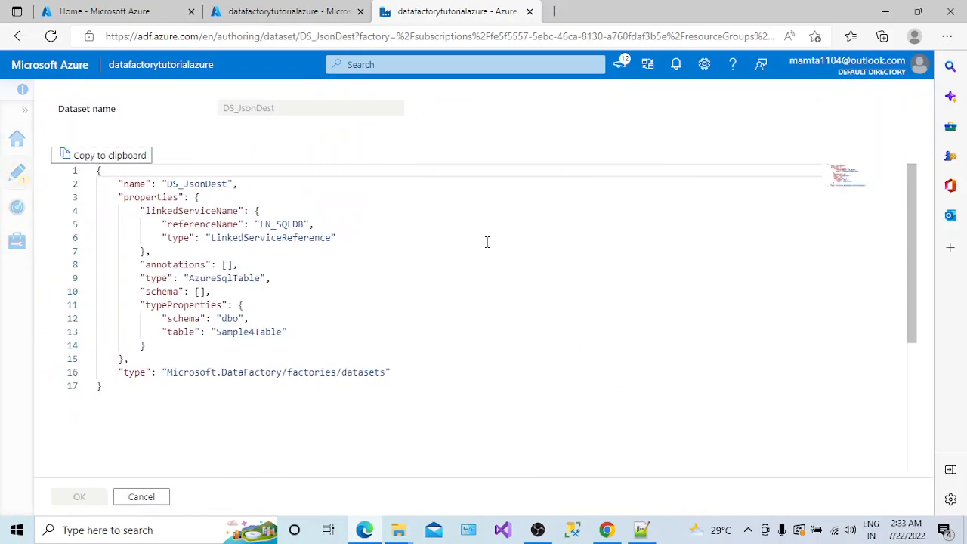
left_click_drag(125, 197, 210, 238)
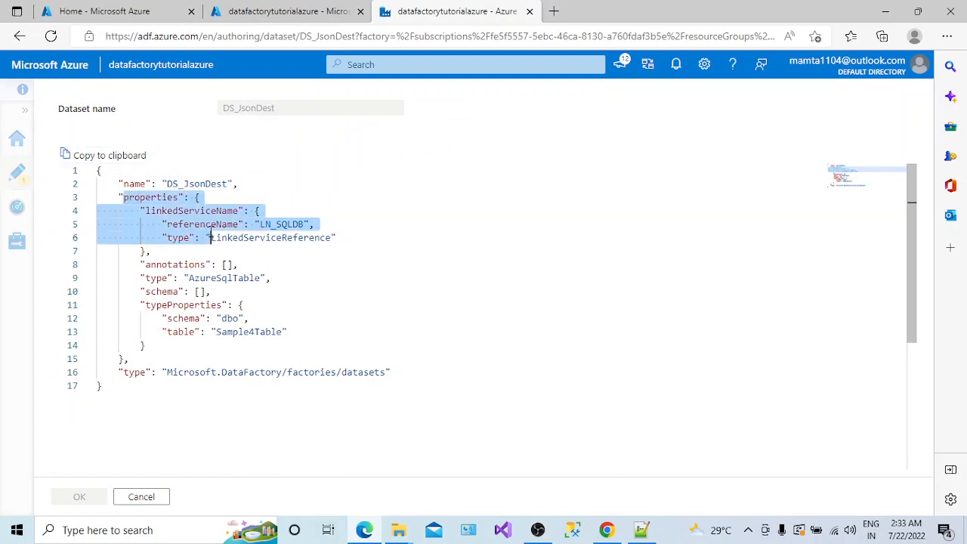
left_click(189, 184)
double_click(189, 183)
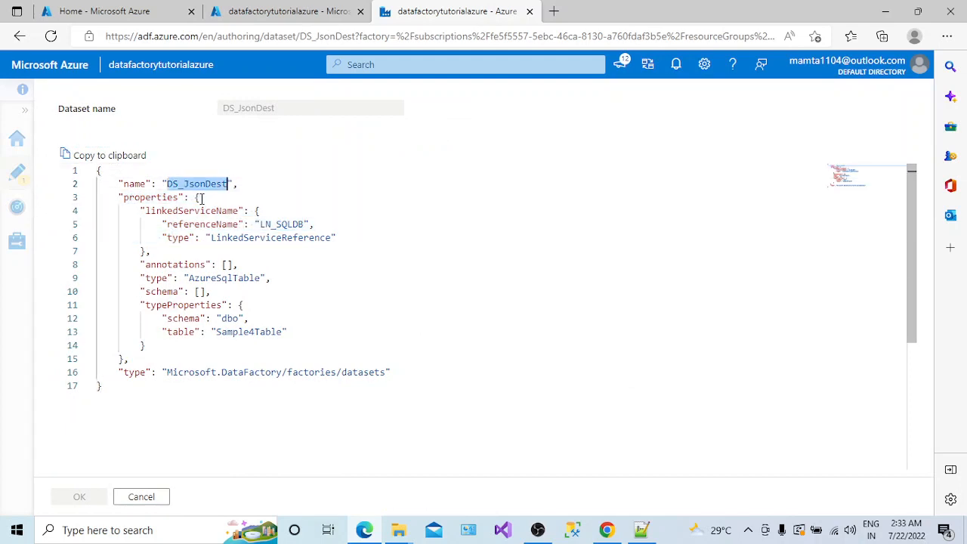
left_click(205, 211)
double_click(205, 211)
double_click(280, 237)
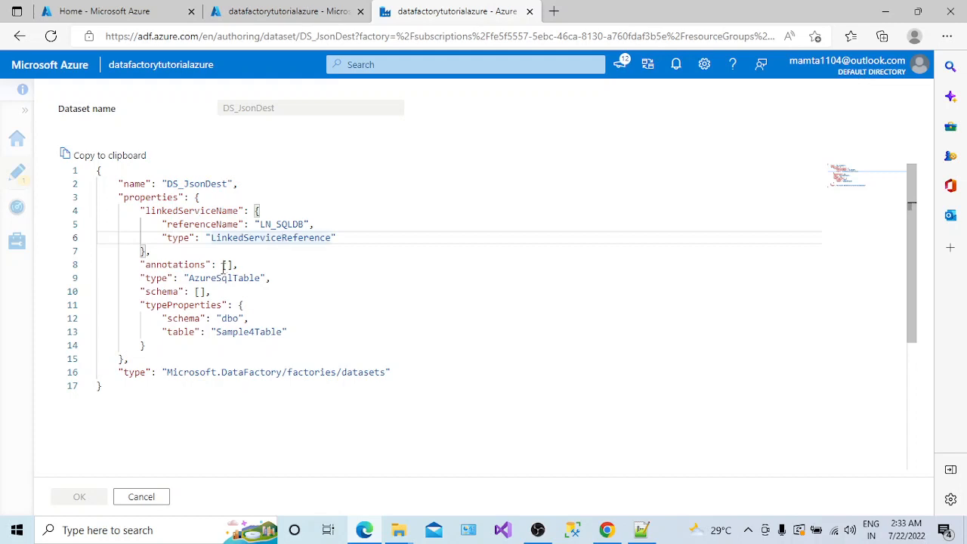
left_click(226, 278)
double_click(276, 236)
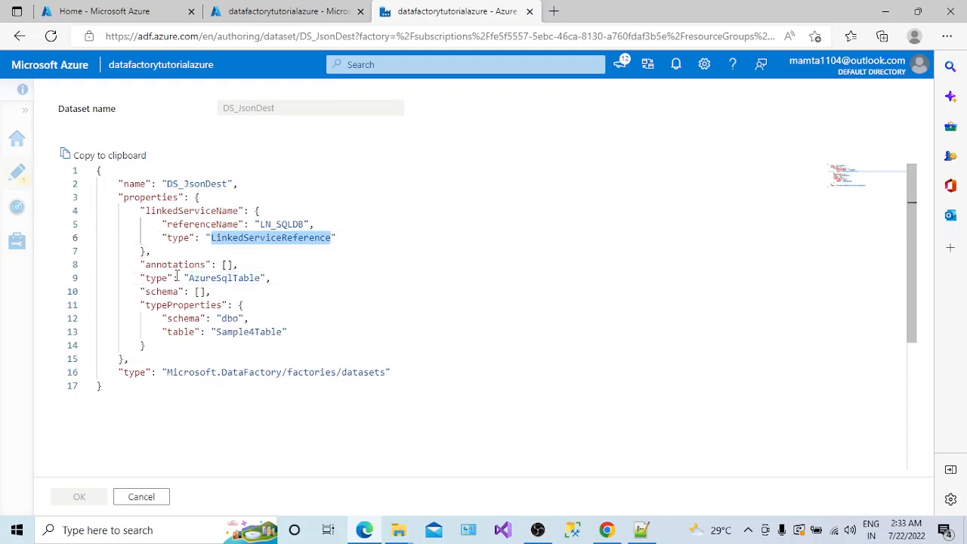
double_click(230, 318)
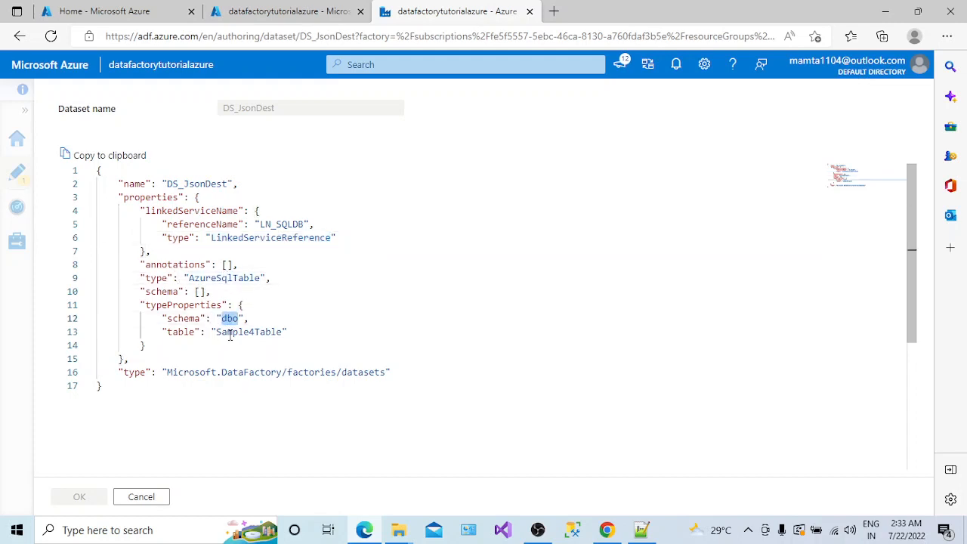
double_click(237, 333)
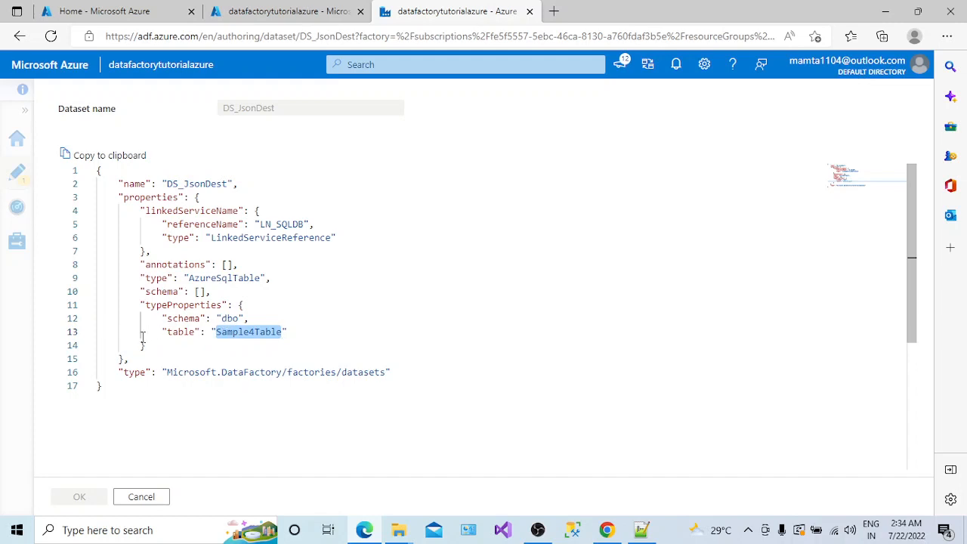
left_click(158, 497)
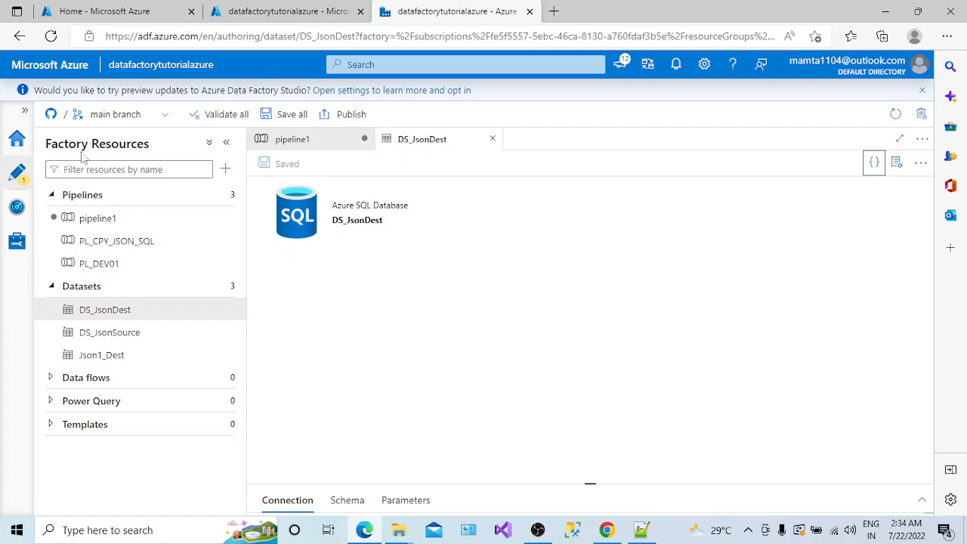
- Glance at the branch list, open the ARM template page under Manage, and bring up Notepad++
left_click(158, 119)
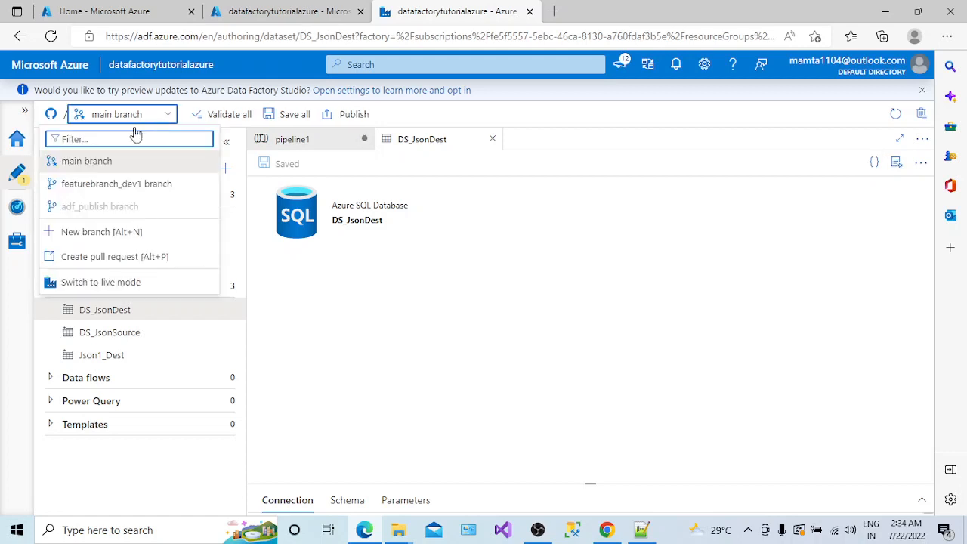
left_click(335, 329)
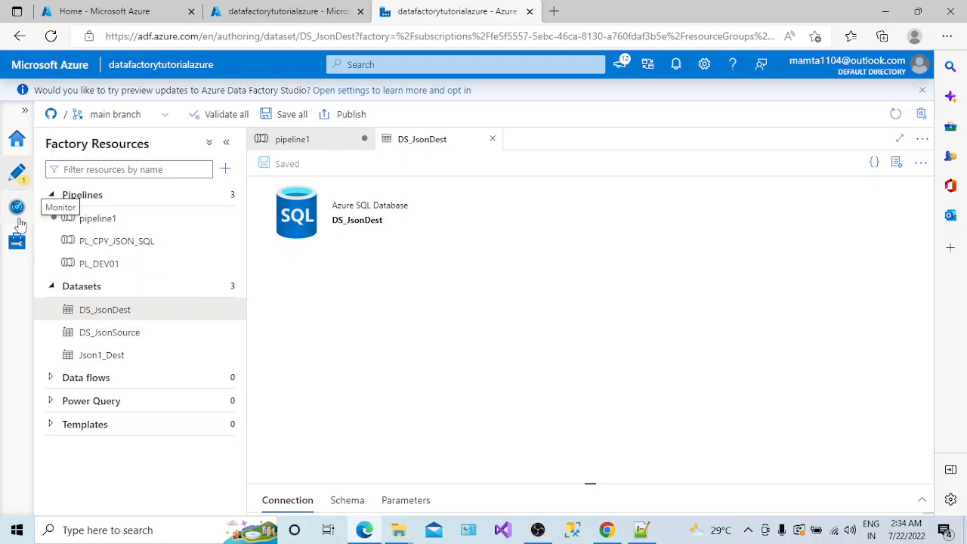
left_click(18, 242)
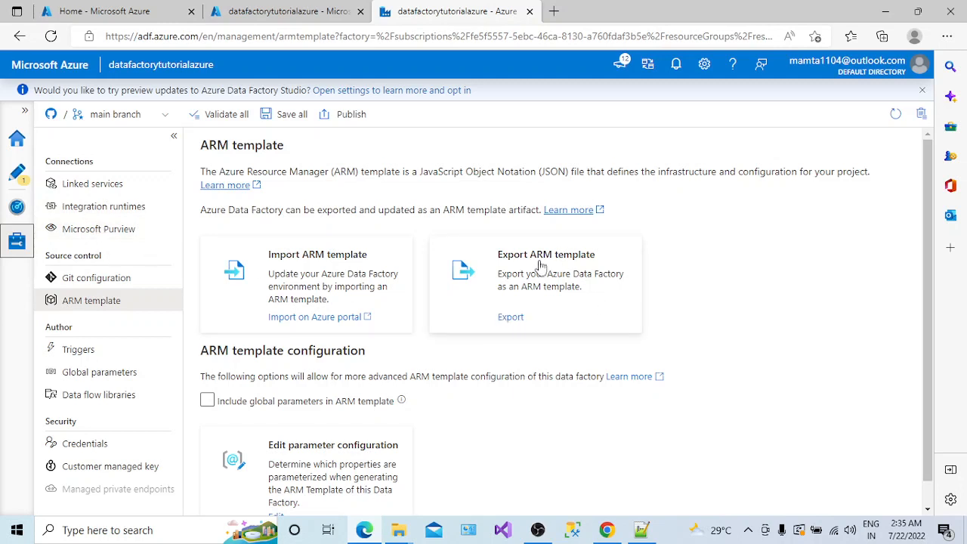
left_click(640, 530)
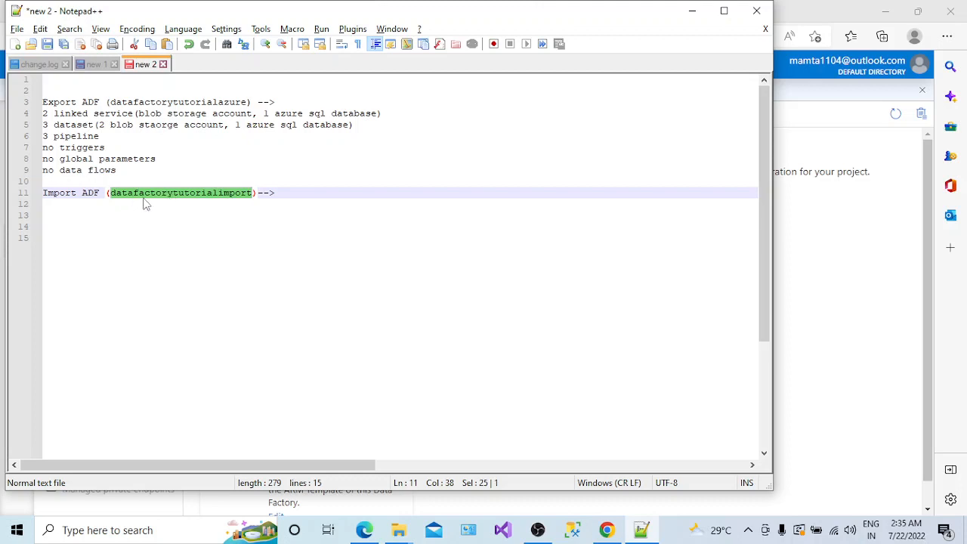
- Note the datafactorytutorialimport import target, then return to Data Factory's Linked services list
left_click(282, 192)
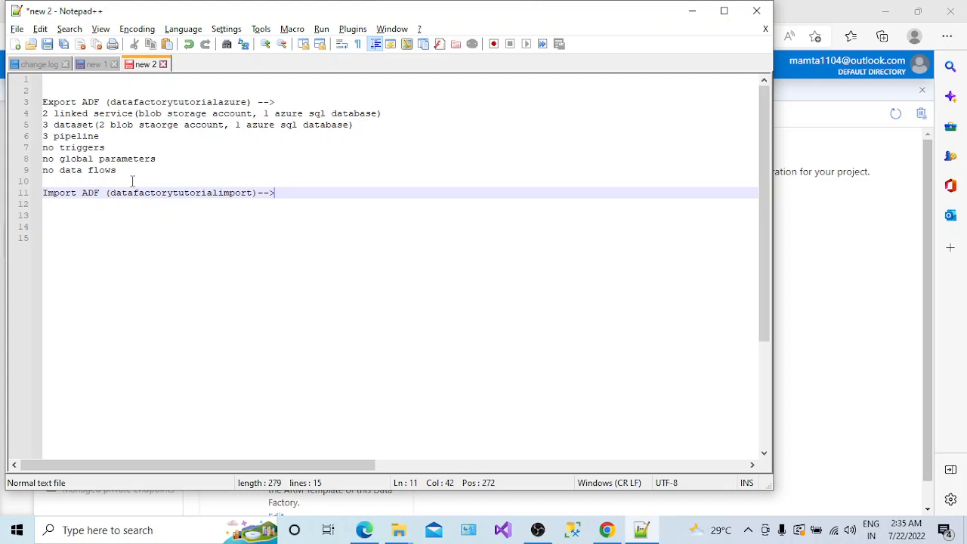
key("Down")
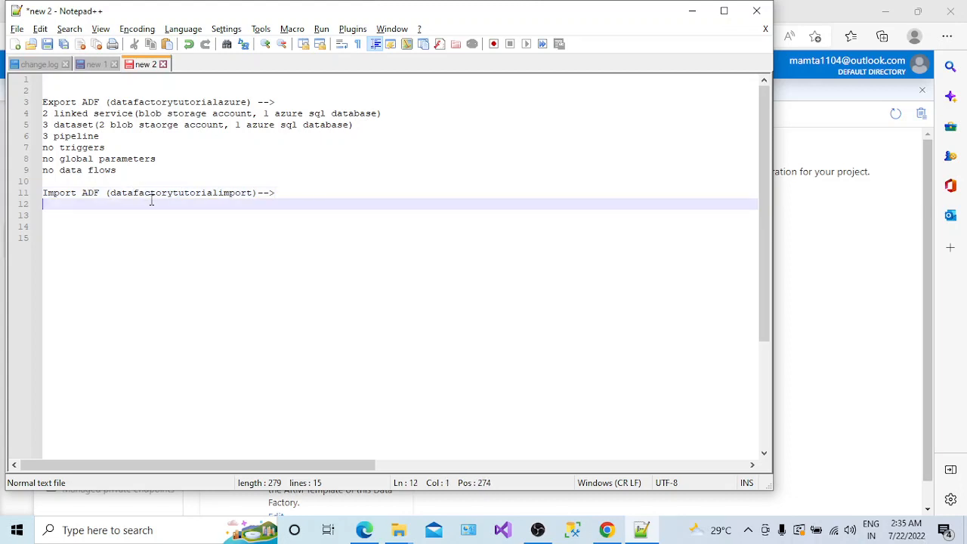
double_click(151, 197)
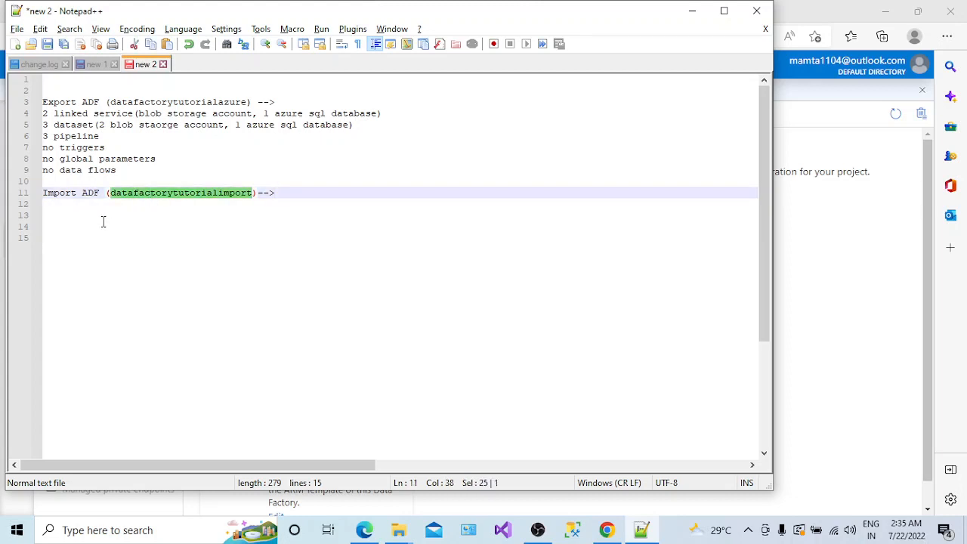
key("alt+Tab")
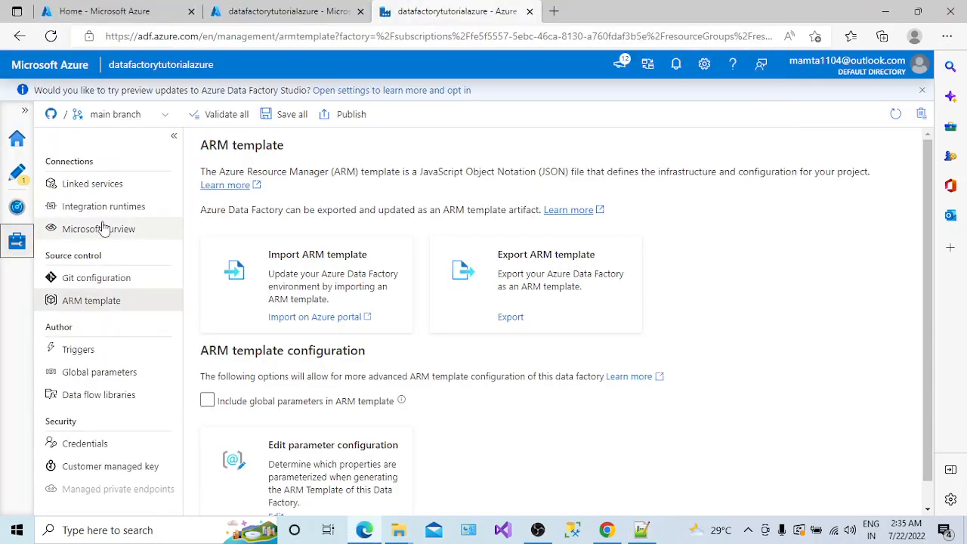
key("alt+Tab")
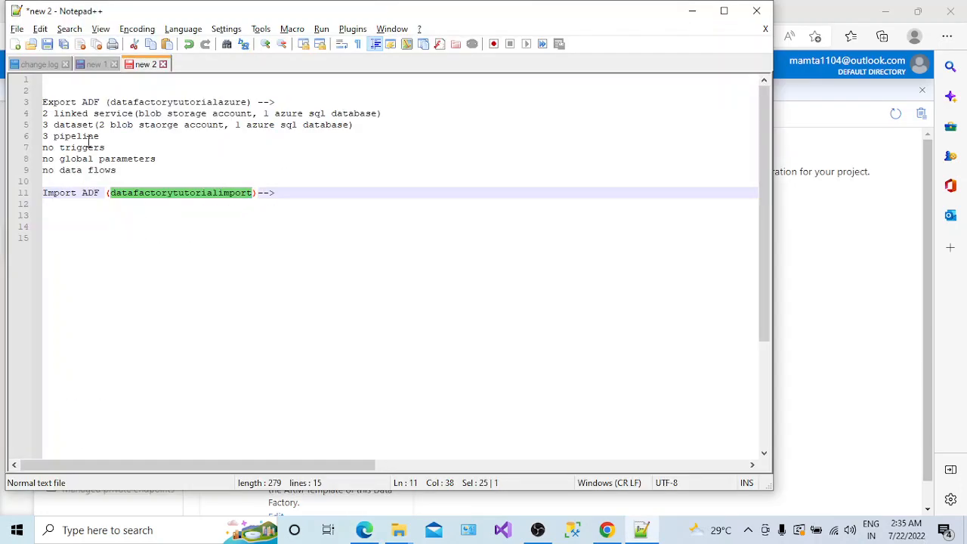
key("alt+Tab")
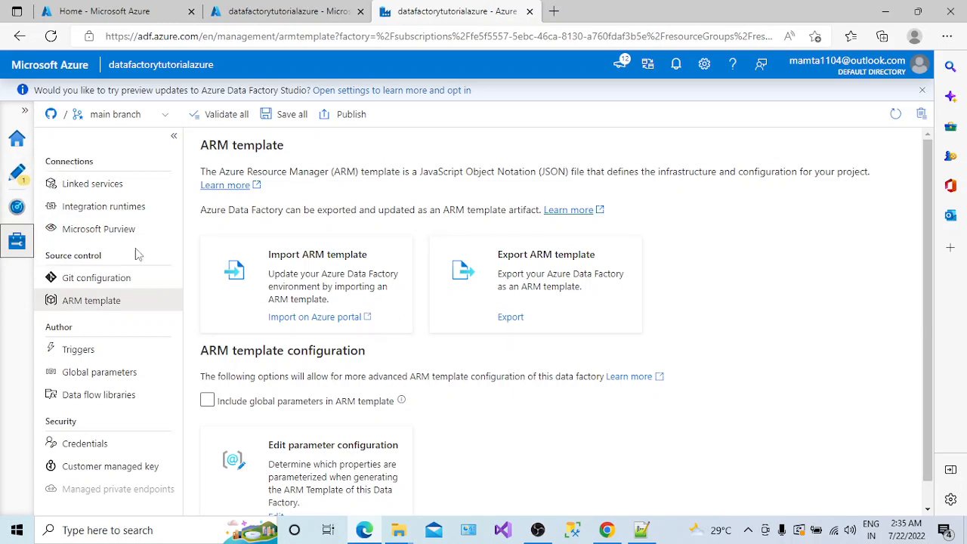
left_click(91, 187)
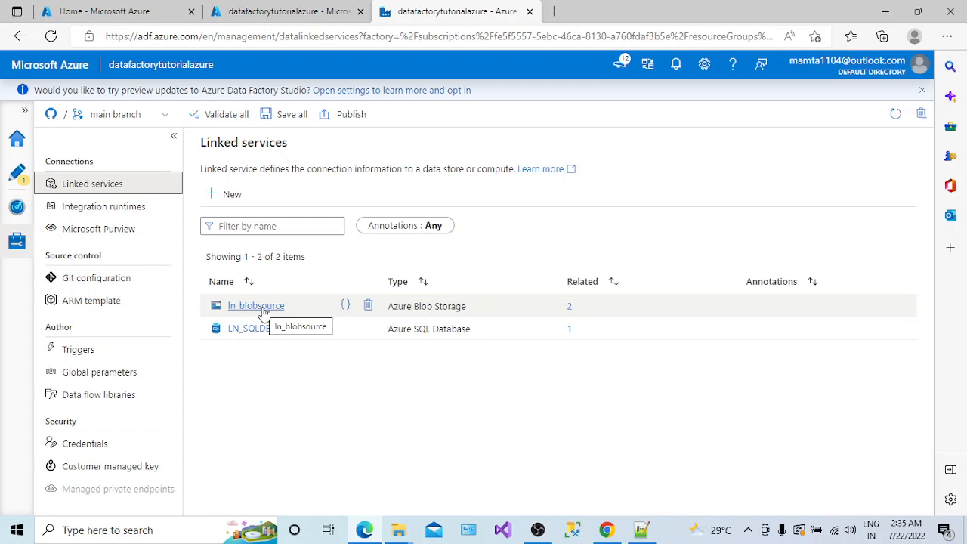
left_click(263, 311)
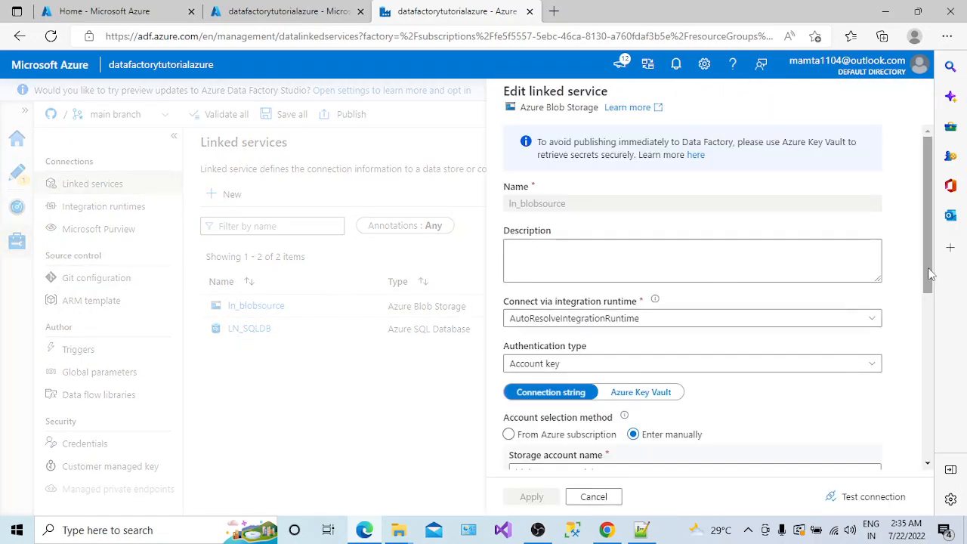
left_click_drag(930, 276, 930, 425)
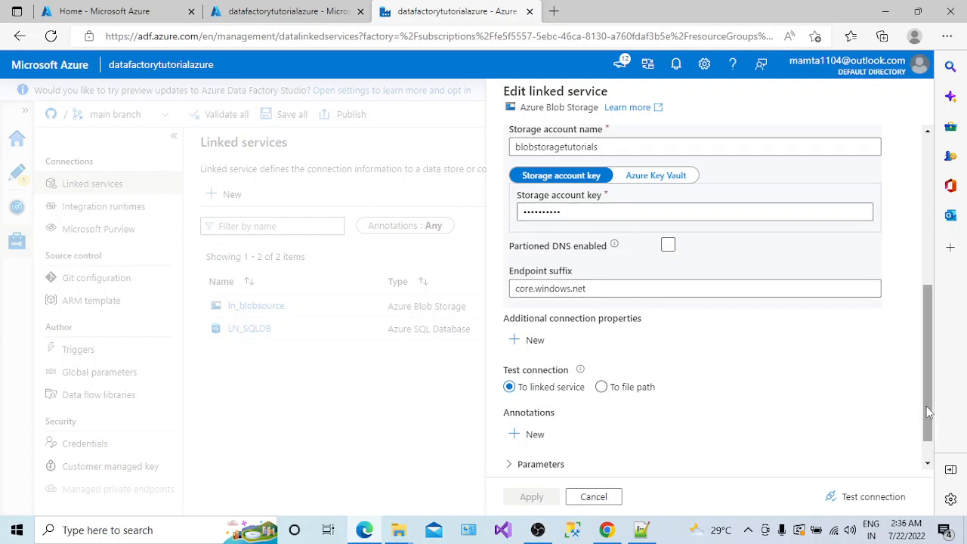
scroll(928, 412, "down", 1)
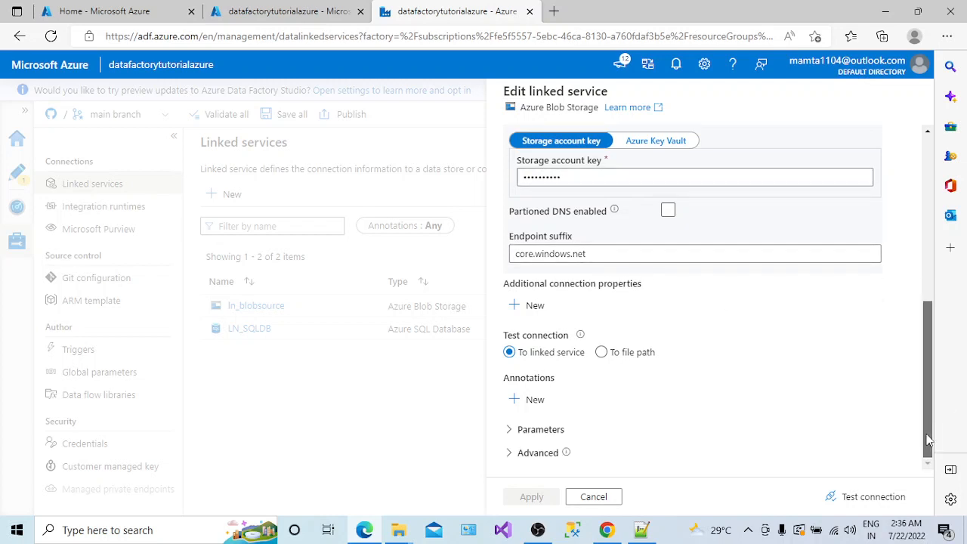
left_click(596, 501)
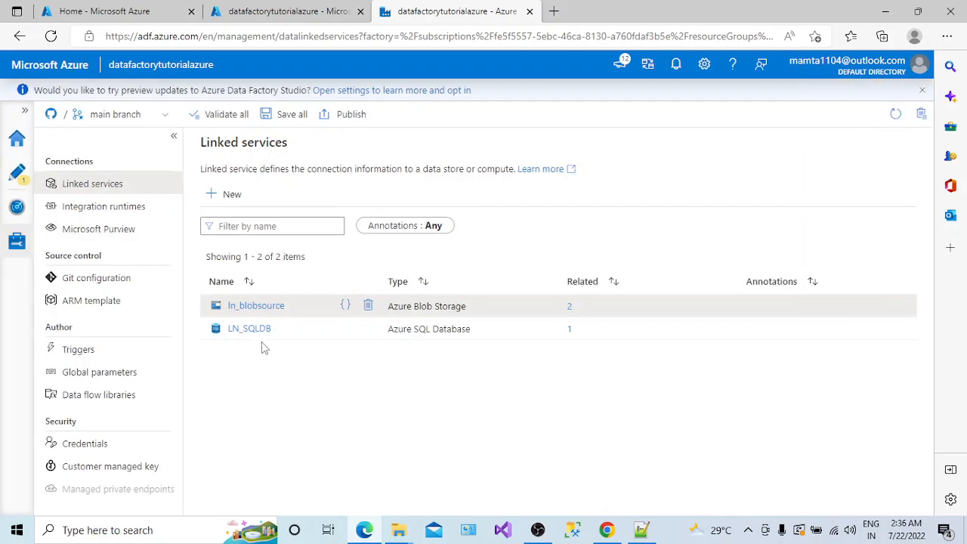
left_click(254, 331)
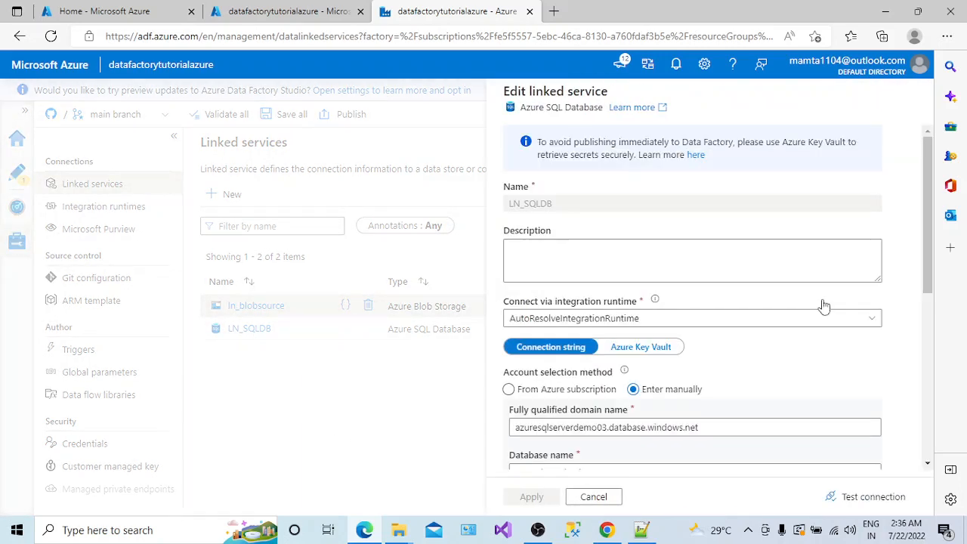
left_click_drag(932, 269, 934, 378)
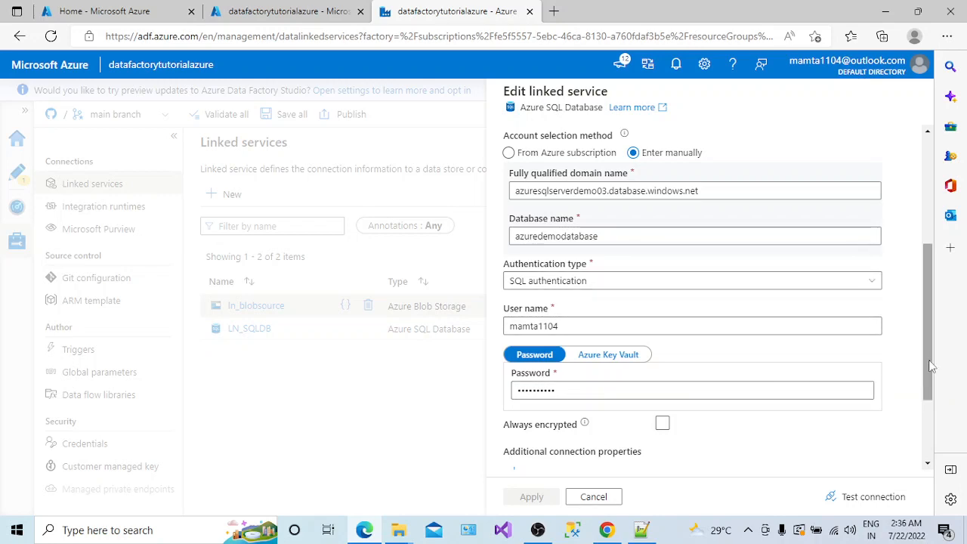
left_click_drag(932, 365, 933, 412)
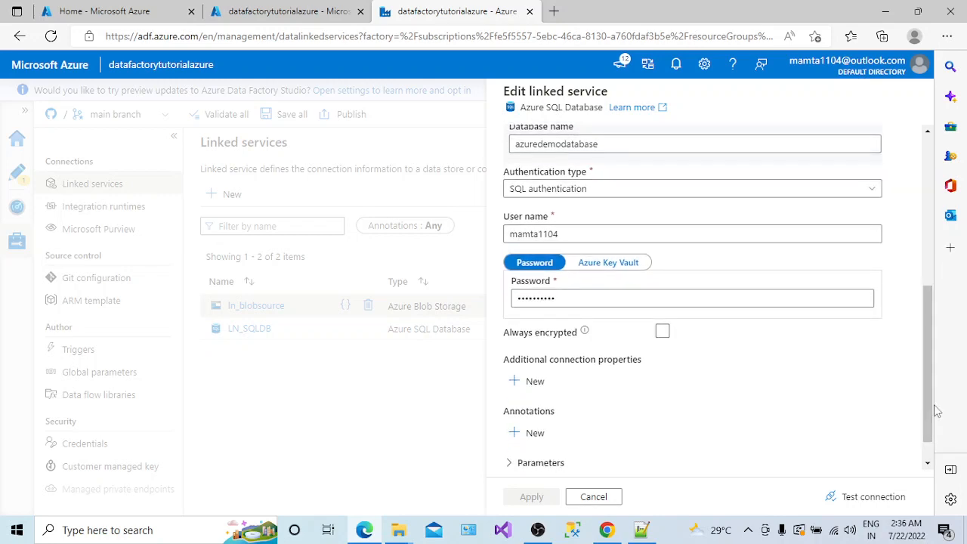
left_click(604, 500)
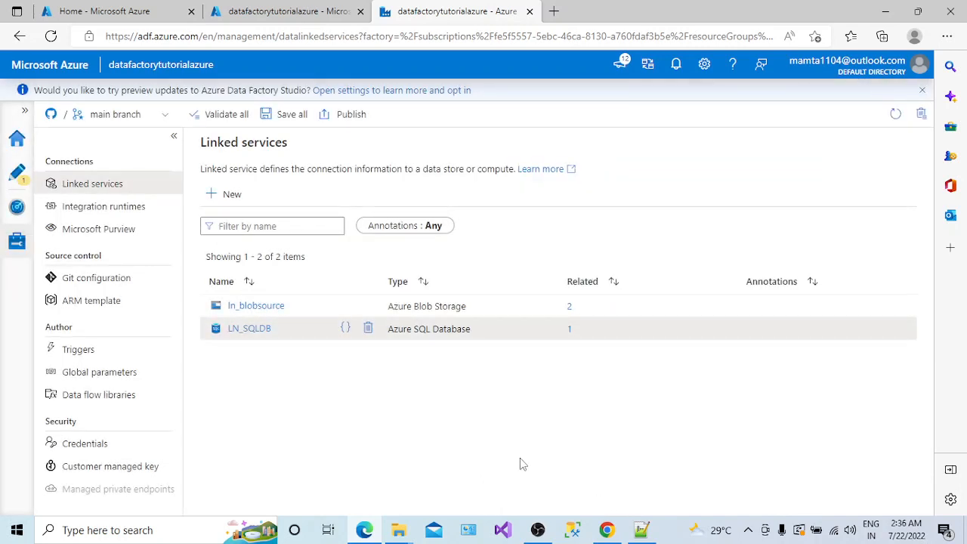
left_click(20, 244)
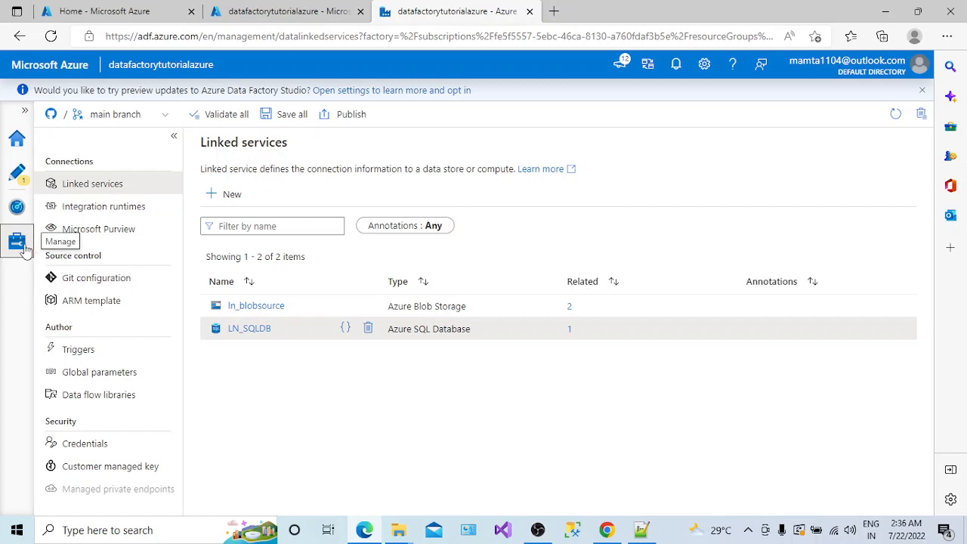
- Export datafactorytutorialazure's ARM template from the Manage hub, downloading arm_template (2).zip
left_click(95, 302)
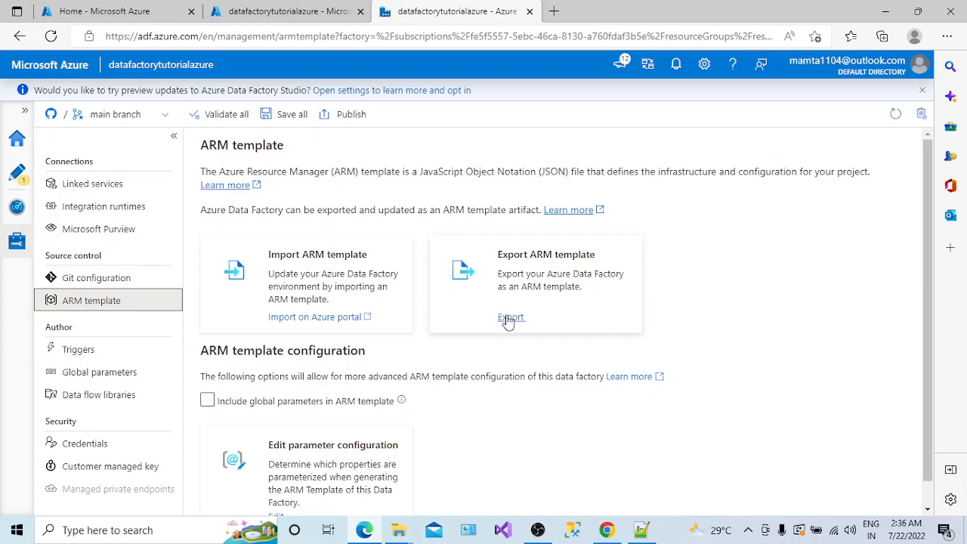
left_click(510, 319)
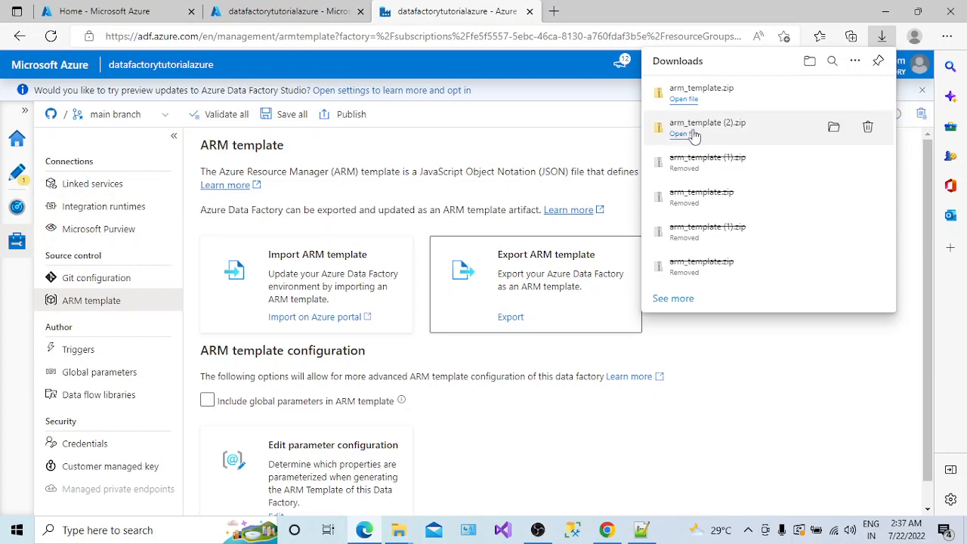
- Delete the older arm_template (2) zip and folder from Downloads
mouse_move(398, 529)
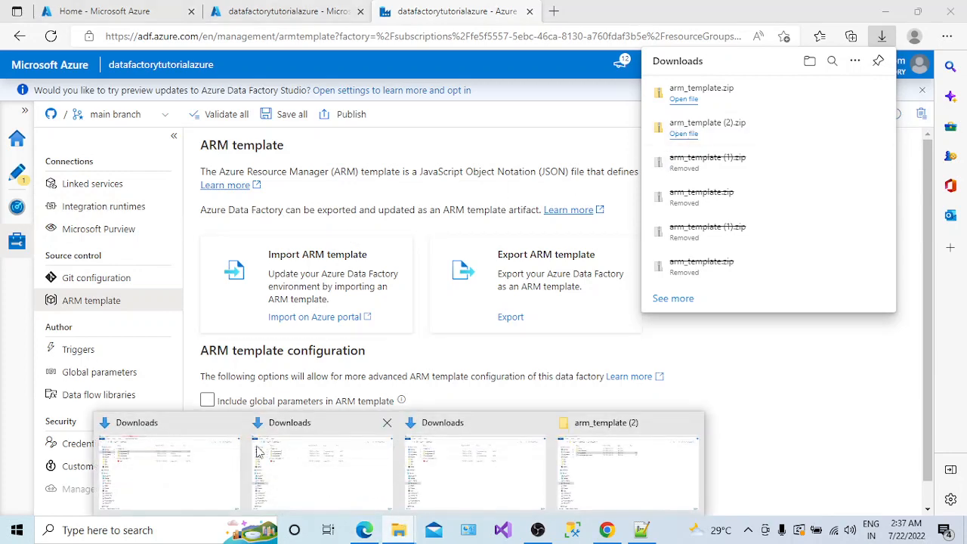
left_click(191, 470)
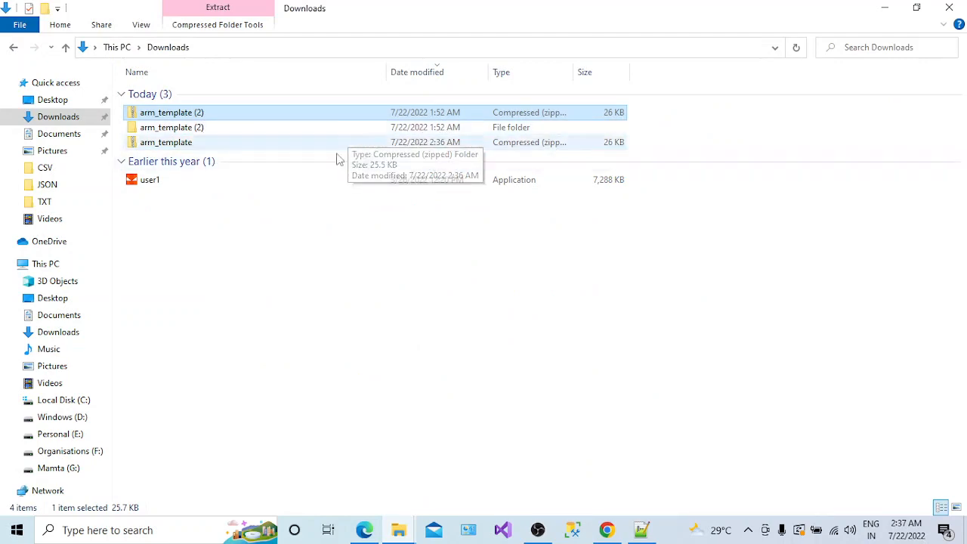
left_click(198, 144)
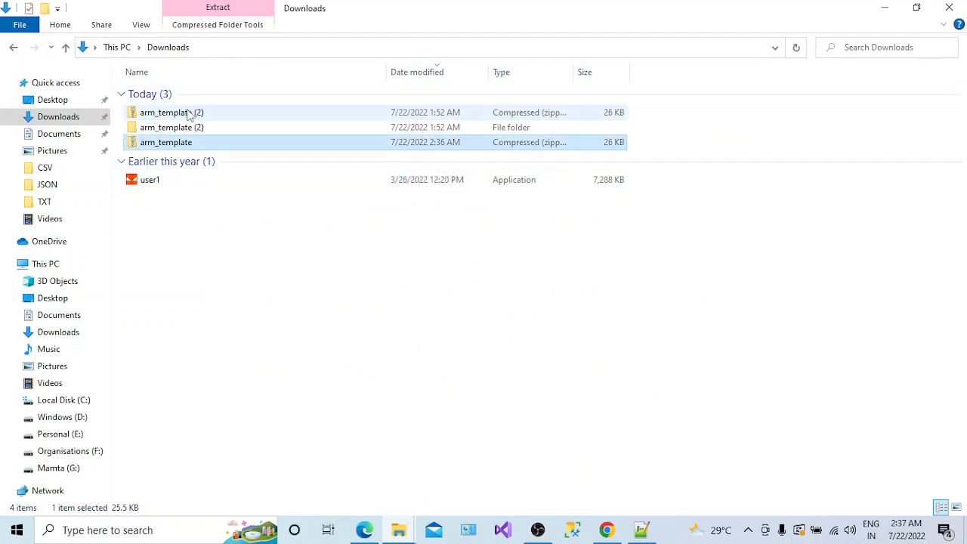
left_click(191, 113)
key("shift+Down")
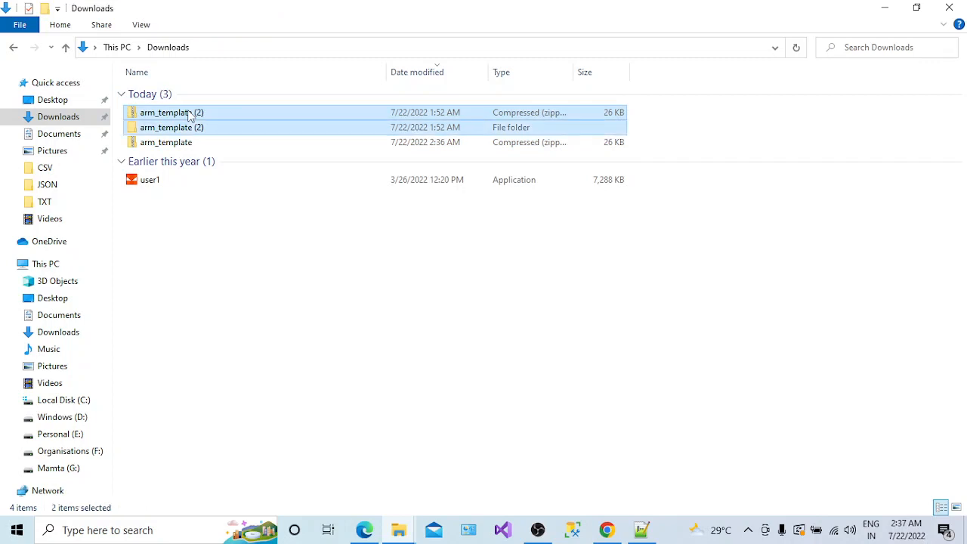
key("Delete")
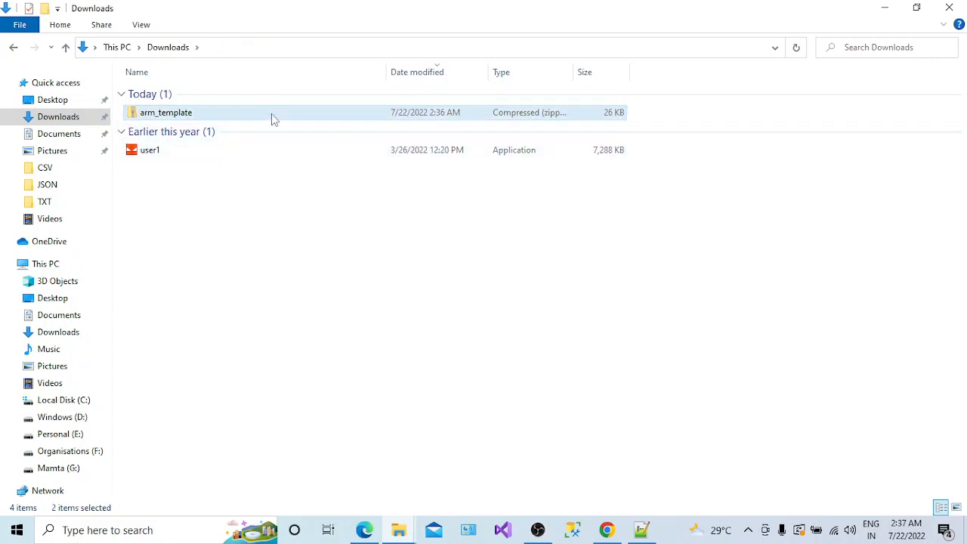
- Extract the arm_template zip into its own folder in Downloads
right_click(191, 114)
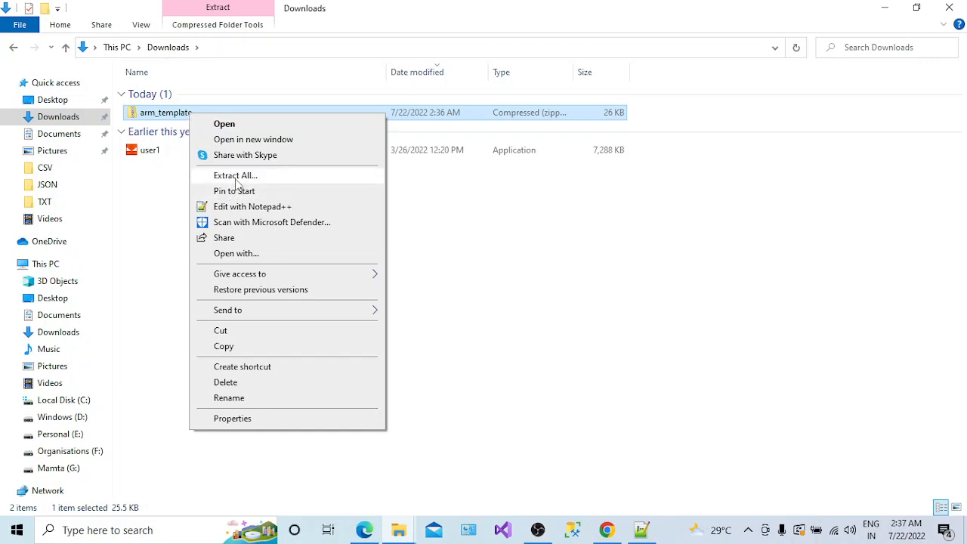
left_click(234, 180)
left_click(610, 400)
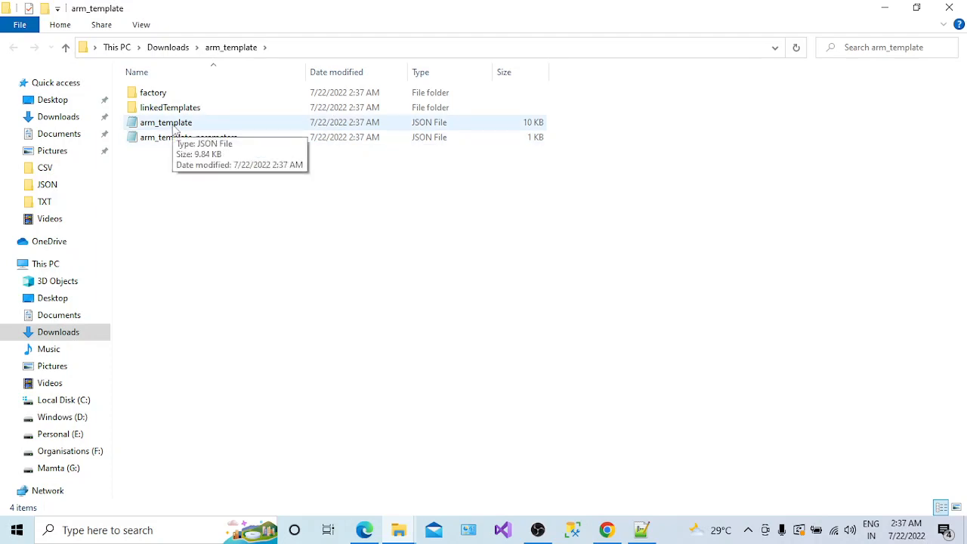
double_click(173, 125)
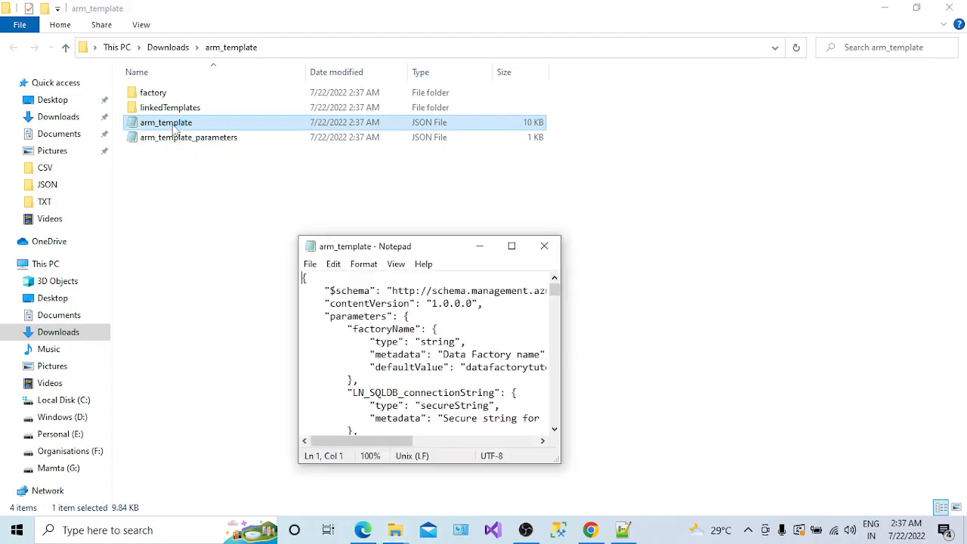
left_click(512, 247)
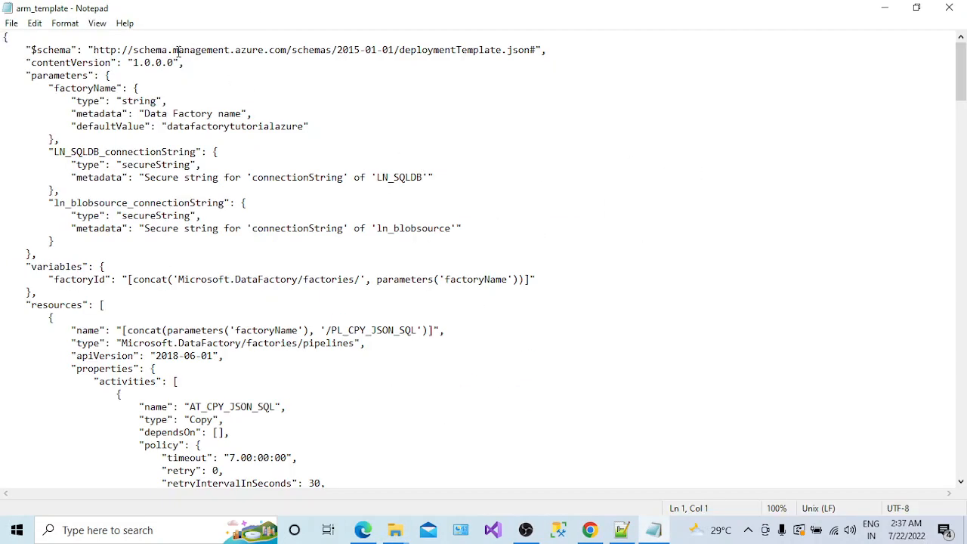
left_click_drag(173, 50, 526, 59)
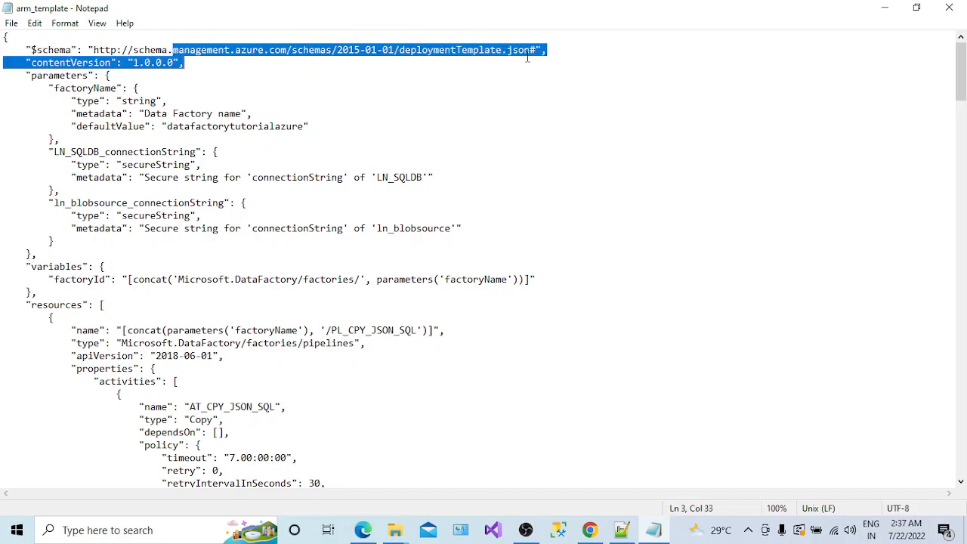
double_click(193, 126)
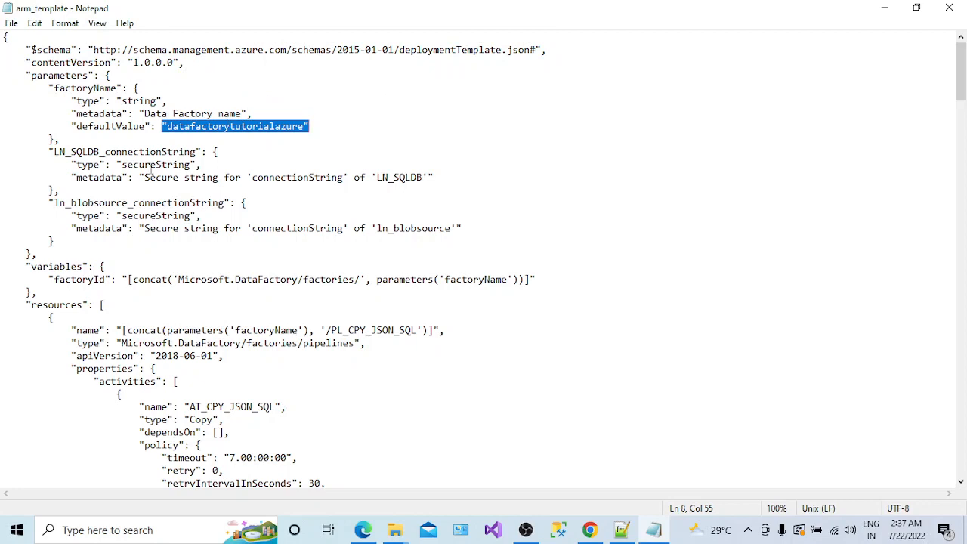
left_click(99, 152)
double_click(99, 152)
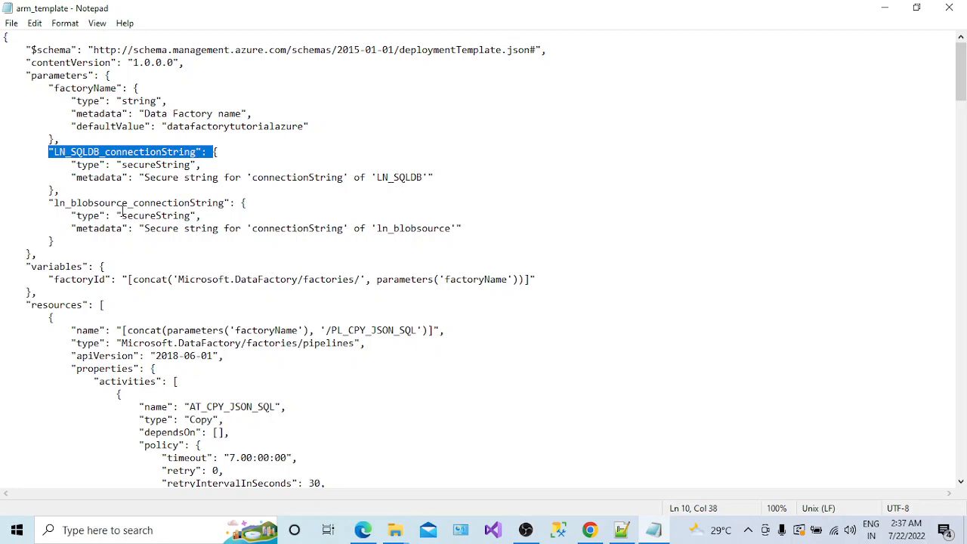
left_click(121, 214)
double_click(122, 215)
double_click(102, 151)
double_click(186, 127)
double_click(138, 152)
double_click(227, 126)
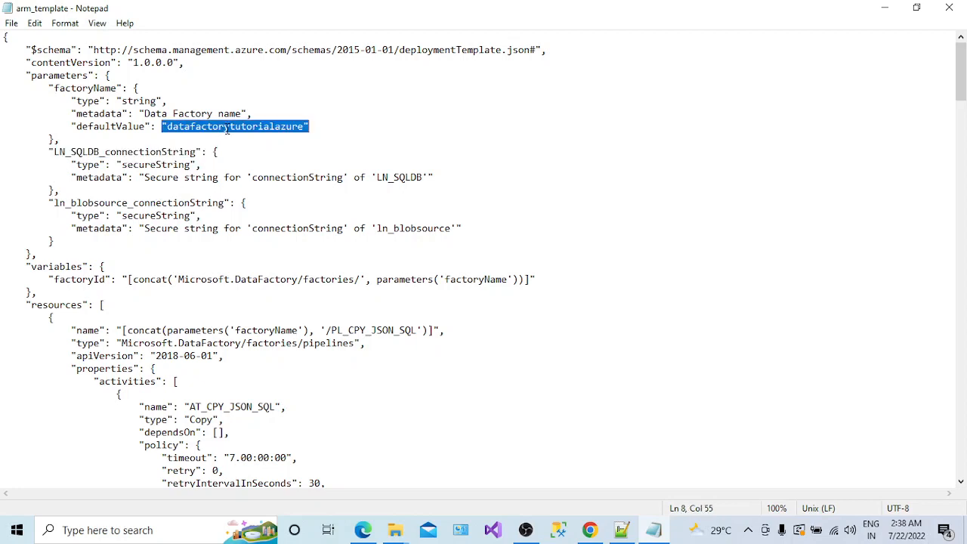
double_click(143, 152)
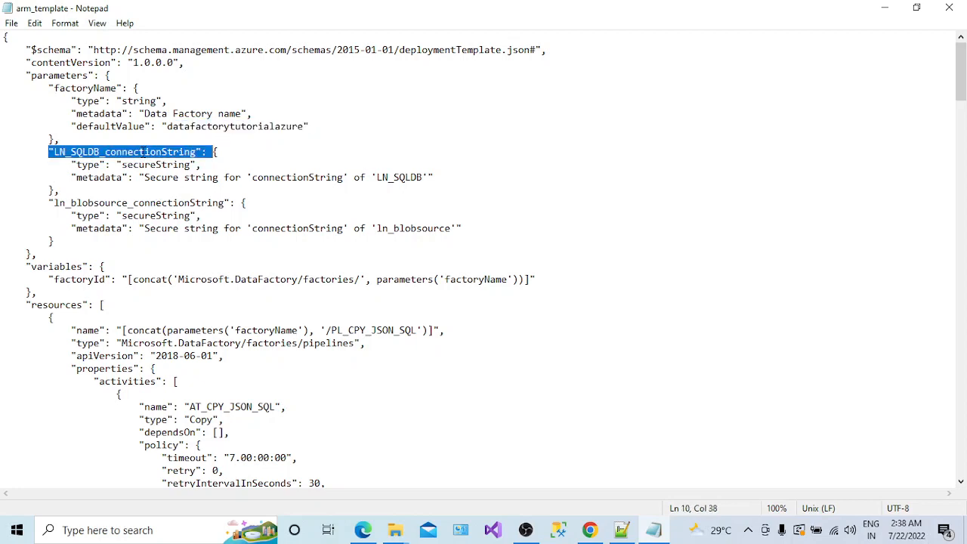
double_click(155, 204)
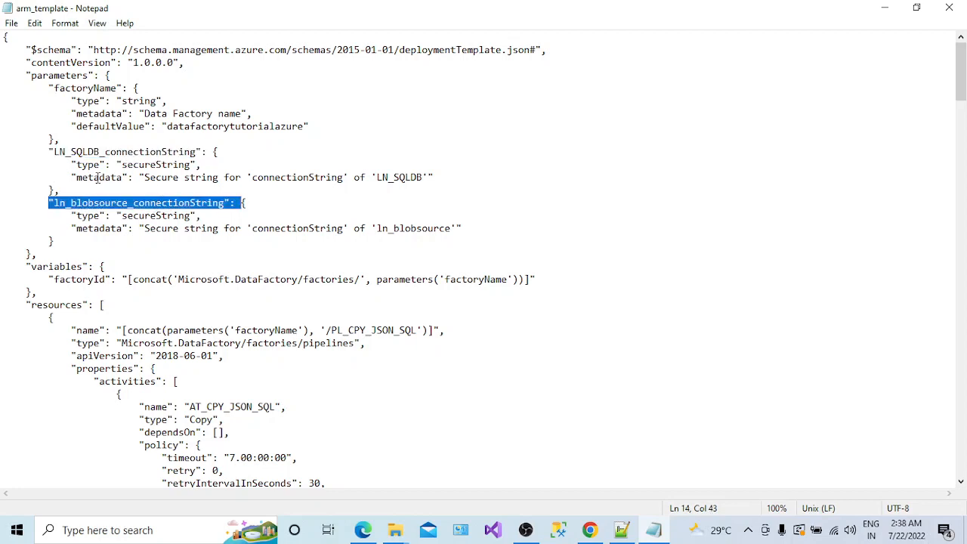
double_click(95, 178)
left_click_drag(143, 178, 425, 177)
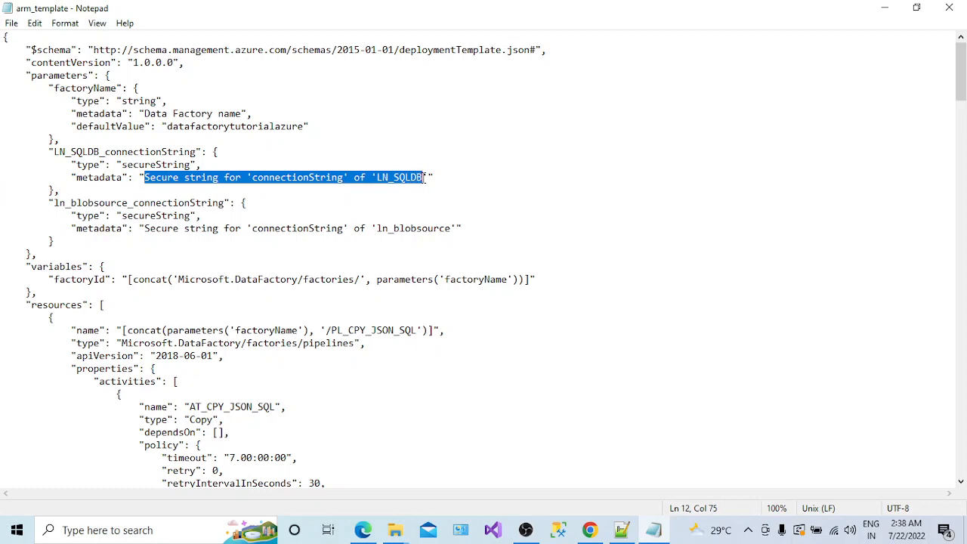
left_click(425, 177)
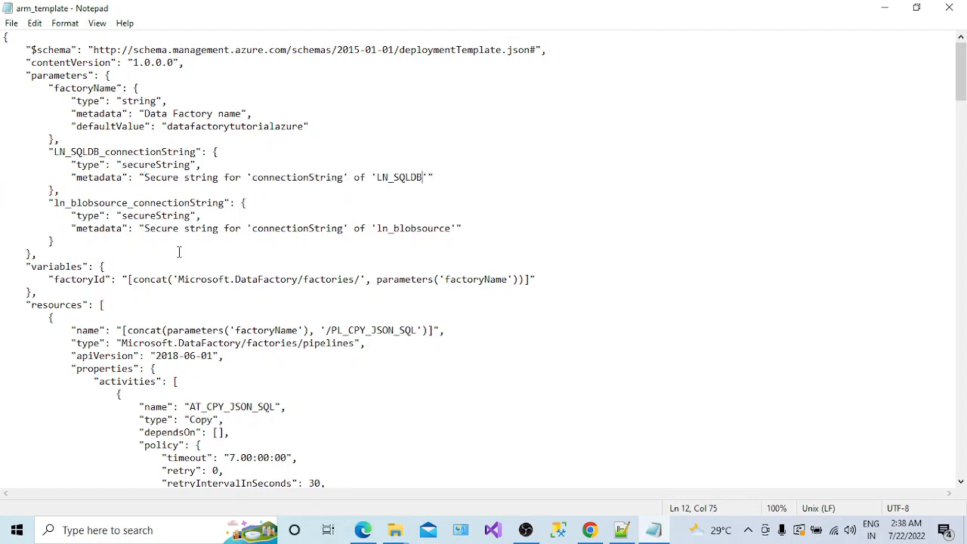
left_click_drag(133, 280, 210, 288)
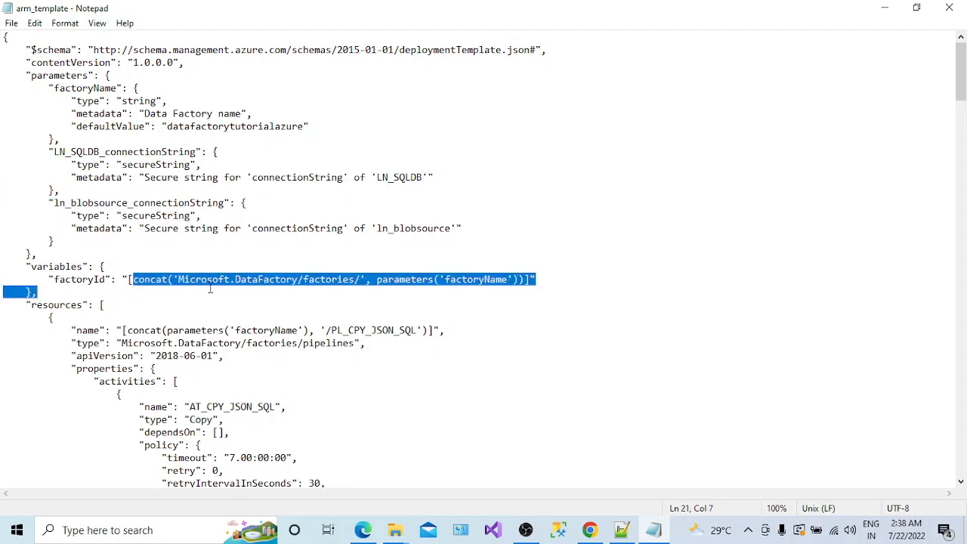
double_click(228, 345)
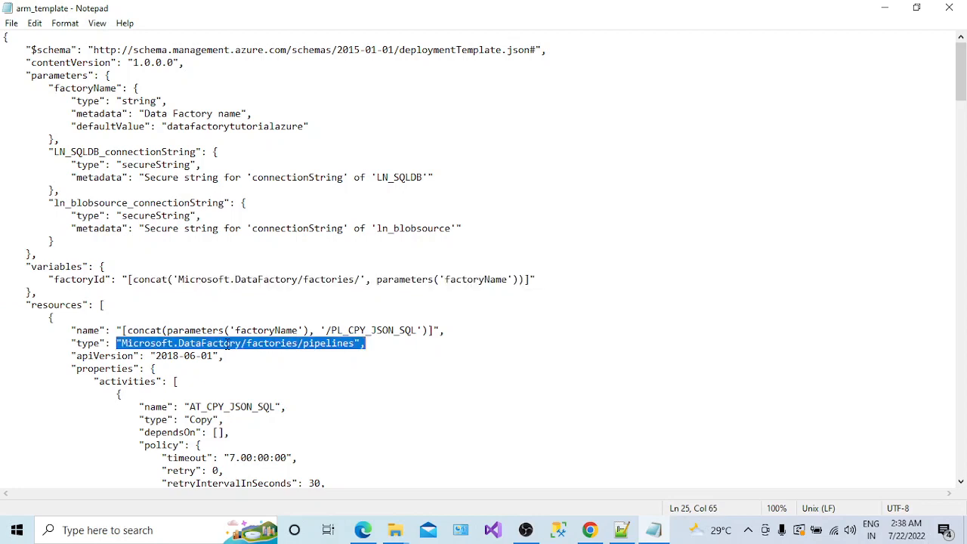
left_click(214, 408)
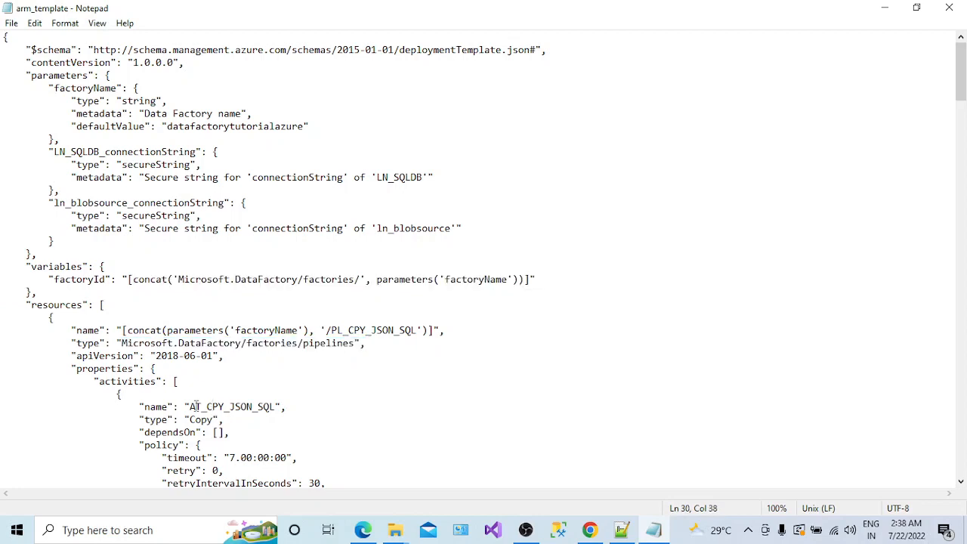
left_click_drag(189, 407, 272, 408)
left_click(333, 343)
left_click_drag(423, 332, 331, 332)
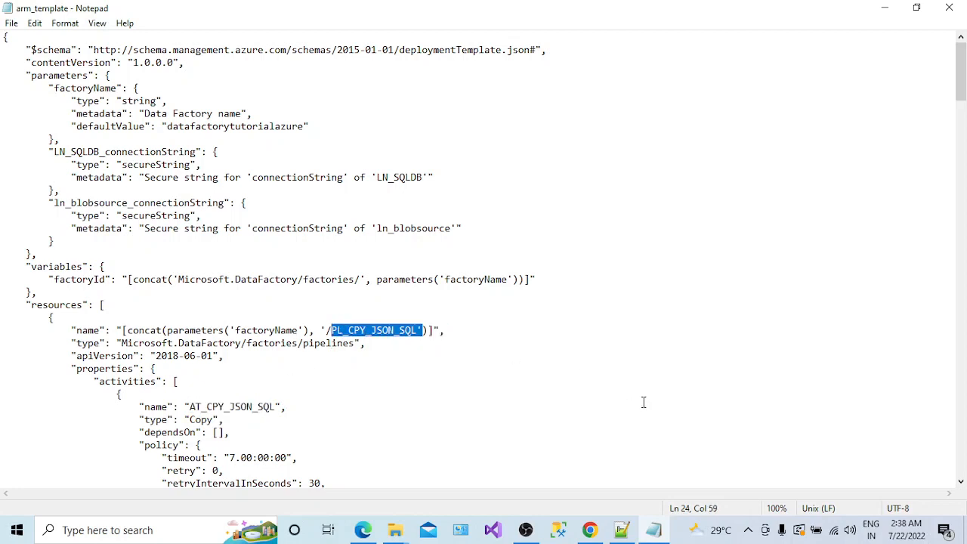
- Review the copy activity's JsonSource source with AzureBlobStorageReadSettings and its JsonSink sink
left_click(960, 481)
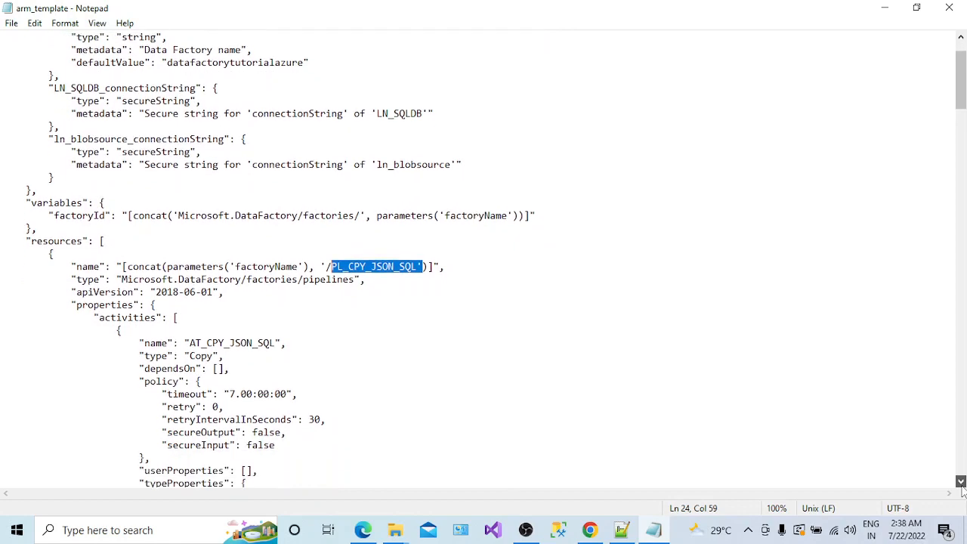
left_click_drag(962, 487, 961, 487)
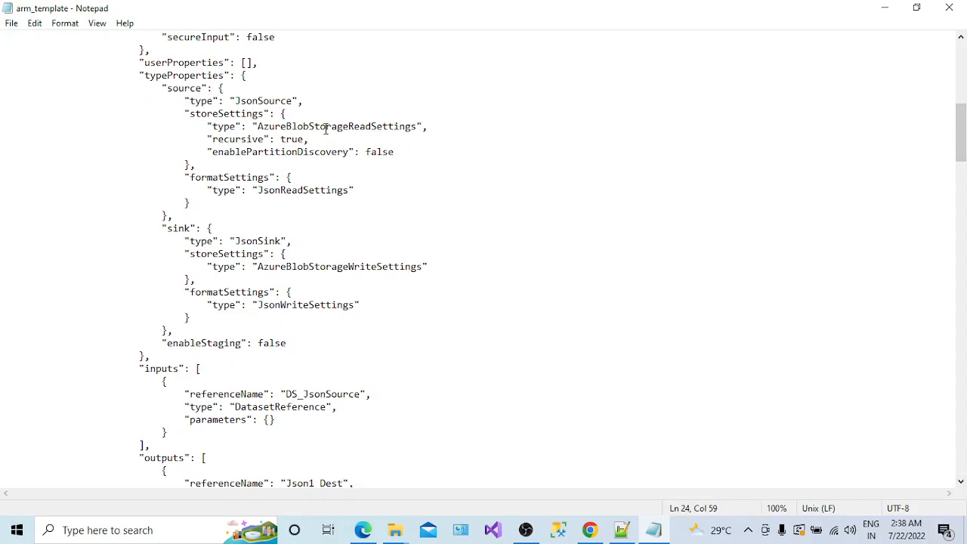
double_click(277, 100)
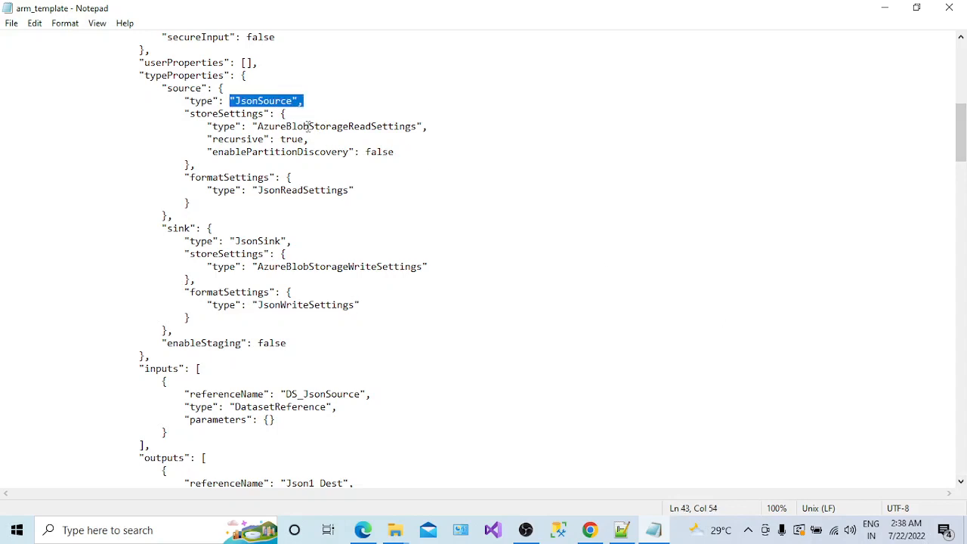
double_click(313, 128)
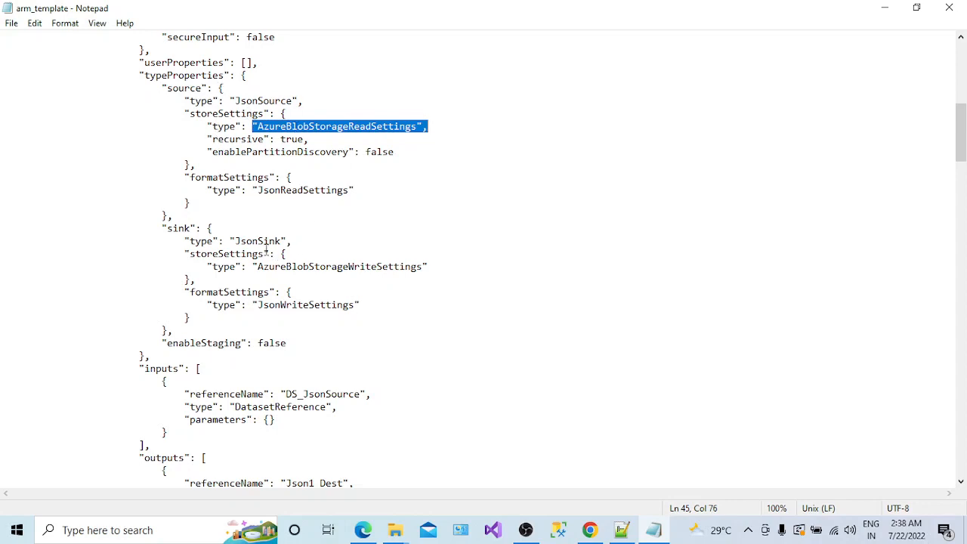
double_click(259, 241)
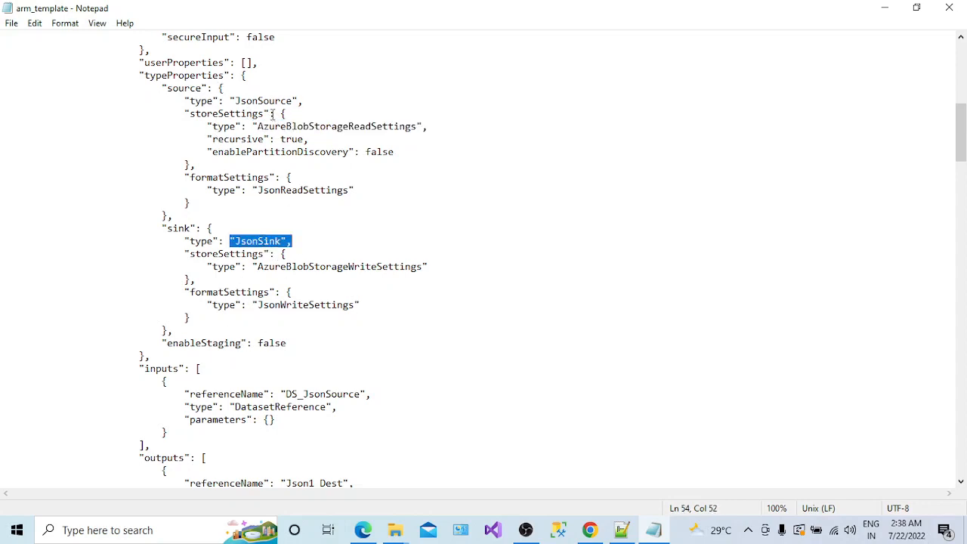
left_click(270, 113)
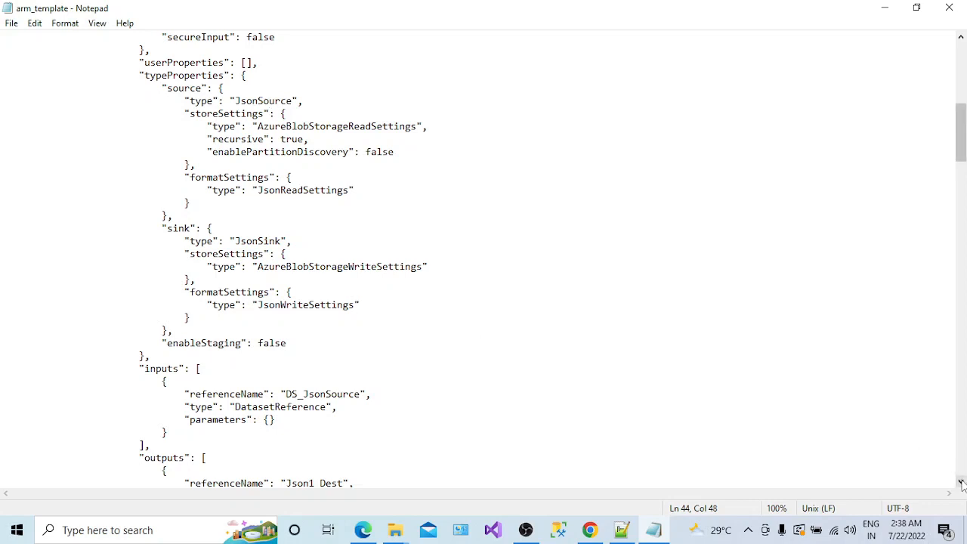
- Review the input dataset DS_JsonSource and output dataset Json1_Dest, then return to File Explorer
left_click_drag(962, 482, 962, 489)
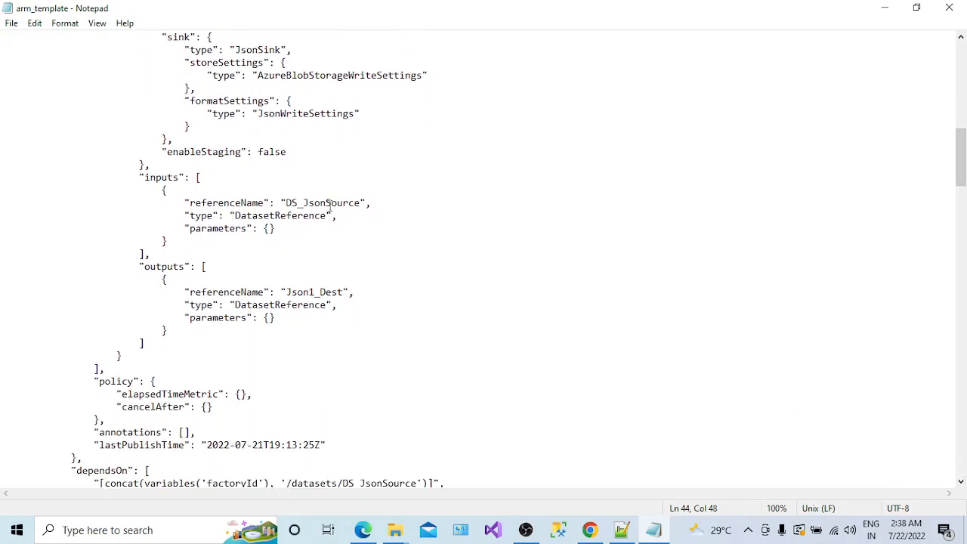
left_click(330, 204)
double_click(164, 178)
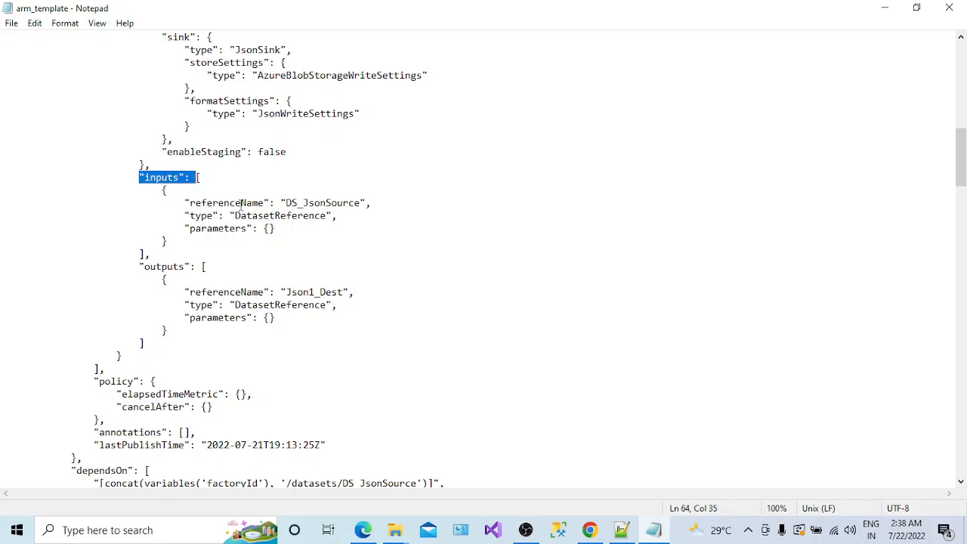
double_click(311, 203)
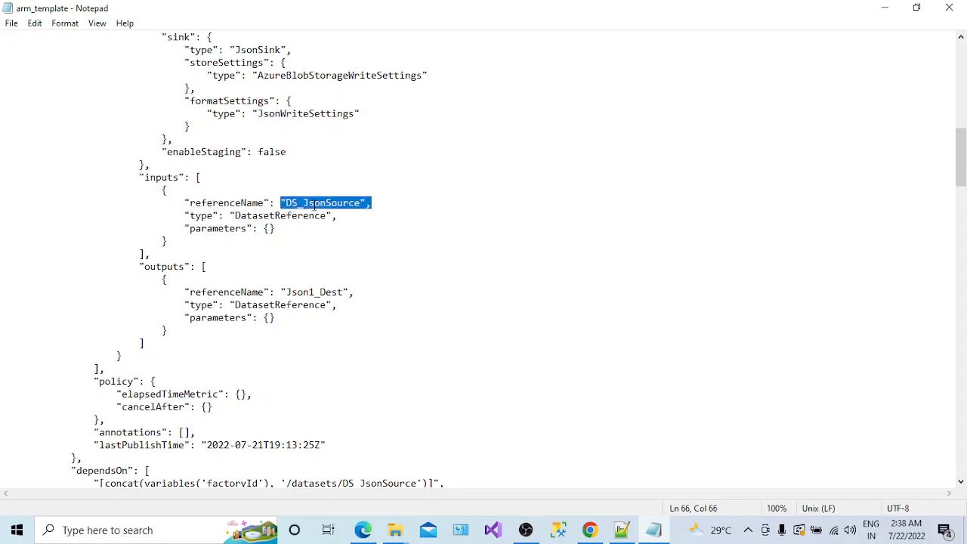
double_click(170, 266)
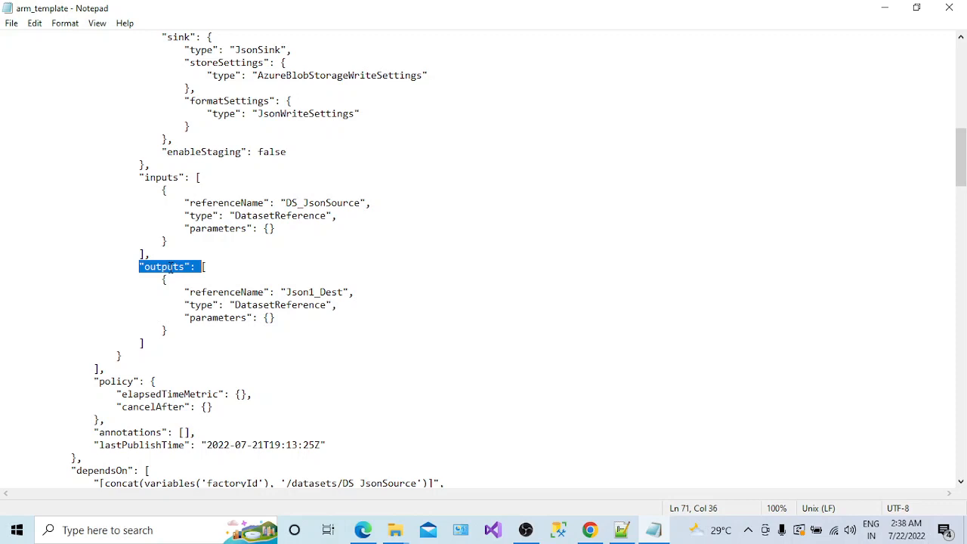
double_click(303, 290)
left_click(346, 293)
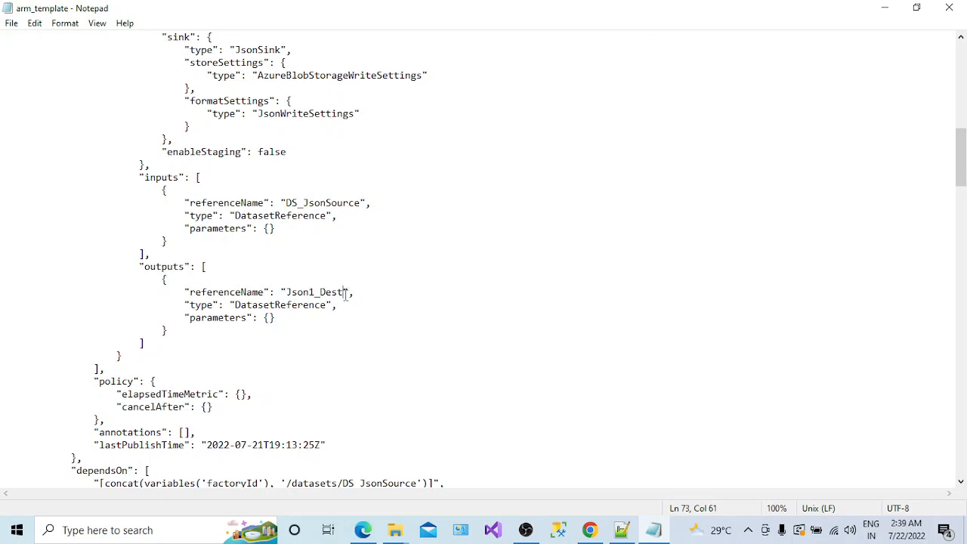
key("alt+Tab")
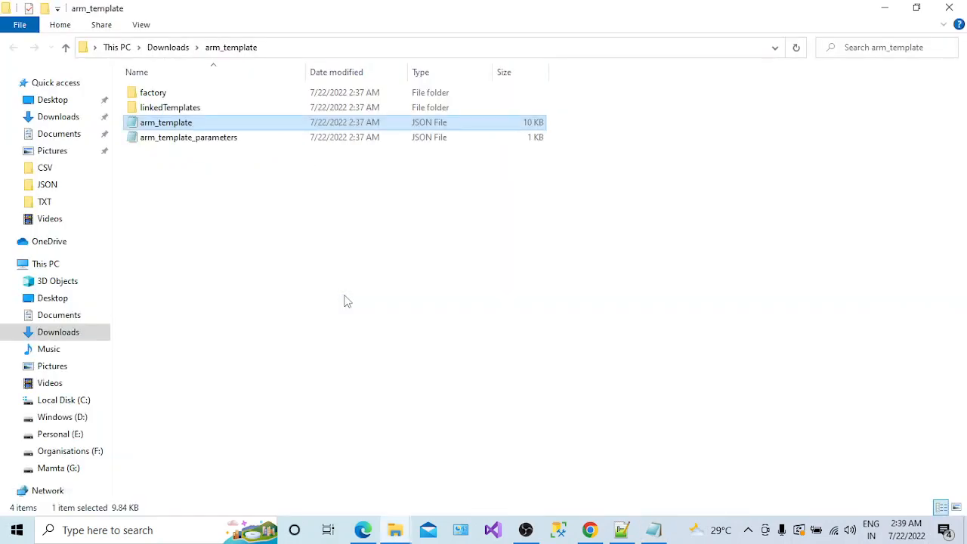
- Check the factory's datasets in the Author view, then locate Json1_Dest in the template again
left_click(369, 531)
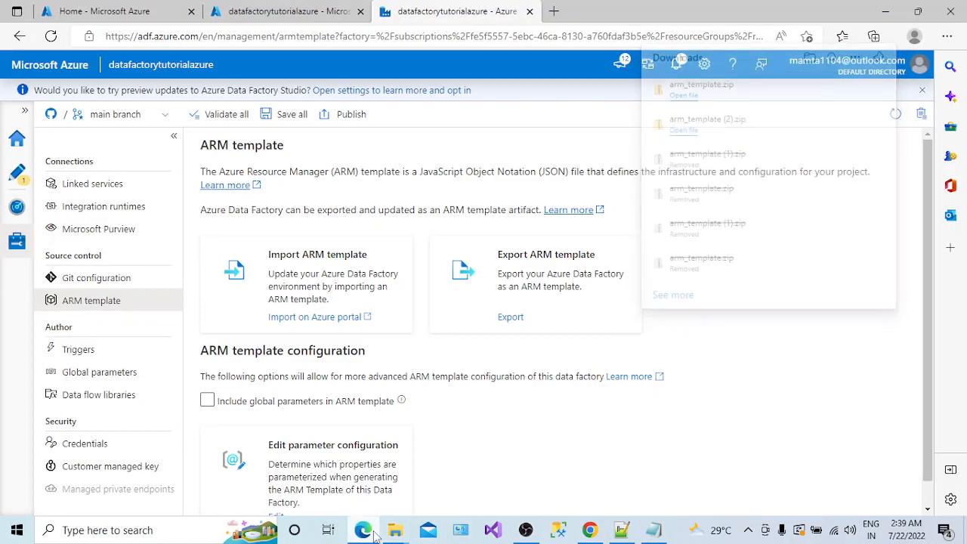
left_click(18, 173)
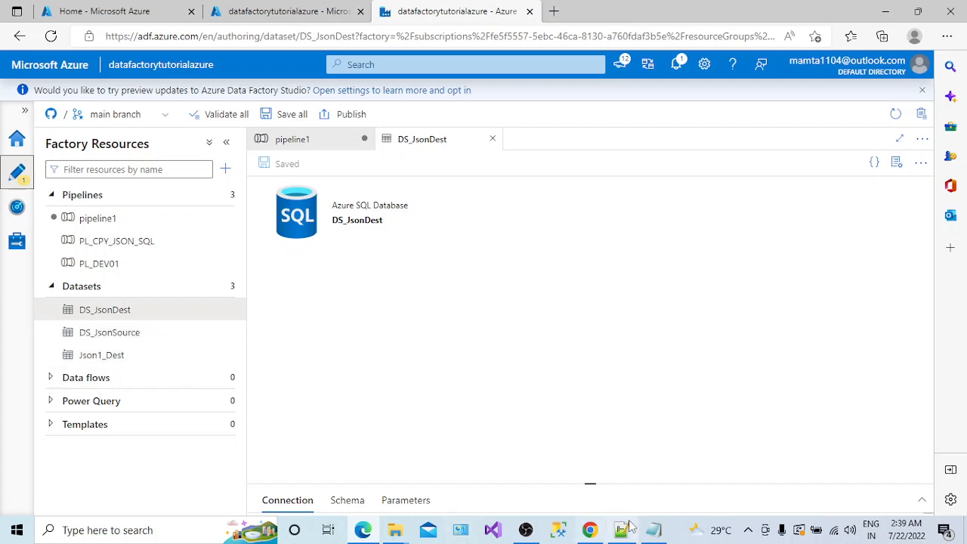
left_click(654, 529)
double_click(305, 293)
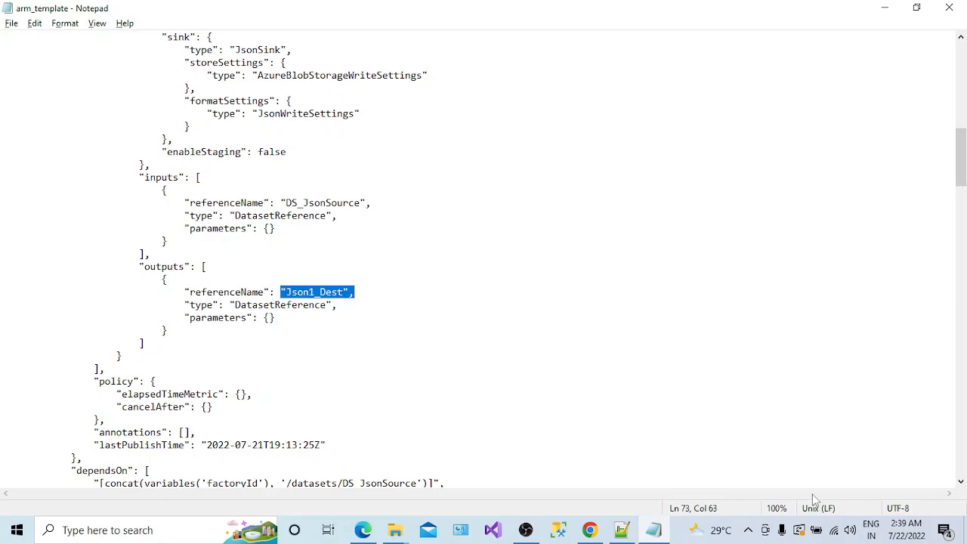
left_click(960, 481)
scroll(960, 482, "down", 4)
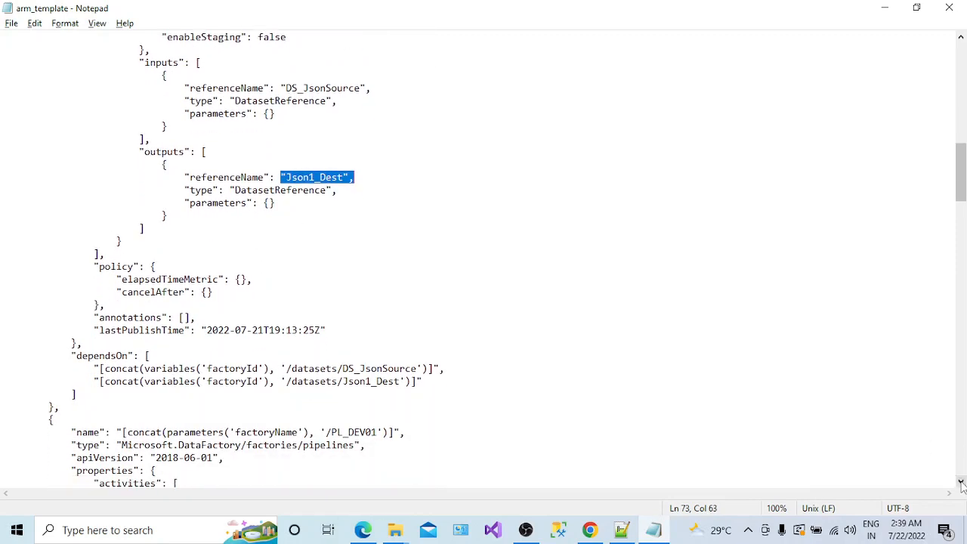
left_click(375, 279)
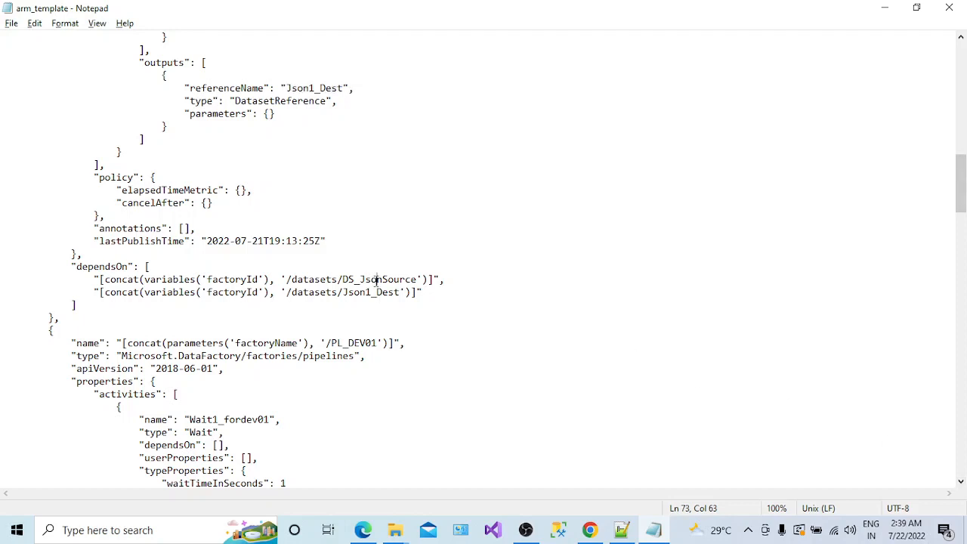
double_click(368, 292)
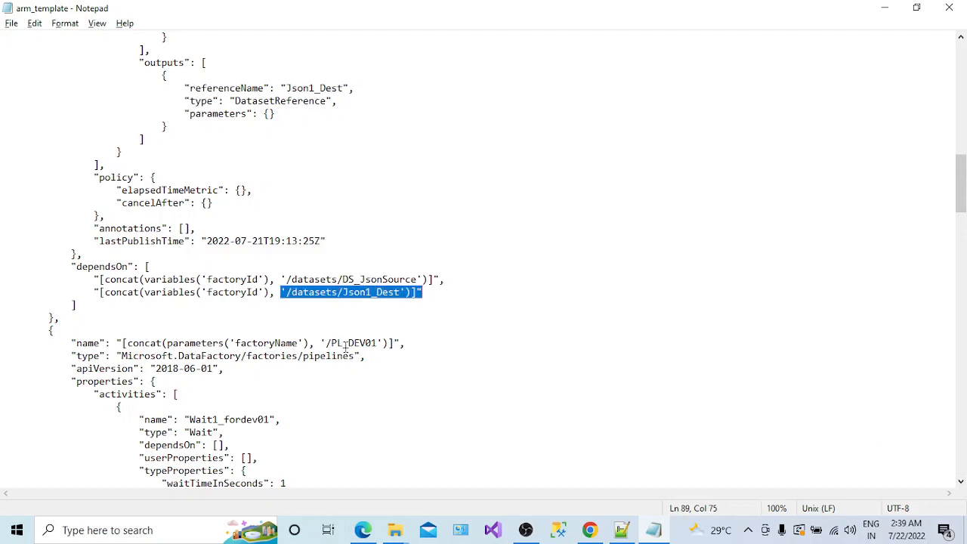
left_click_drag(376, 344, 330, 345)
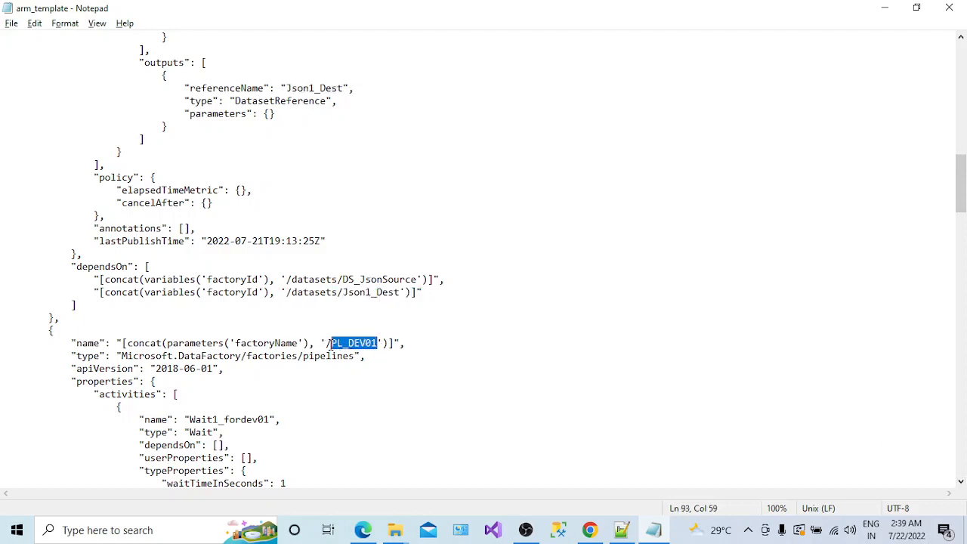
key("alt+Tab")
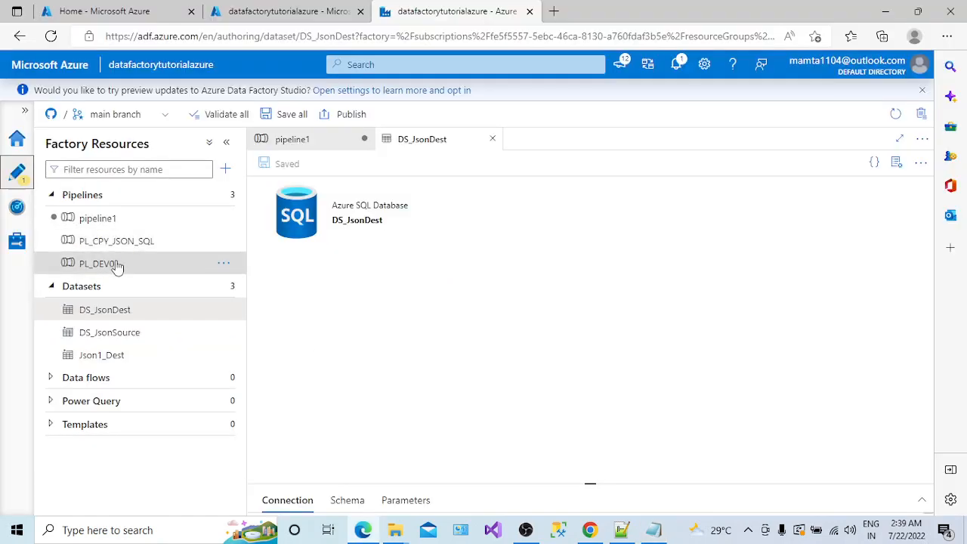
key("alt+Tab")
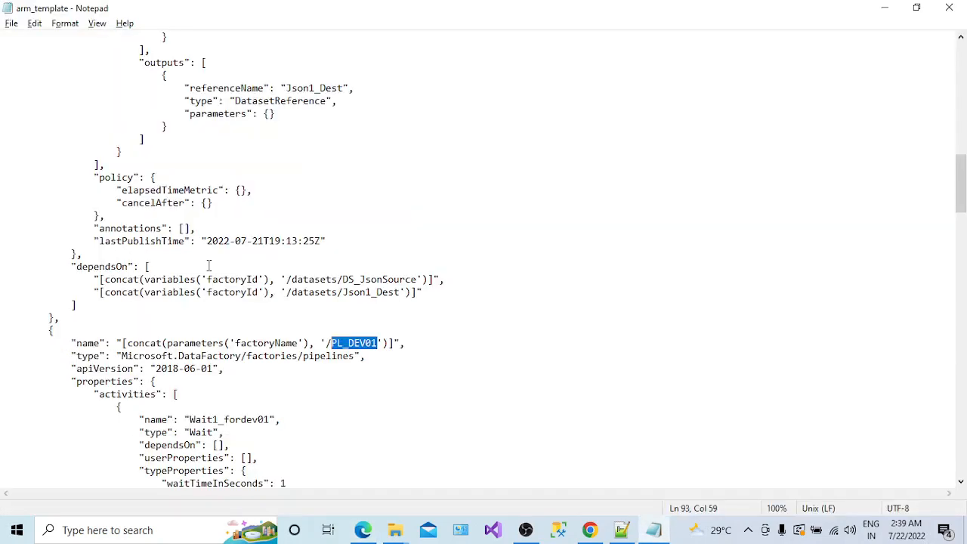
left_click_drag(959, 198, 959, 231)
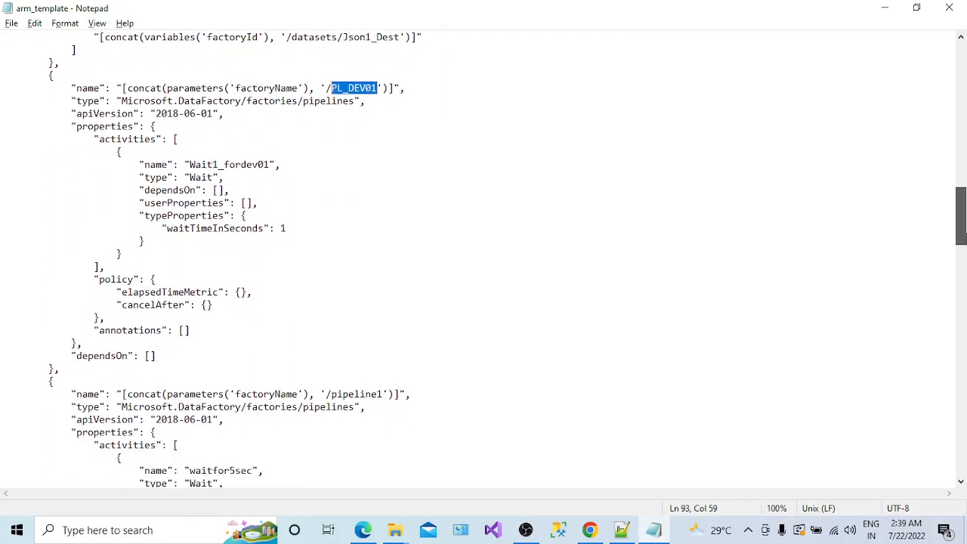
double_click(130, 140)
double_click(220, 164)
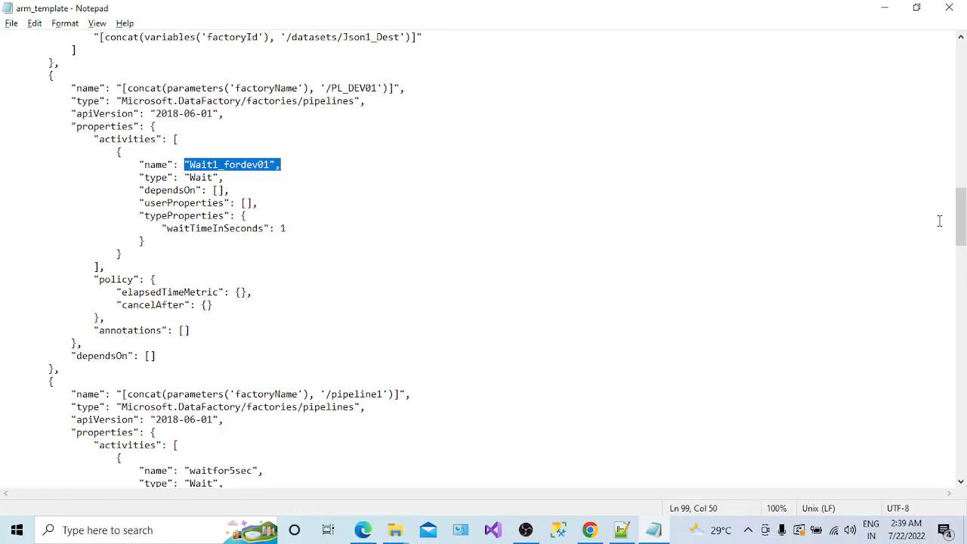
left_click_drag(959, 221, 960, 339)
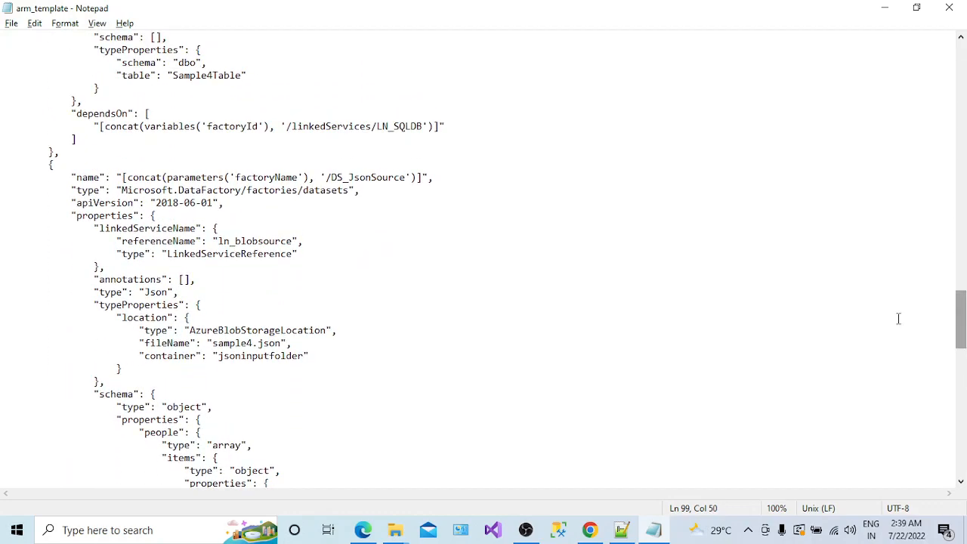
double_click(385, 188)
left_click(228, 265)
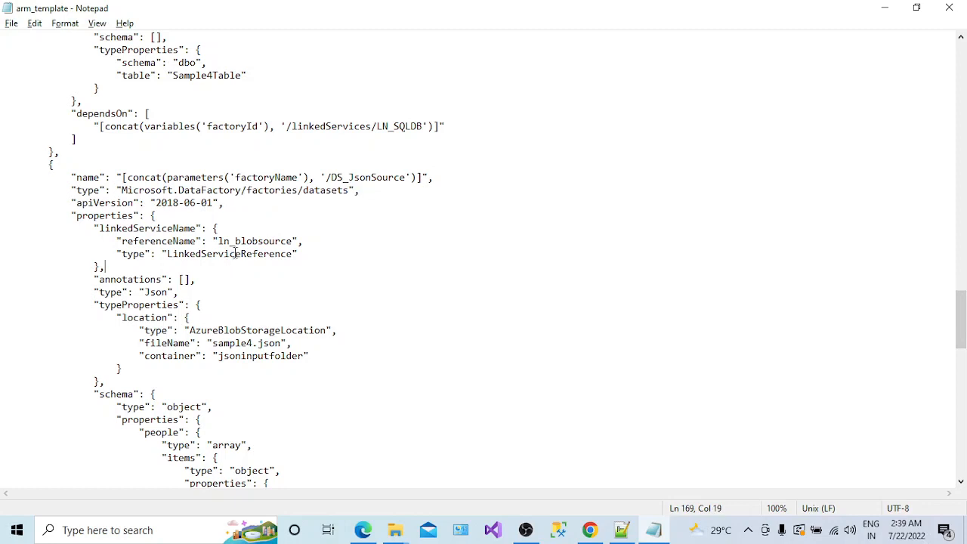
double_click(235, 254)
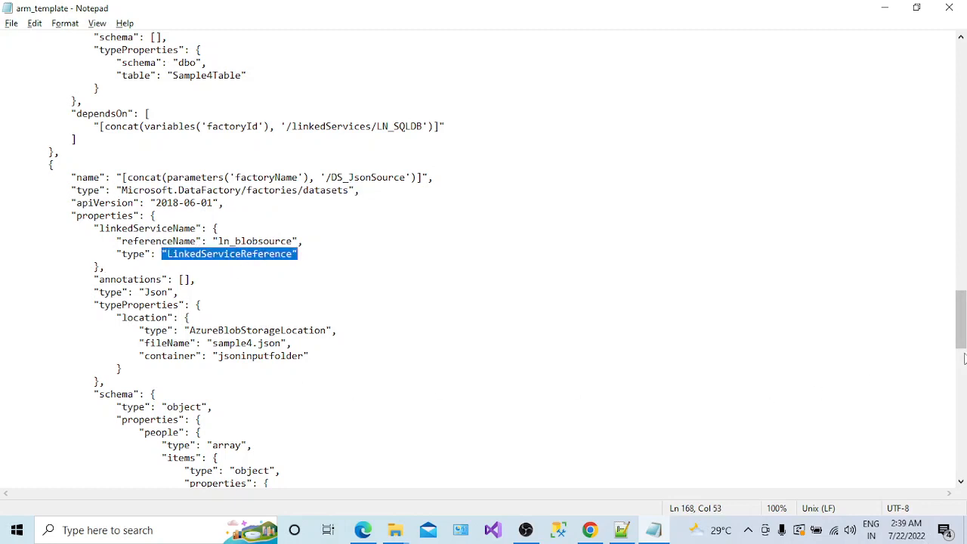
left_click_drag(963, 347, 964, 381)
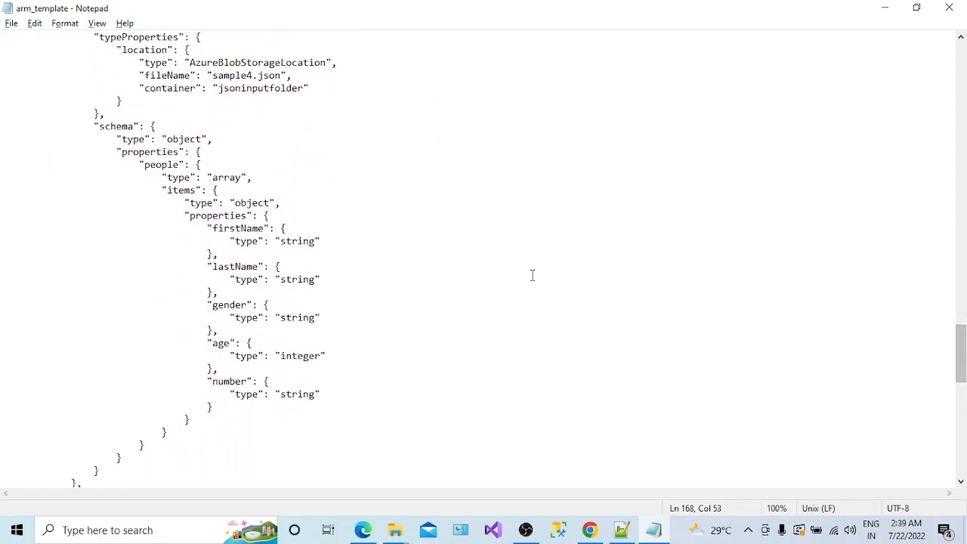
left_click_drag(218, 181, 223, 181)
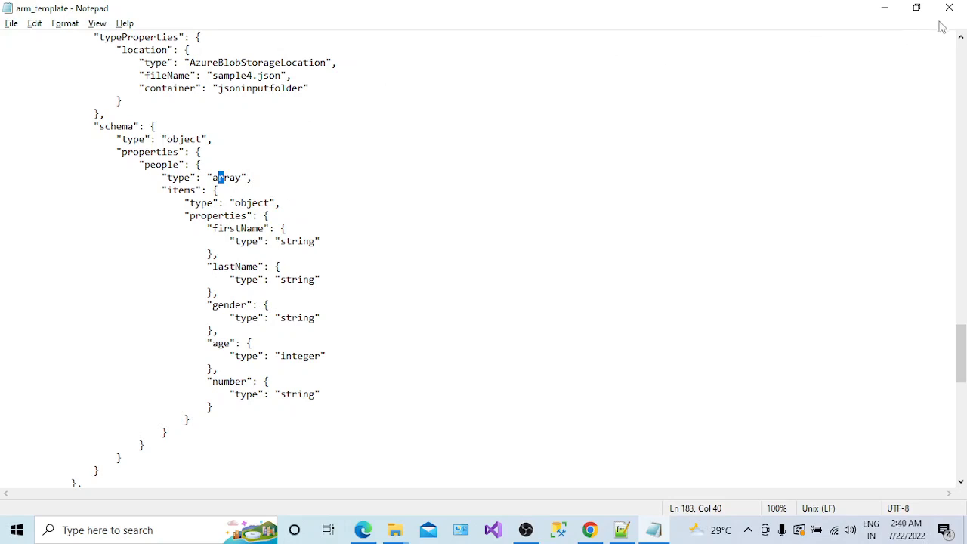
left_click(962, 120)
left_click(962, 119)
left_click(962, 120)
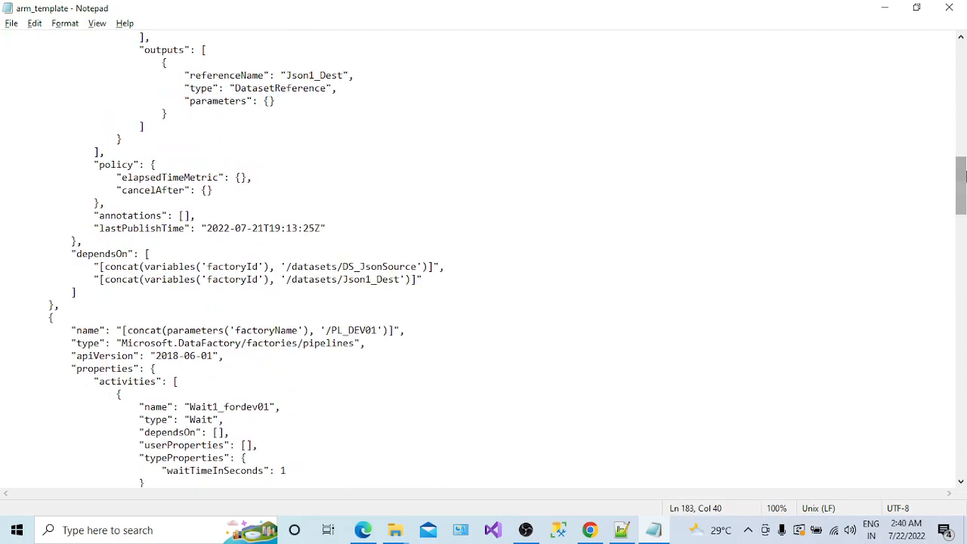
left_click_drag(964, 175, 963, 64)
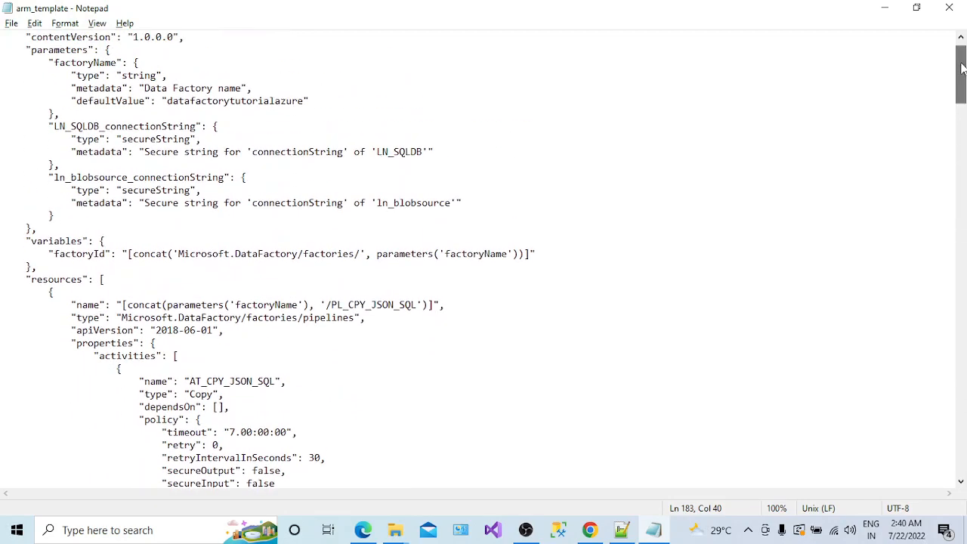
- Close Notepad and the four extra Downloads folder windows
left_click(949, 9)
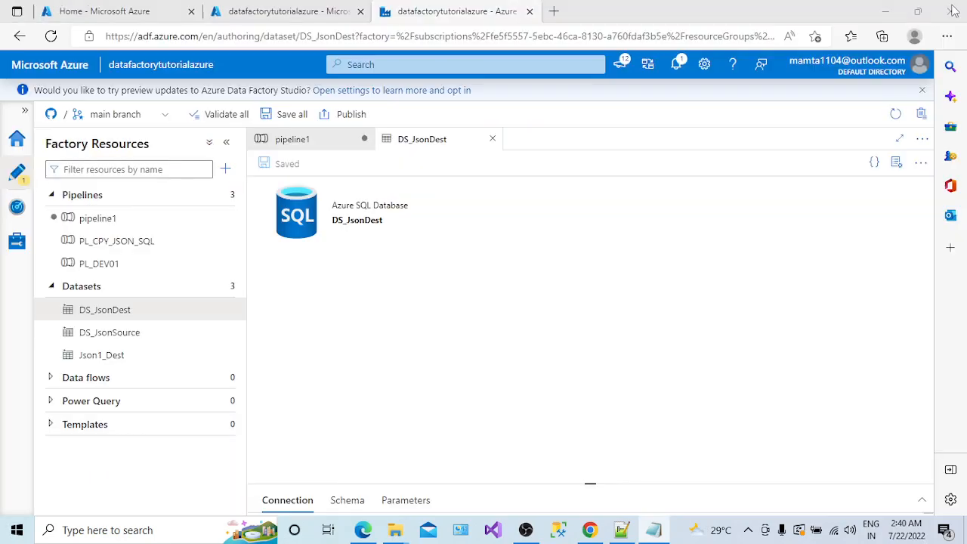
mouse_move(410, 535)
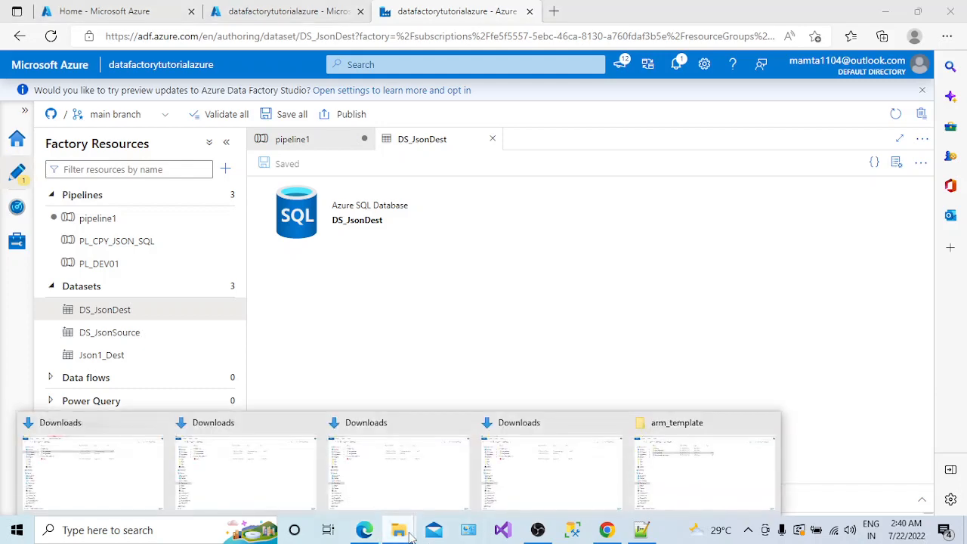
left_click(464, 423)
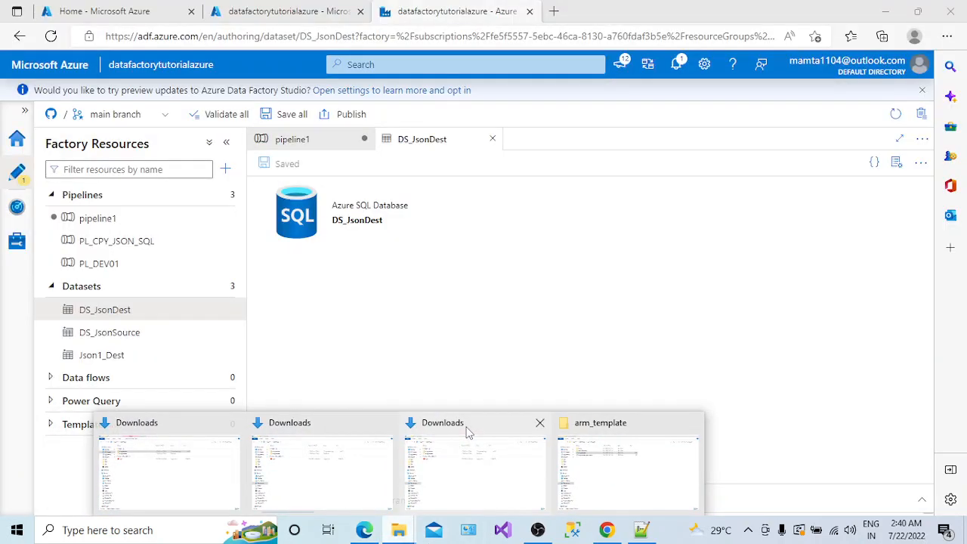
left_click(540, 424)
left_click(464, 424)
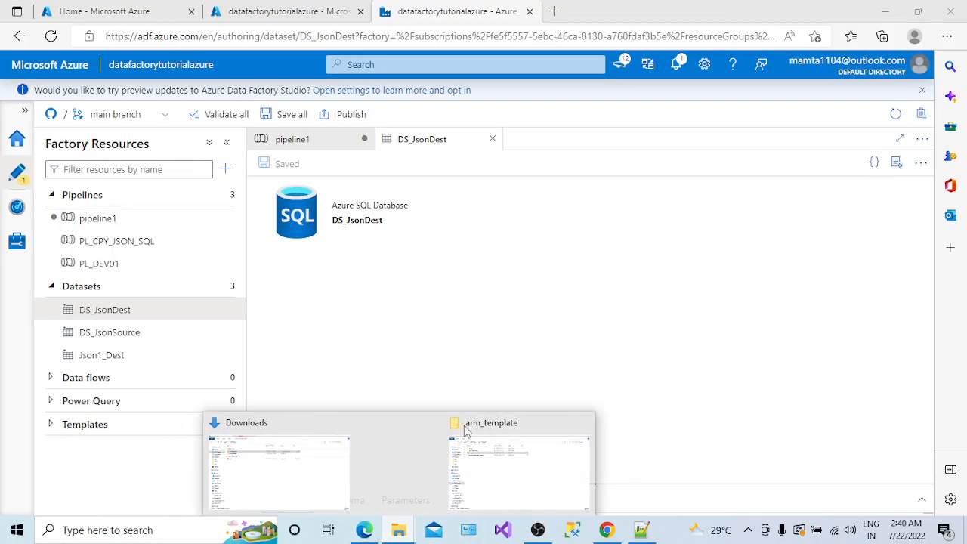
left_click(386, 423)
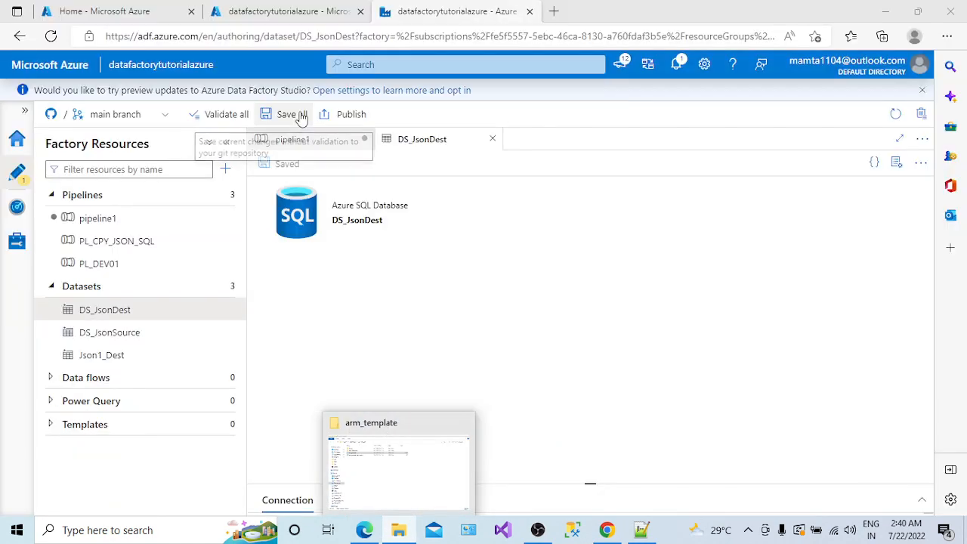
- Glance at the factory overview and notes, then bring the arm_template folder forward
left_click(284, 13)
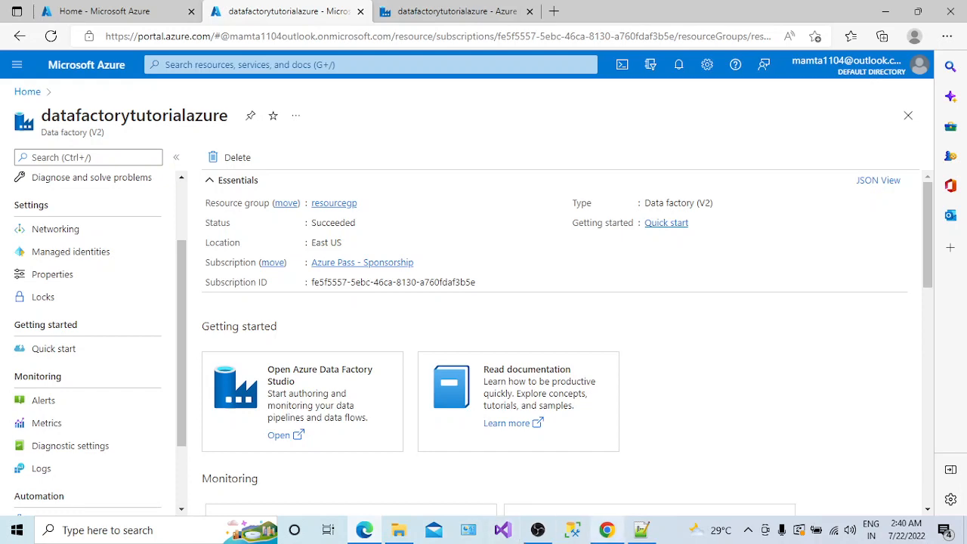
left_click(636, 538)
left_click(636, 538)
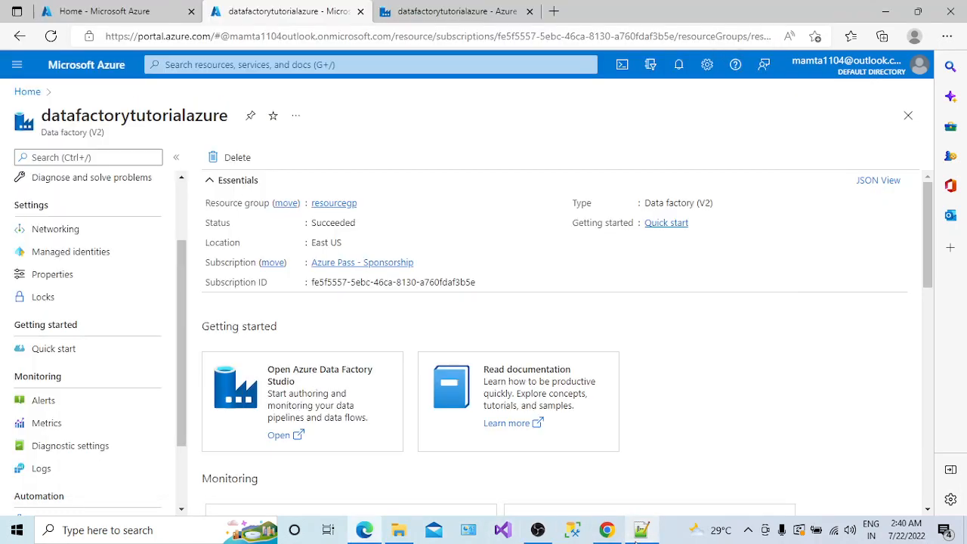
left_click(398, 530)
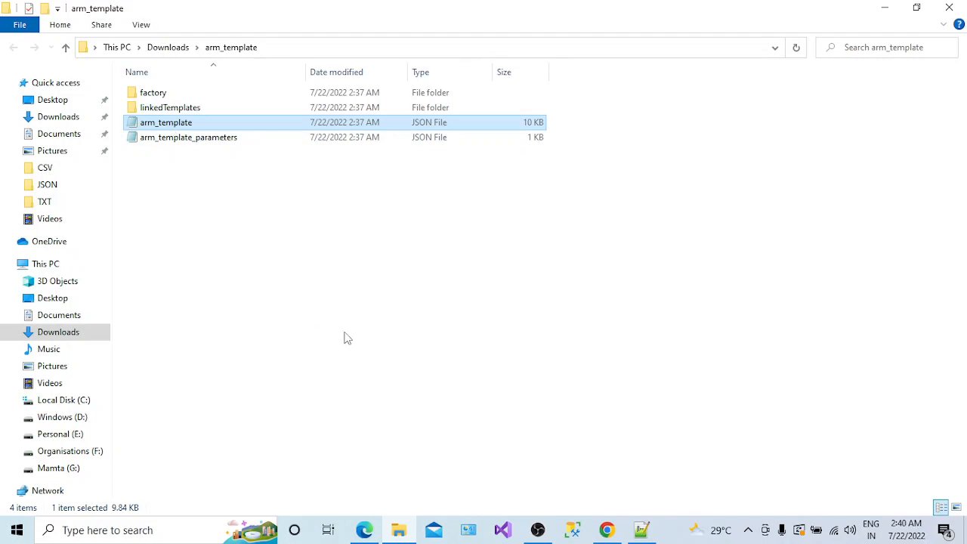
- Review the export summary lines (linked services, dataset, pipeline) in the Notepad++ notes
left_click(641, 529)
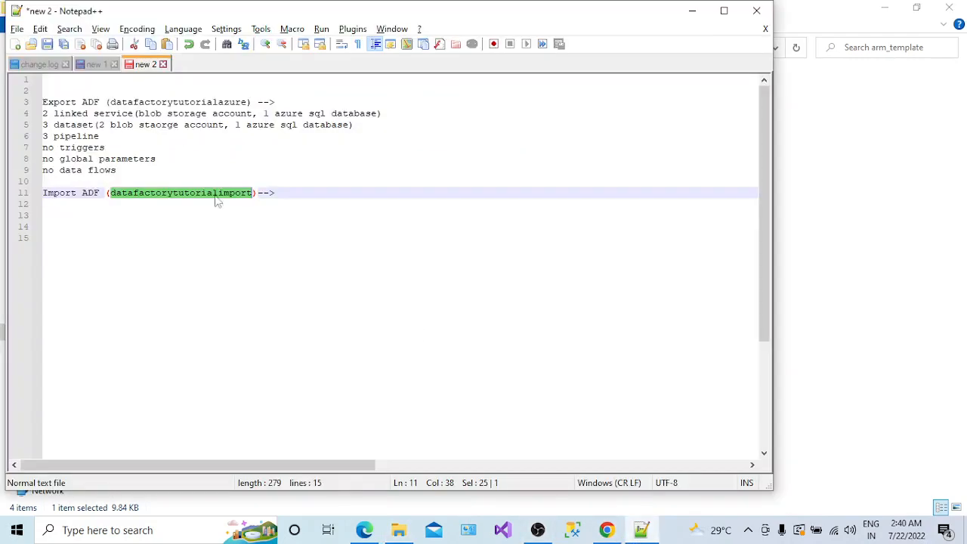
left_click(163, 160)
left_click(141, 171)
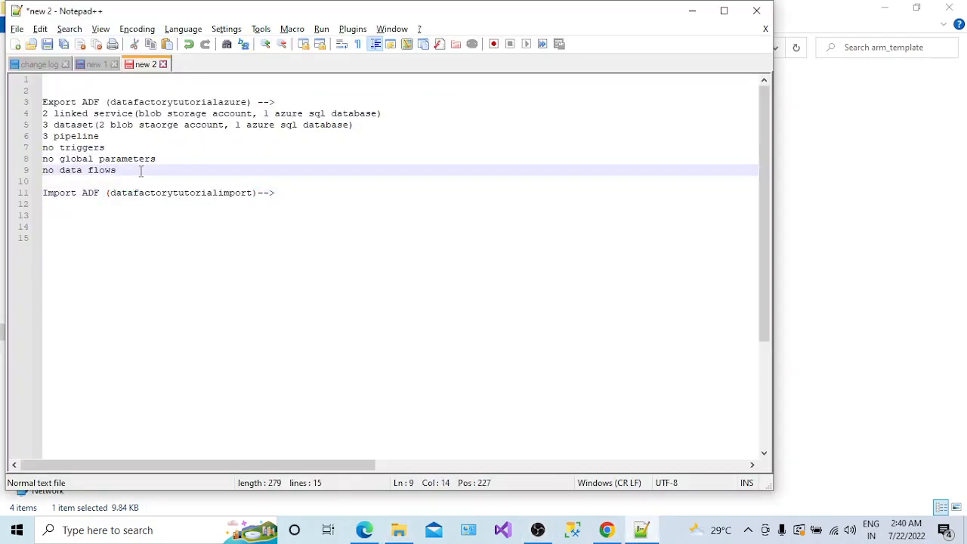
left_click_drag(44, 113, 127, 171)
left_click(127, 171)
double_click(70, 113)
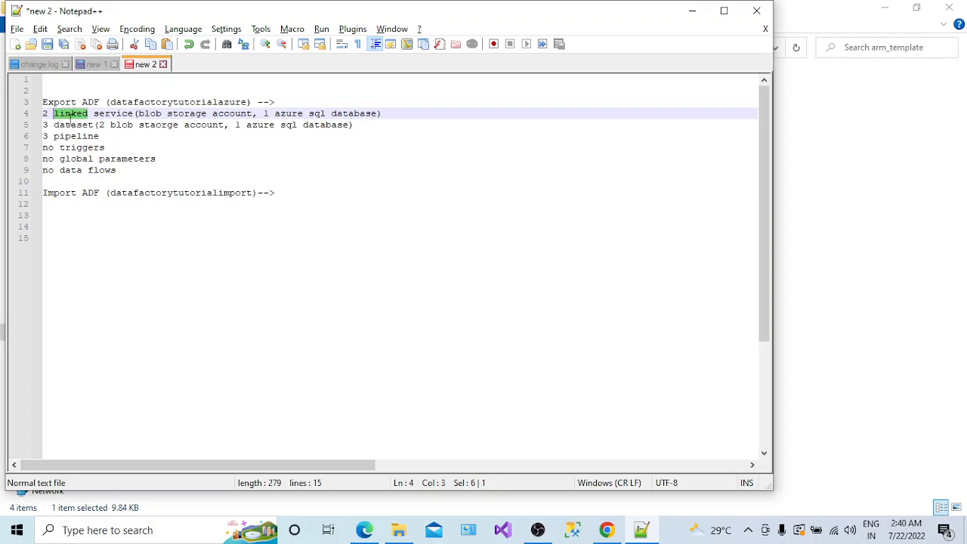
double_click(72, 125)
double_click(78, 136)
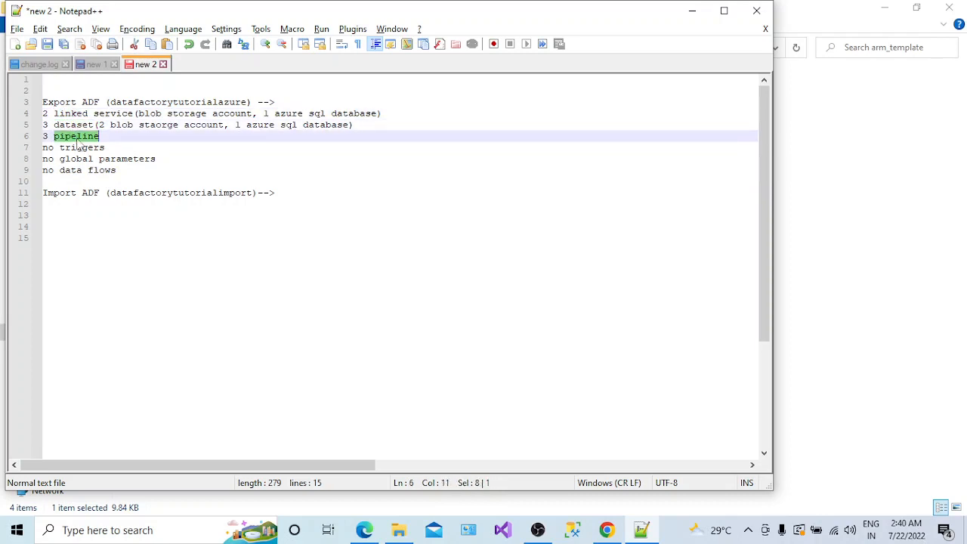
- Insert an empty line after 'no data flows', then switch back to the folder window
left_click(121, 171)
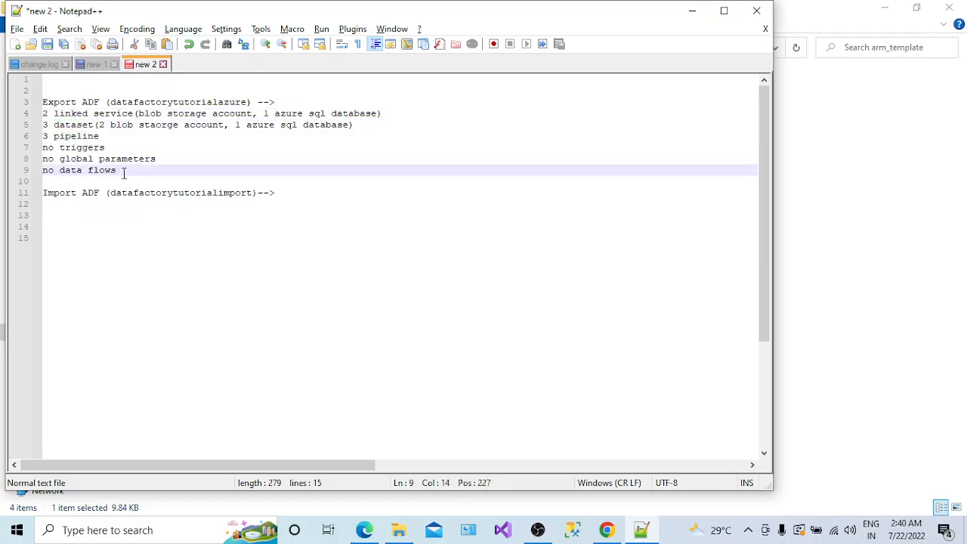
key("Return")
double_click(152, 203)
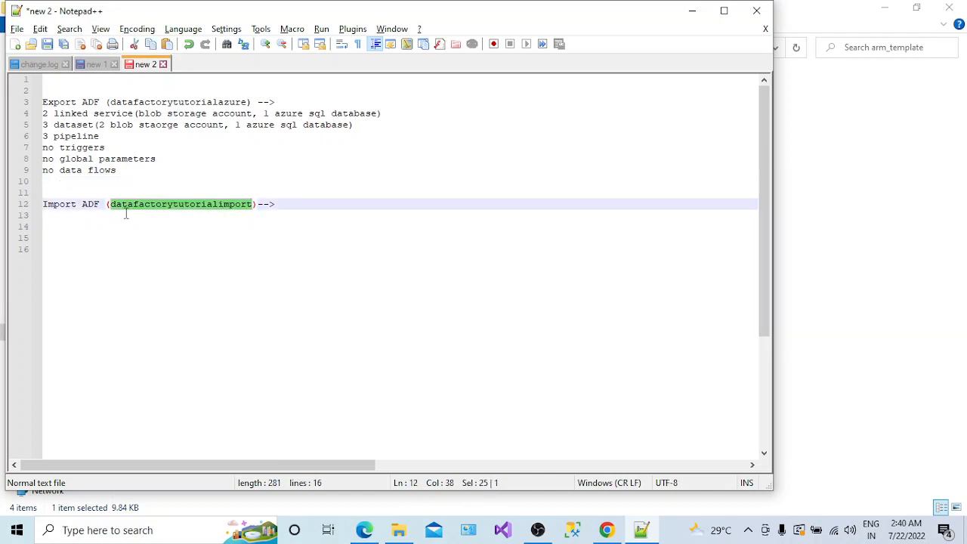
left_click(54, 183)
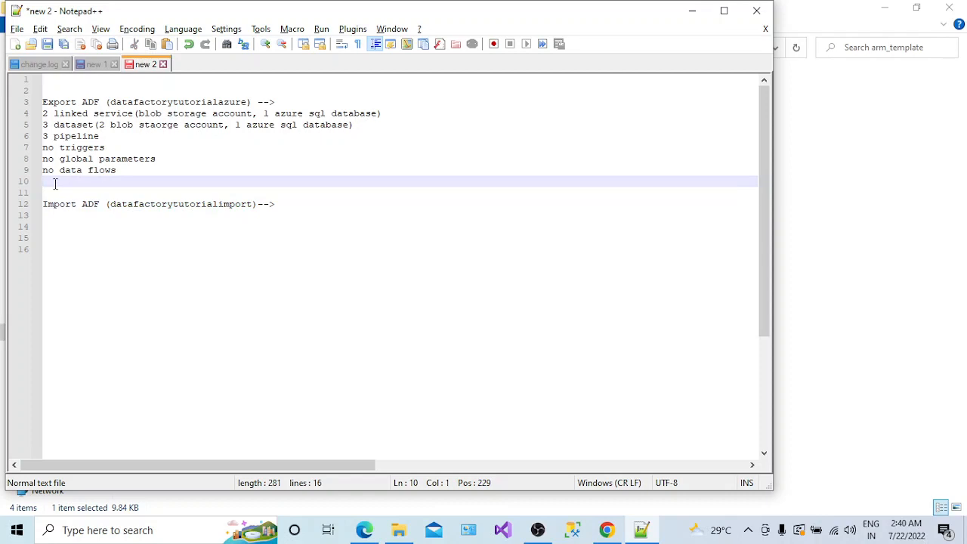
key("alt+Tab")
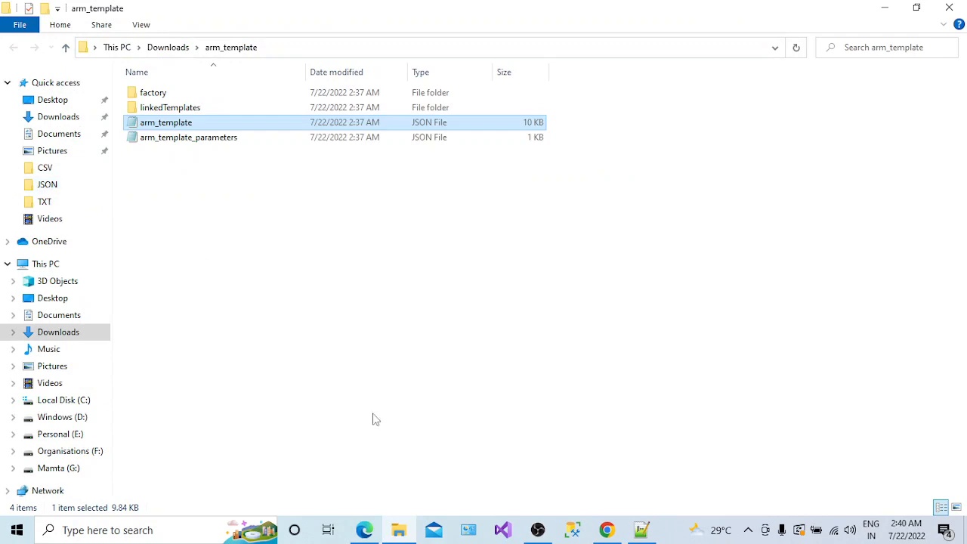
- Start creating a new Data Factory resource from the Azure portal home page
left_click(370, 529)
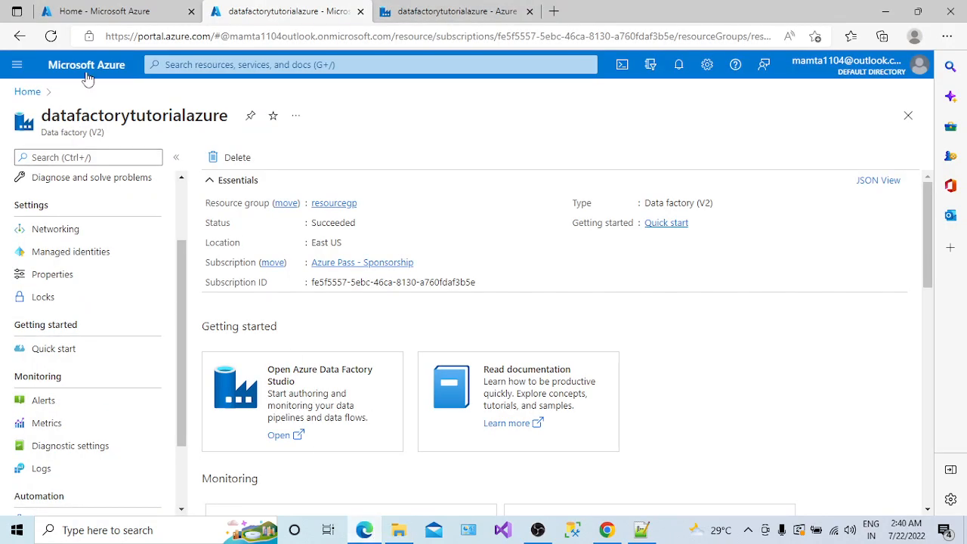
left_click(30, 92)
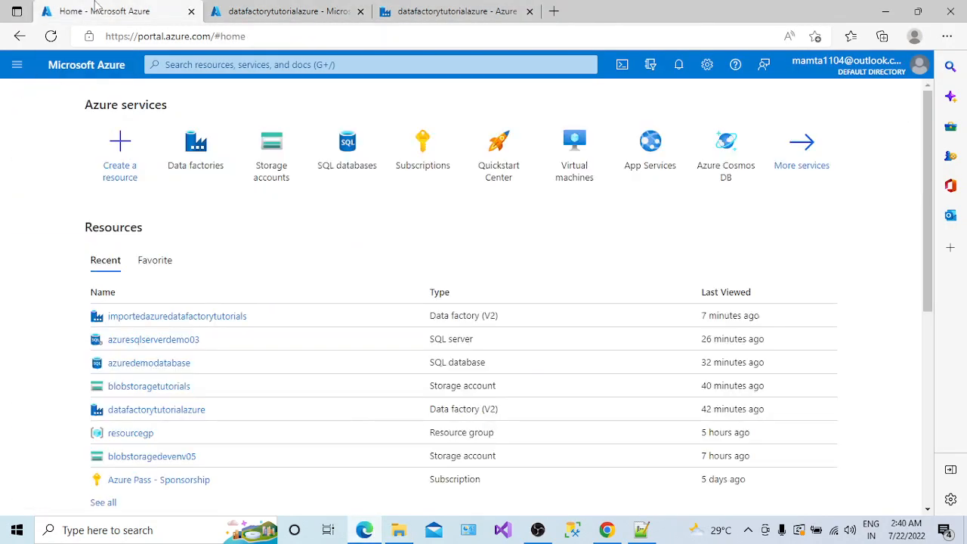
left_click(120, 167)
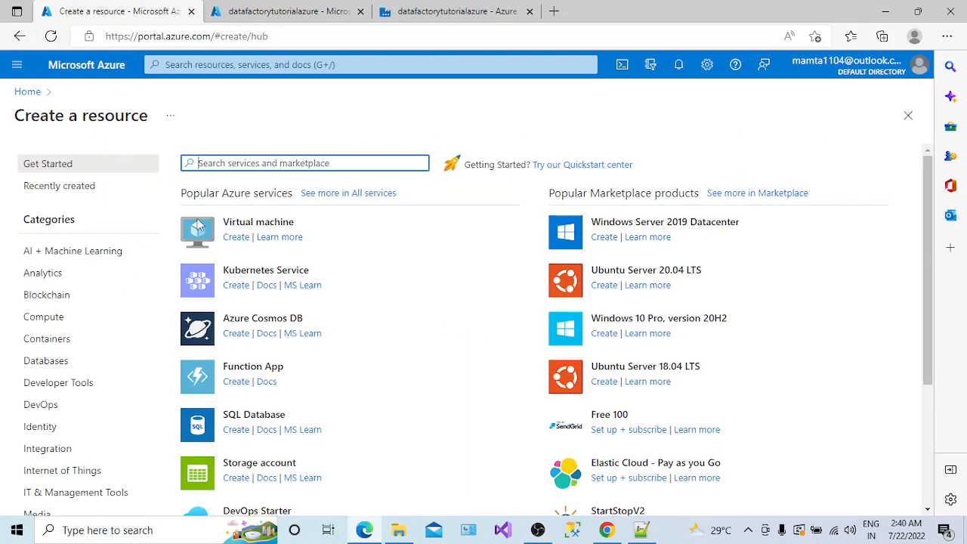
type("data fa")
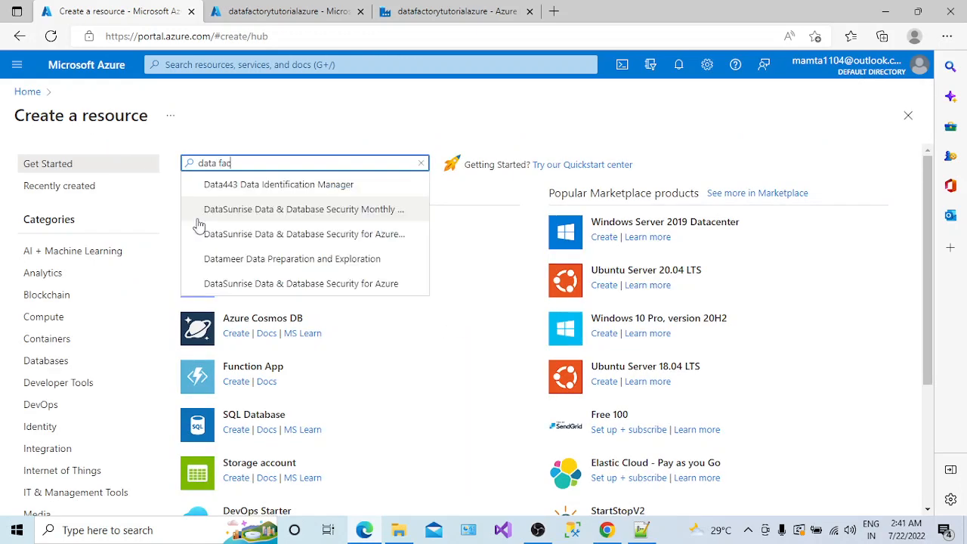
type("c")
left_click(219, 259)
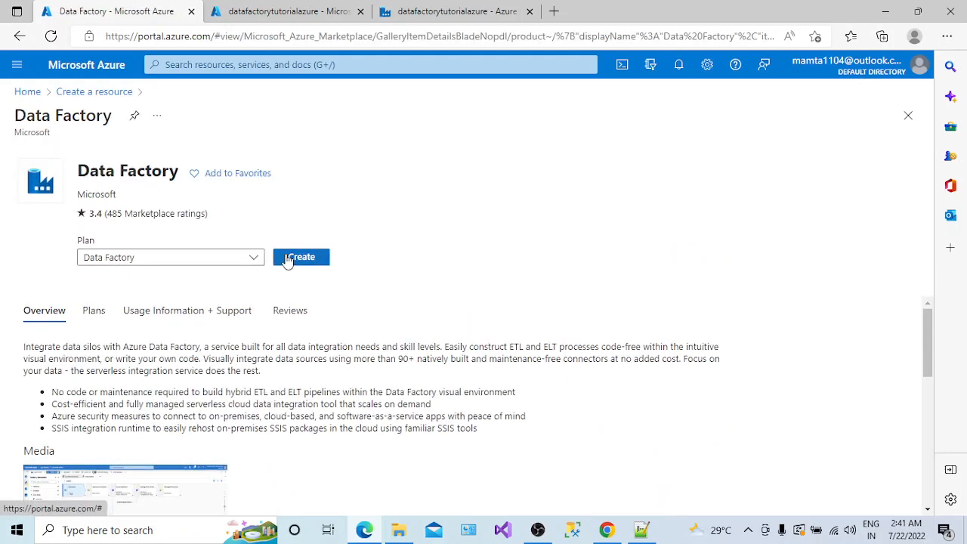
left_click(287, 258)
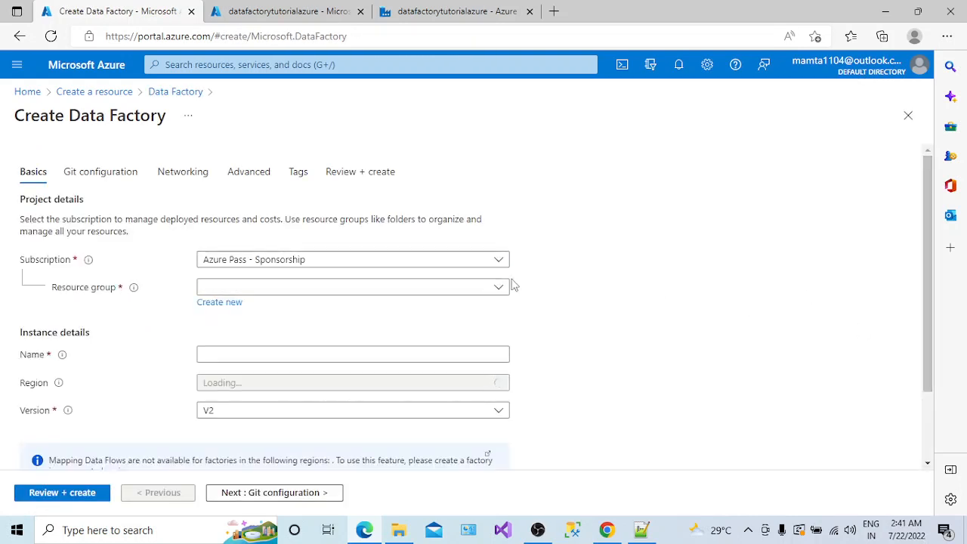
- Choose resource group resourcegp and paste datafactorytutorialimport from the notes as the factory name
left_click(499, 286)
left_click(259, 330)
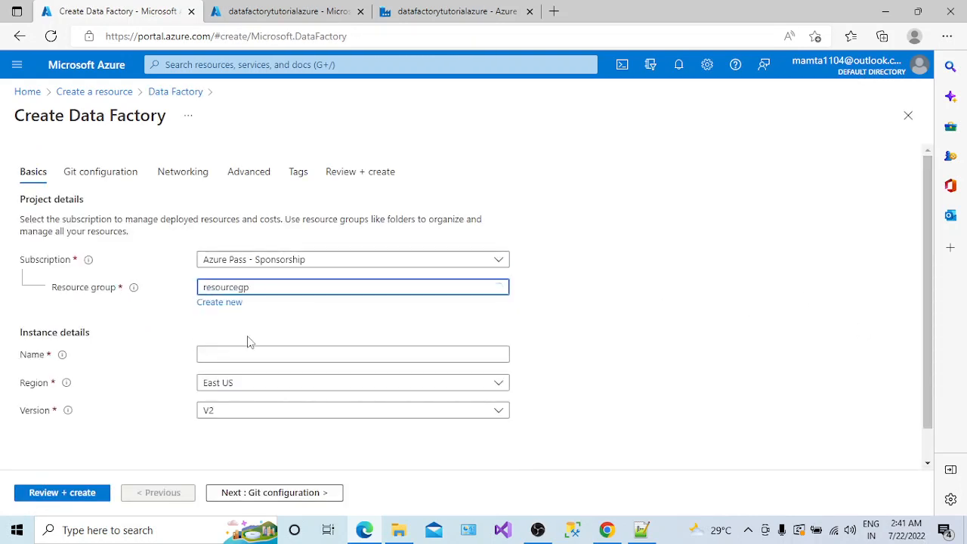
left_click(330, 354)
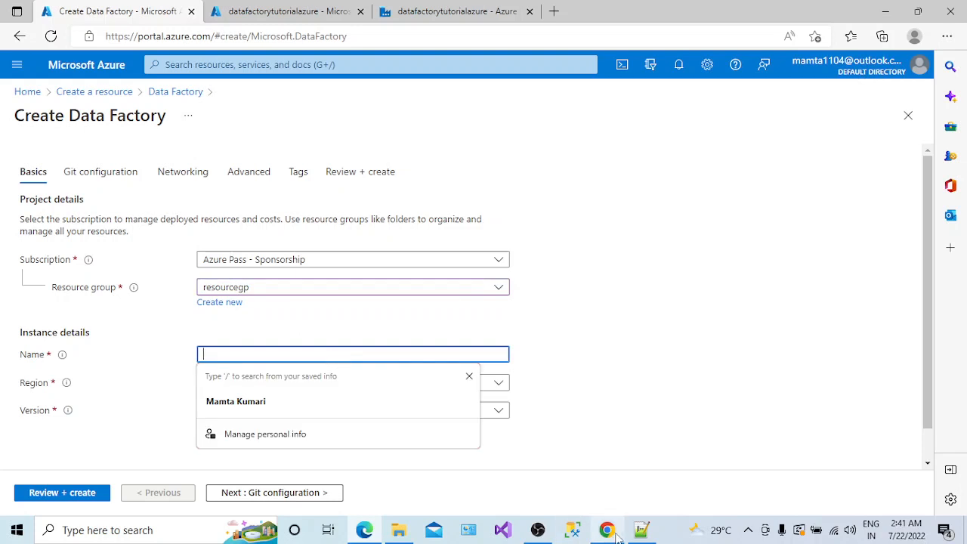
left_click(640, 529)
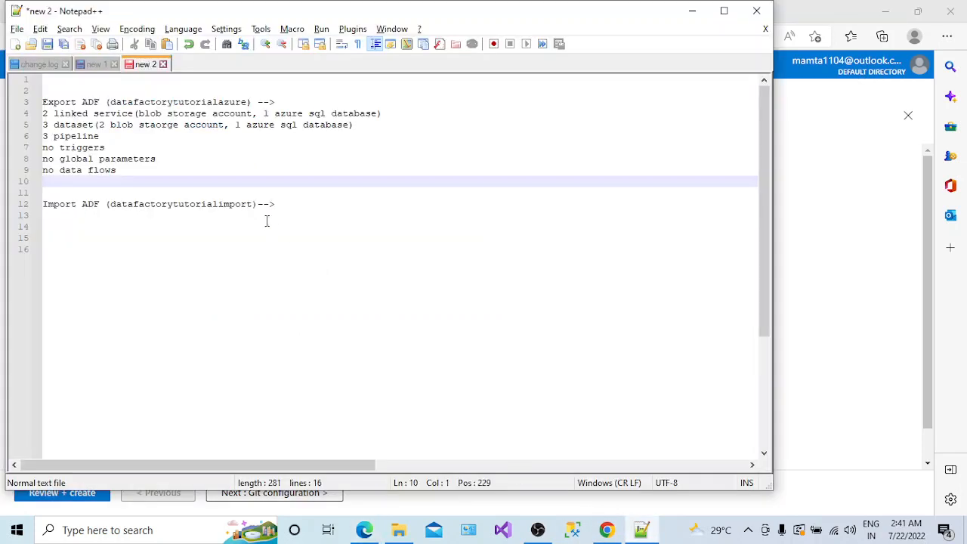
left_click_drag(251, 204, 112, 209)
key("ctrl+c")
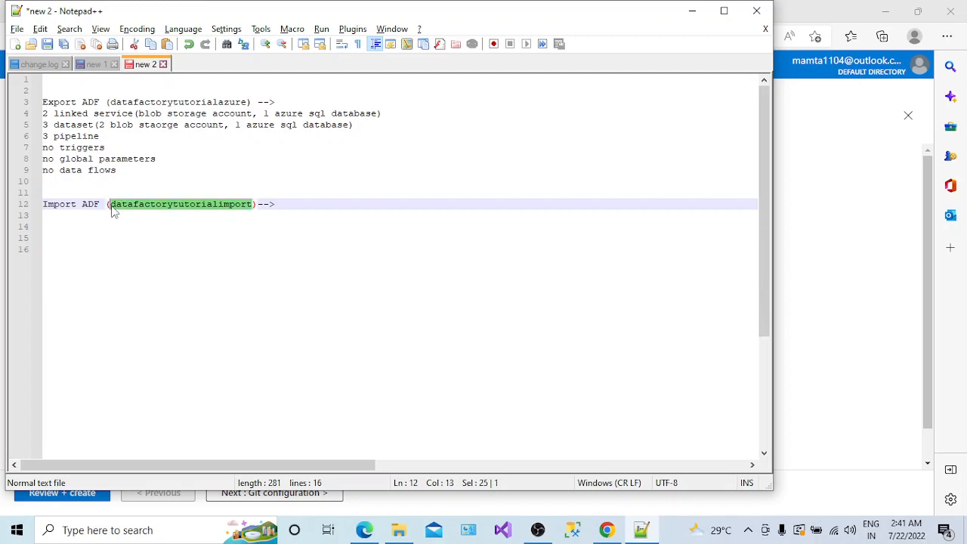
key("alt+Tab")
key("ctrl+v")
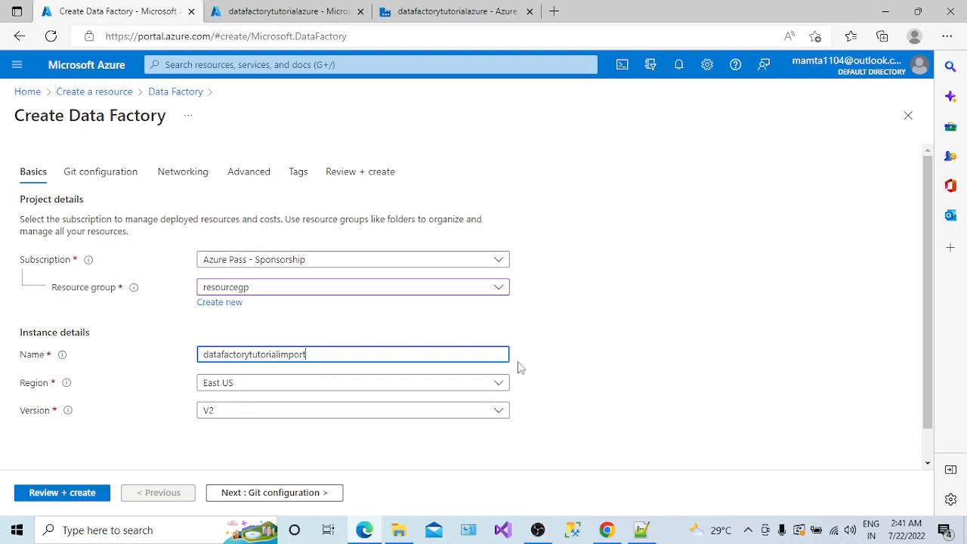
scroll(939, 414, "down", 1)
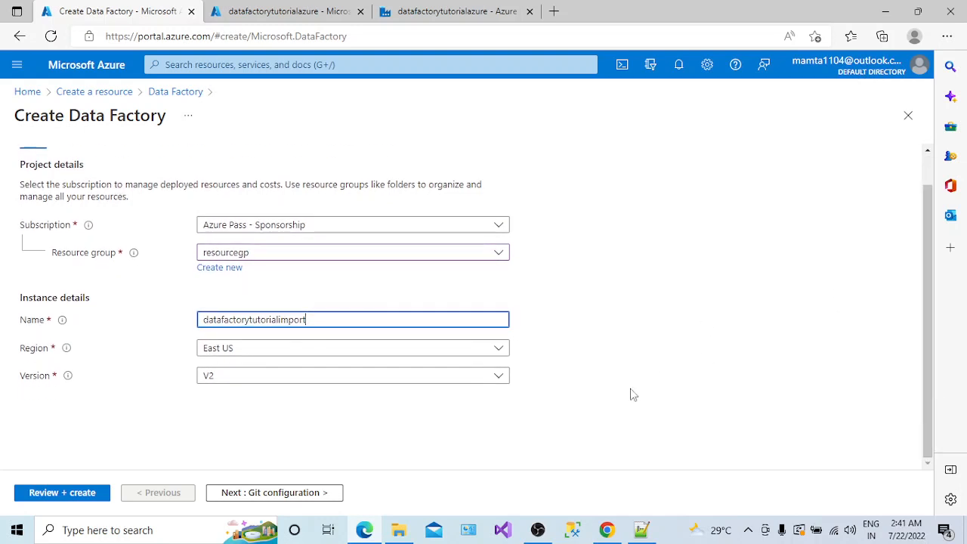
- Choose Configure Git later, skip the remaining tabs, and create datafactorytutorialimport
left_click(260, 491)
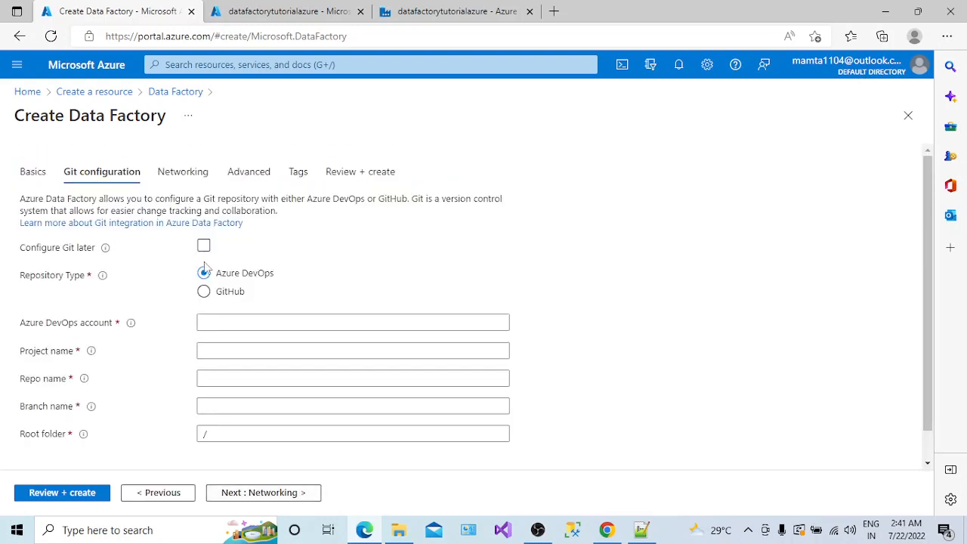
left_click(203, 245)
left_click(263, 495)
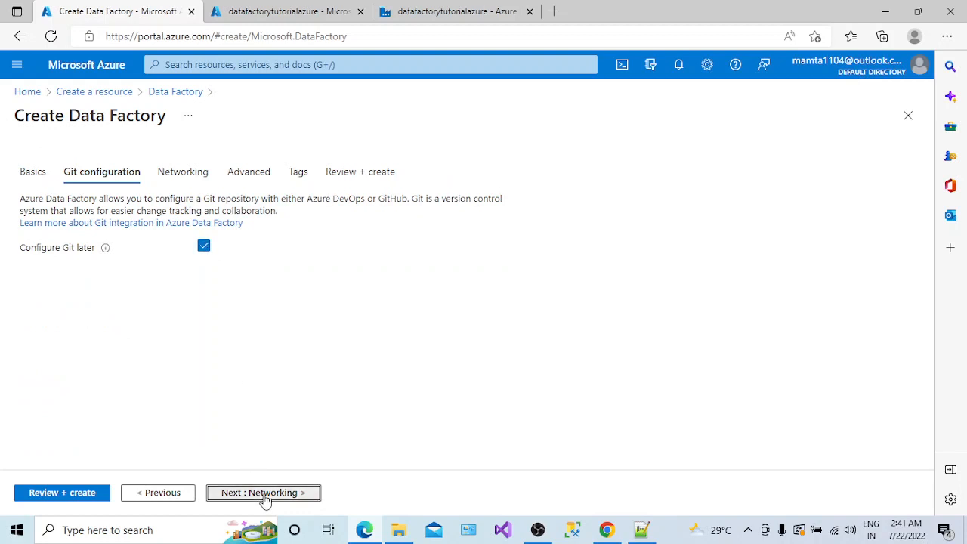
left_click(264, 497)
left_click(265, 499)
left_click(265, 498)
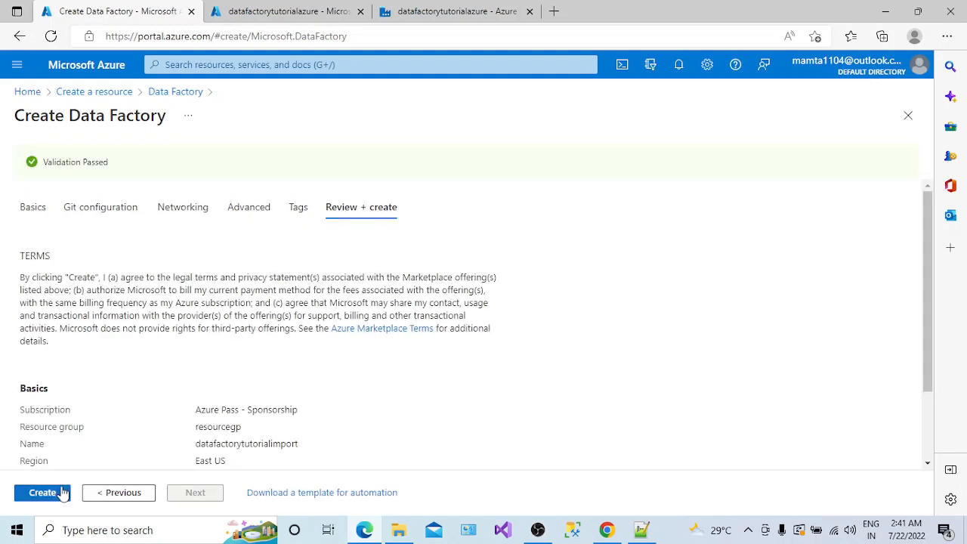
left_click(64, 492)
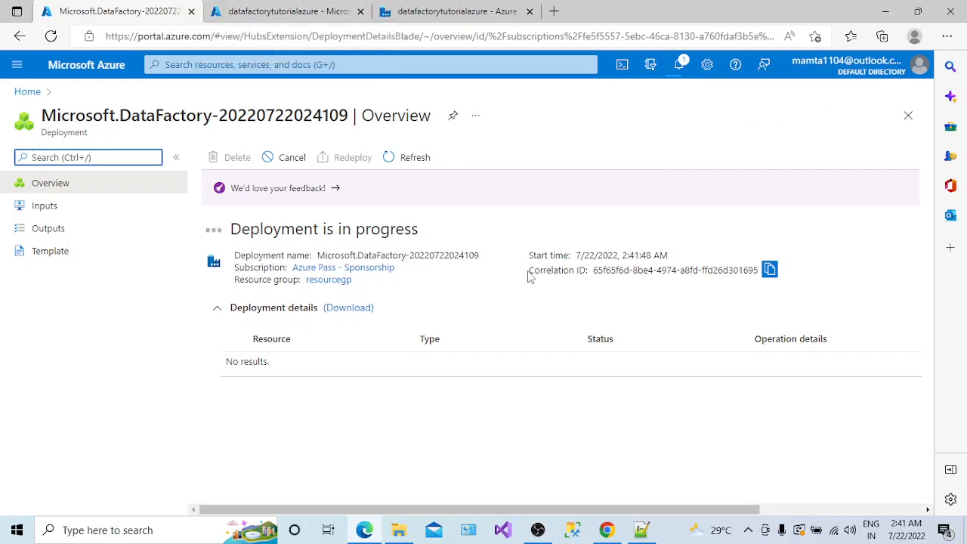
- Once deployment finishes, go to datafactorytutorialimport and launch its Data Factory Studio
left_click(749, 531)
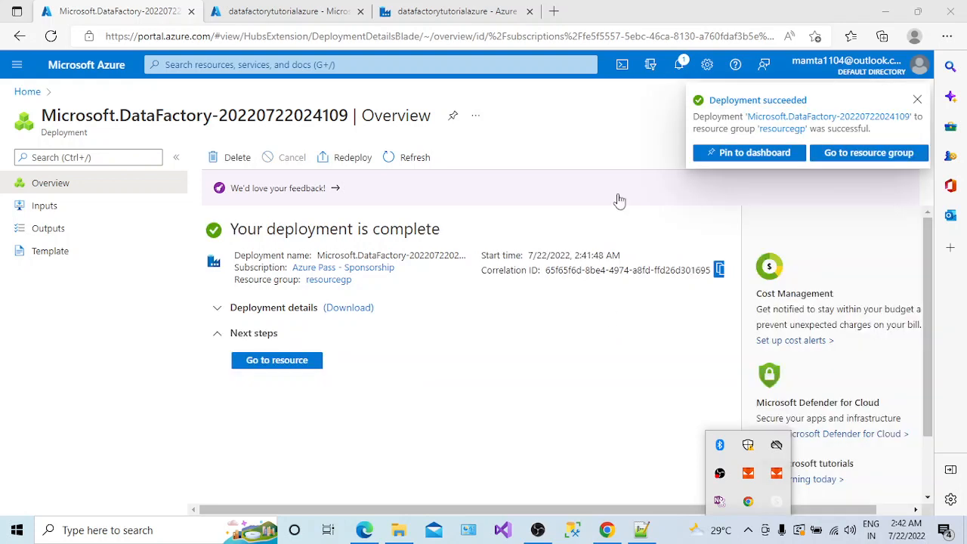
left_click(498, 15)
left_click(316, 9)
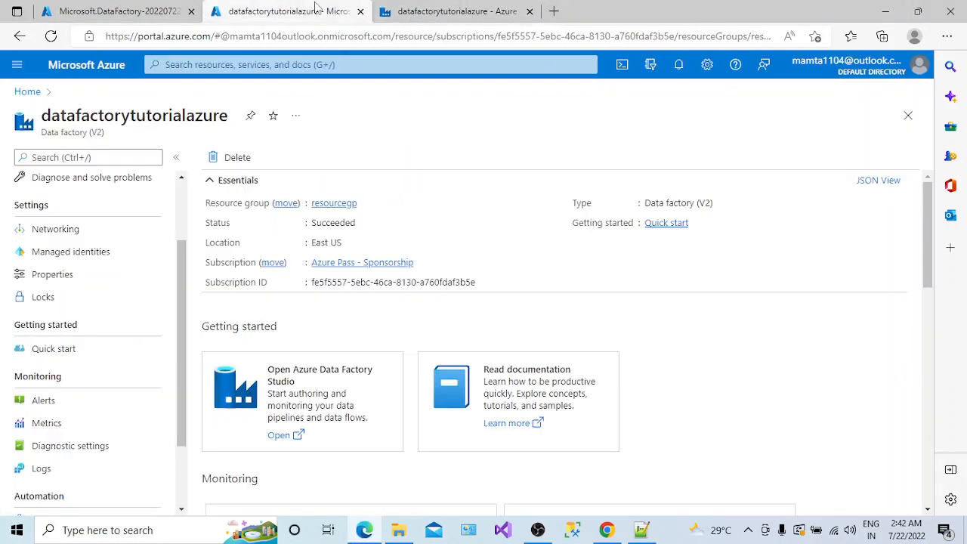
left_click(410, 13)
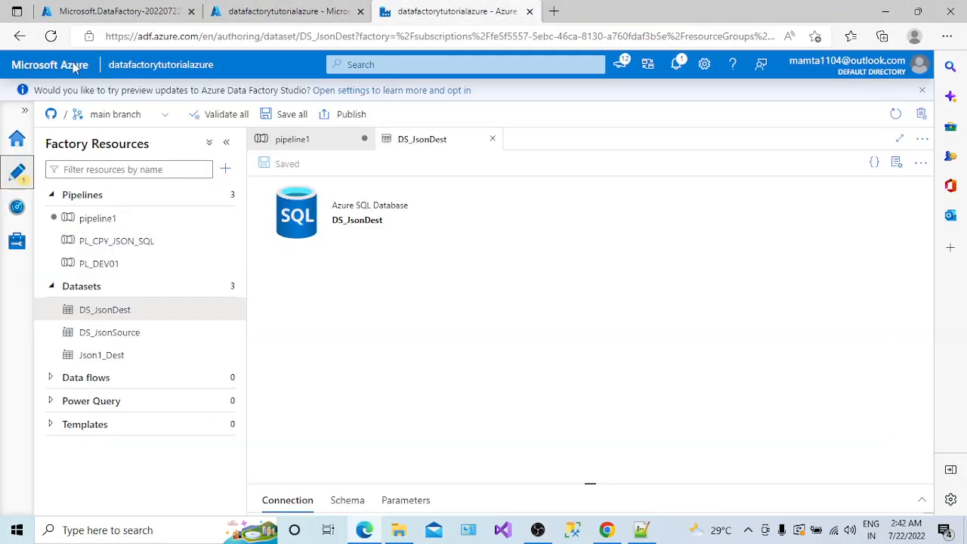
left_click(162, 10)
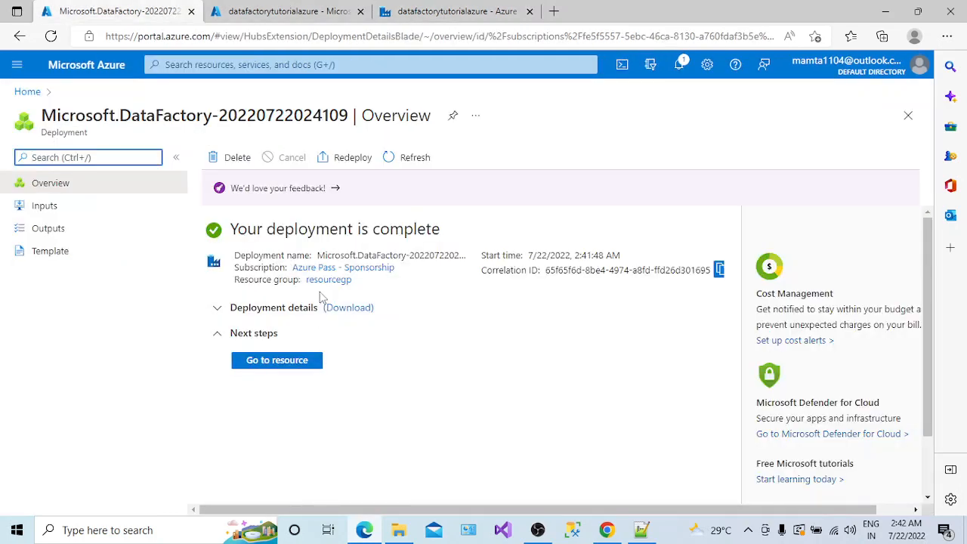
left_click(277, 360)
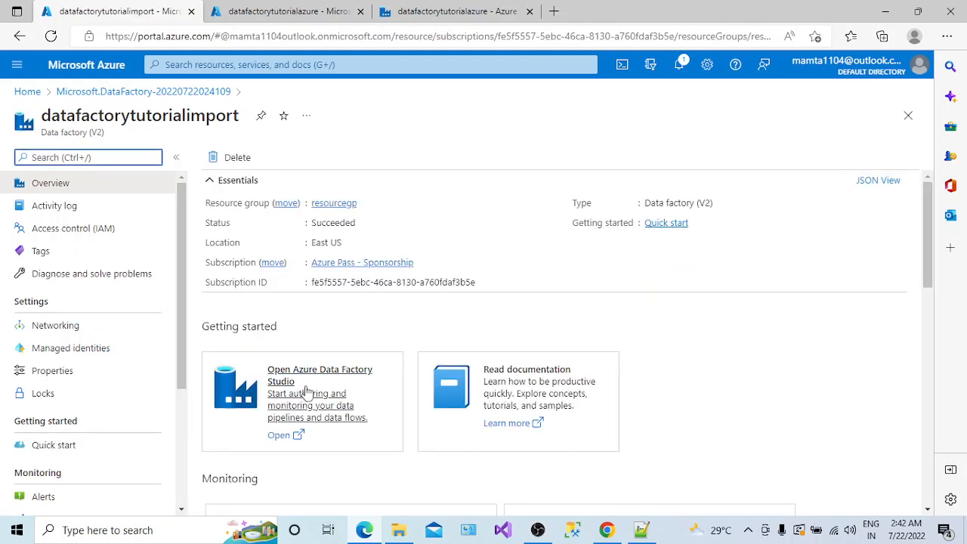
left_click(280, 436)
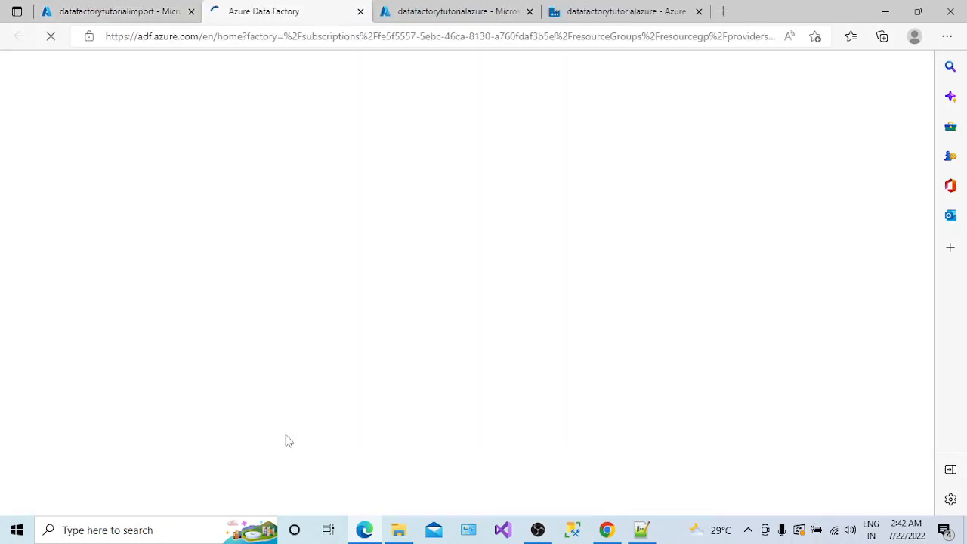
- Switch to the loaded Data Factory Studio tab and open datafactorytutorialimport's empty Author view
left_click(163, 11)
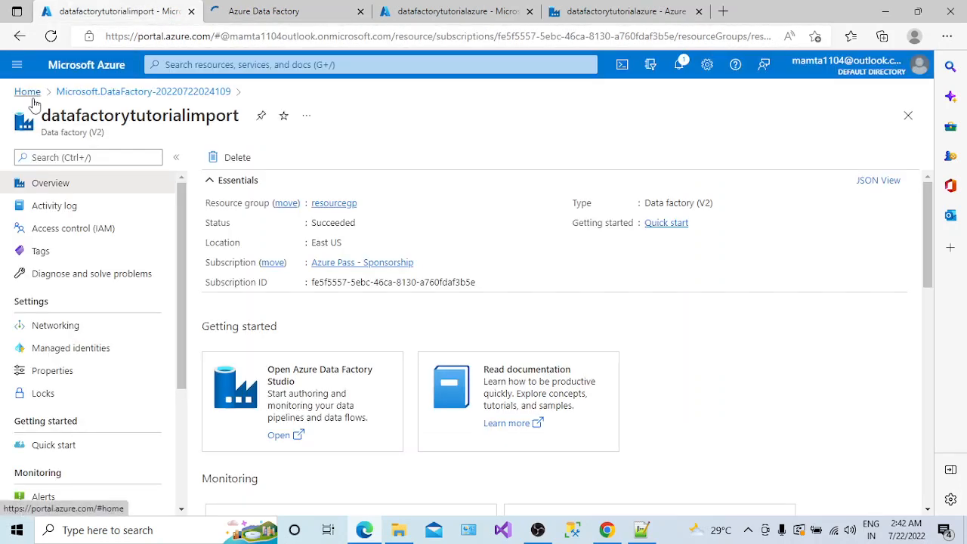
left_click(27, 91)
left_click(259, 13)
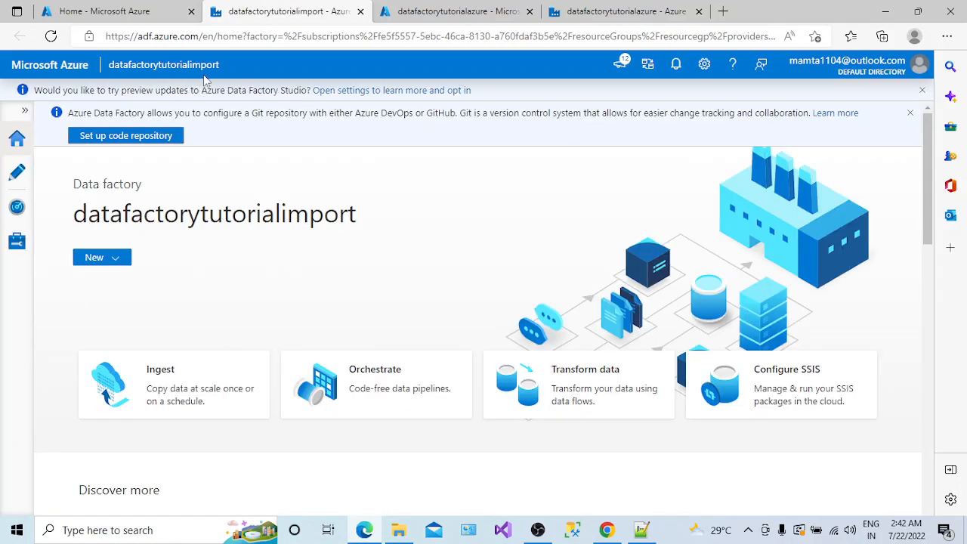
left_click(18, 180)
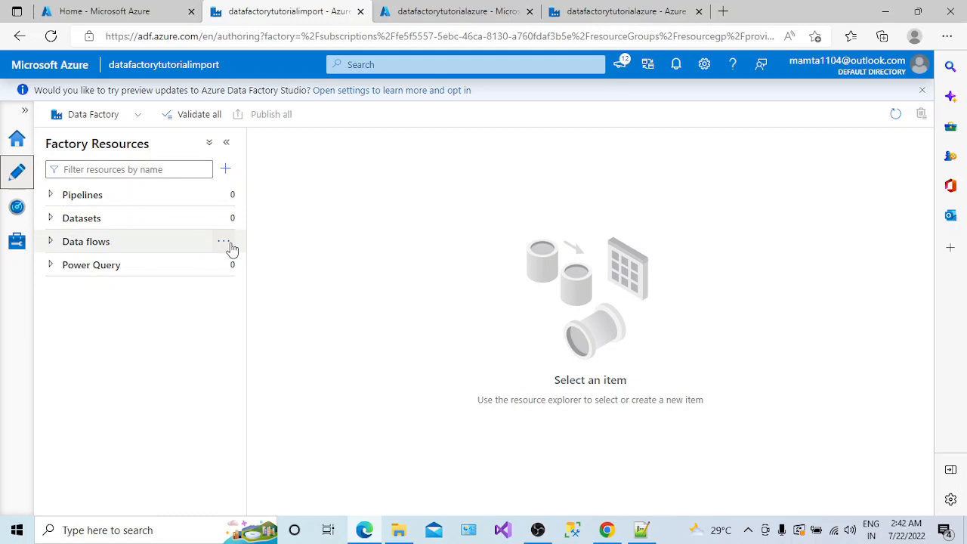
- From Manage > ARM template, choose Import ARM template on the Azure portal
left_click(24, 247)
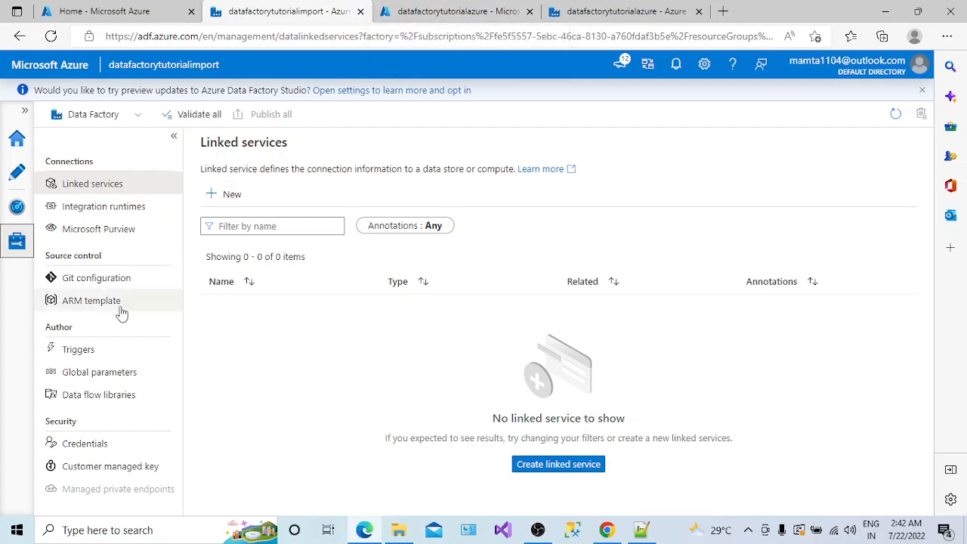
left_click(95, 300)
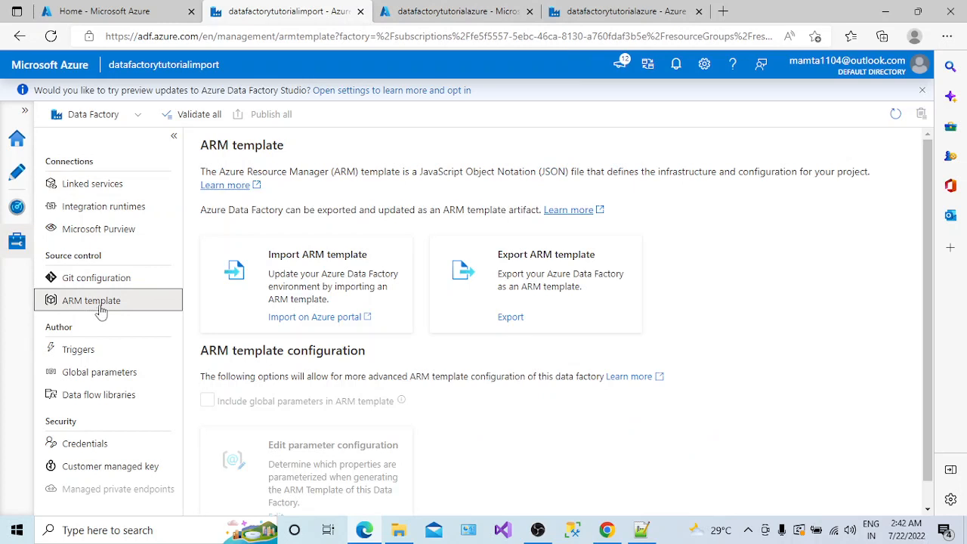
left_click(328, 317)
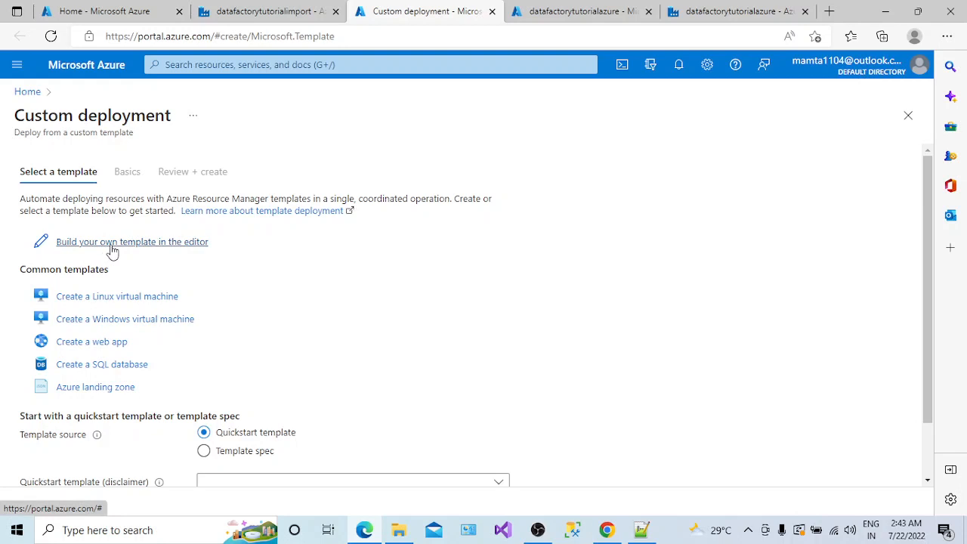
- Paste the exported arm_template JSON into the editor, undo back to the blank template, and close Notepad
left_click(111, 245)
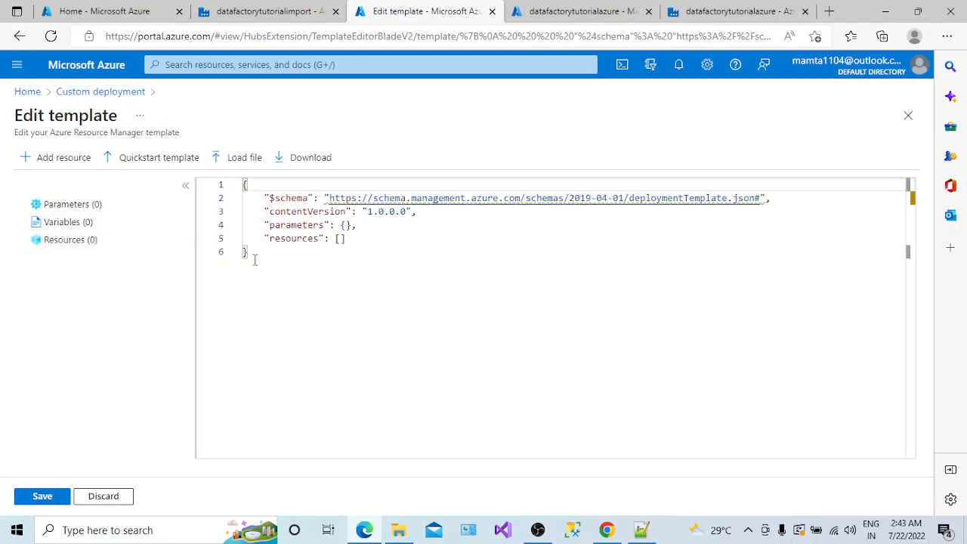
left_click(398, 530)
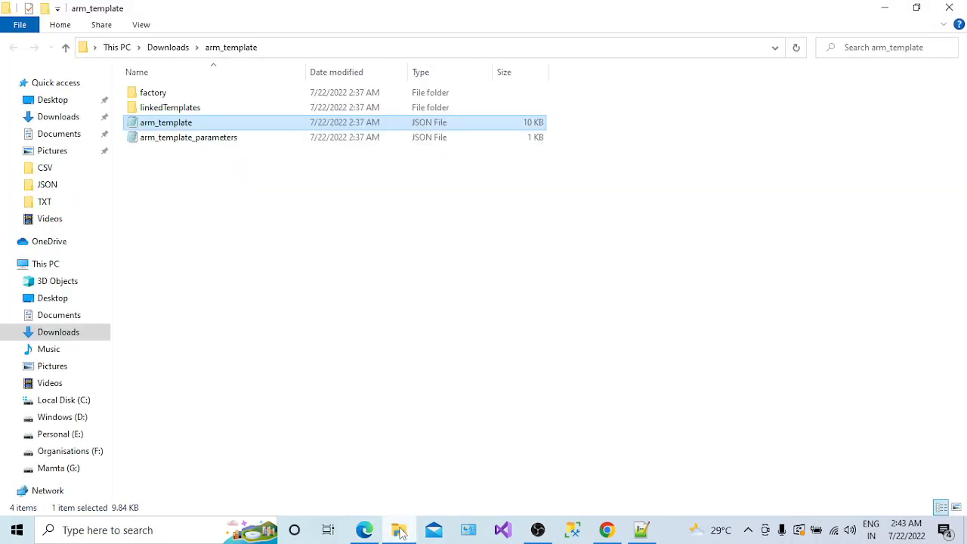
double_click(189, 123)
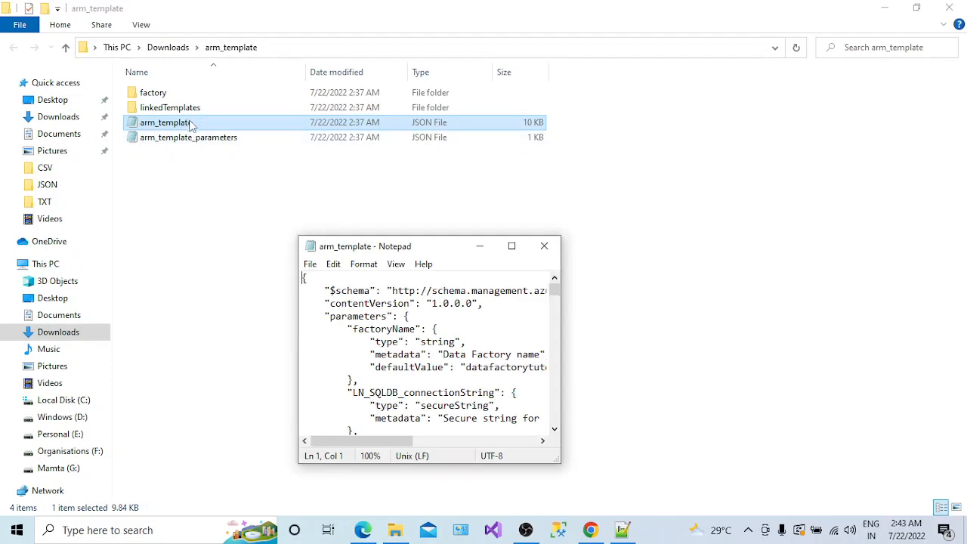
key("ctrl+a")
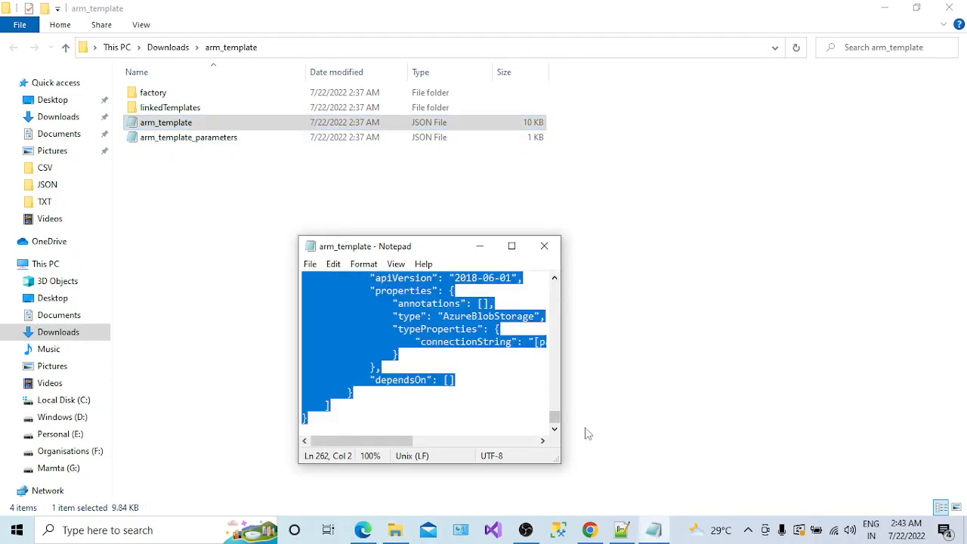
left_click(363, 530)
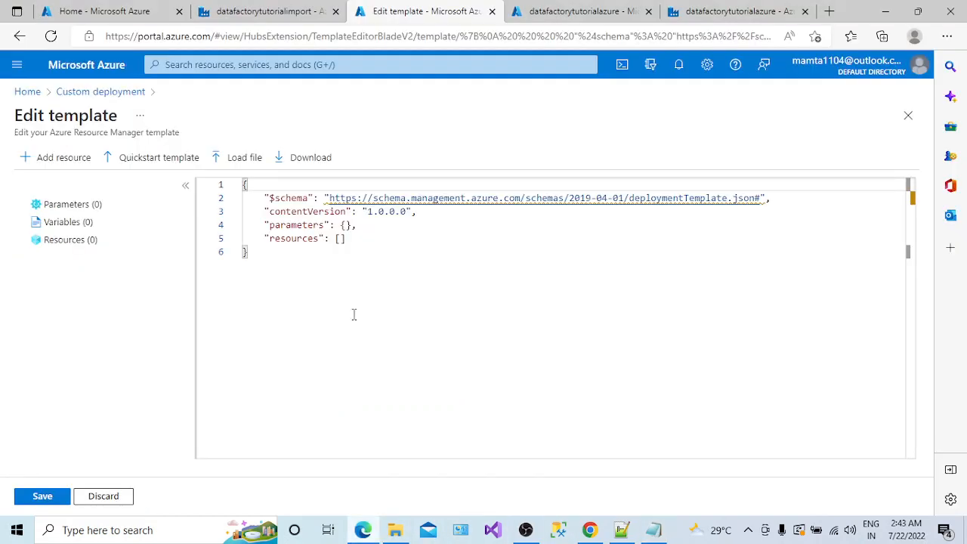
left_click_drag(354, 315, 242, 195)
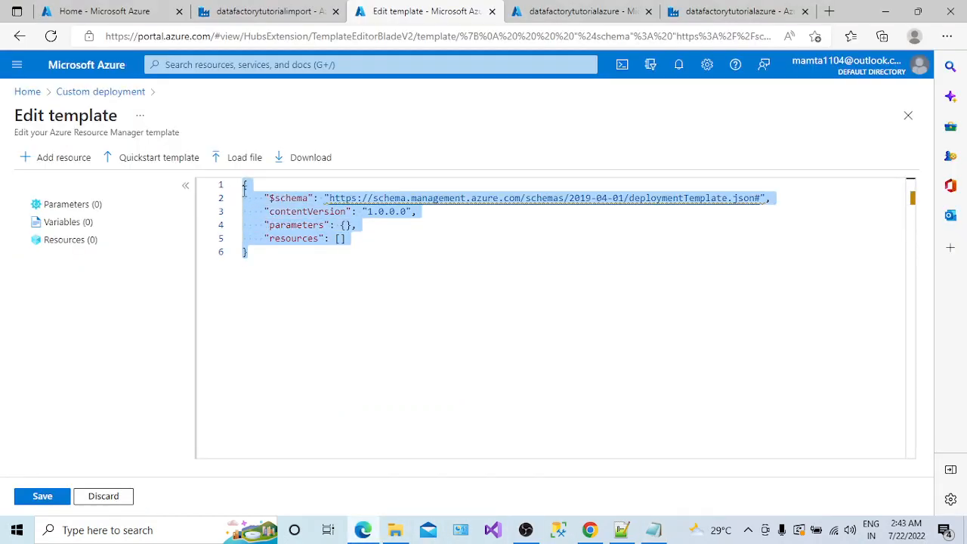
key("ctrl+v")
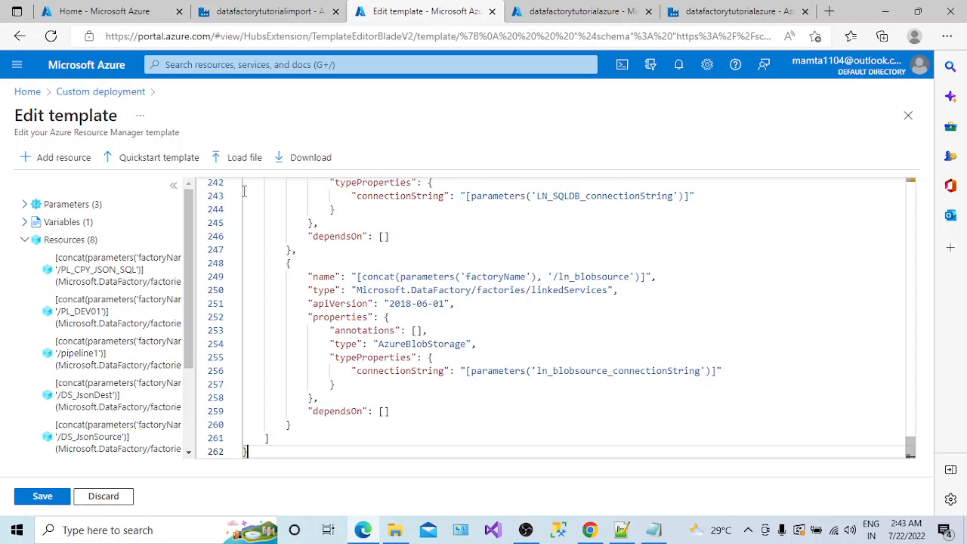
key("ctrl+z")
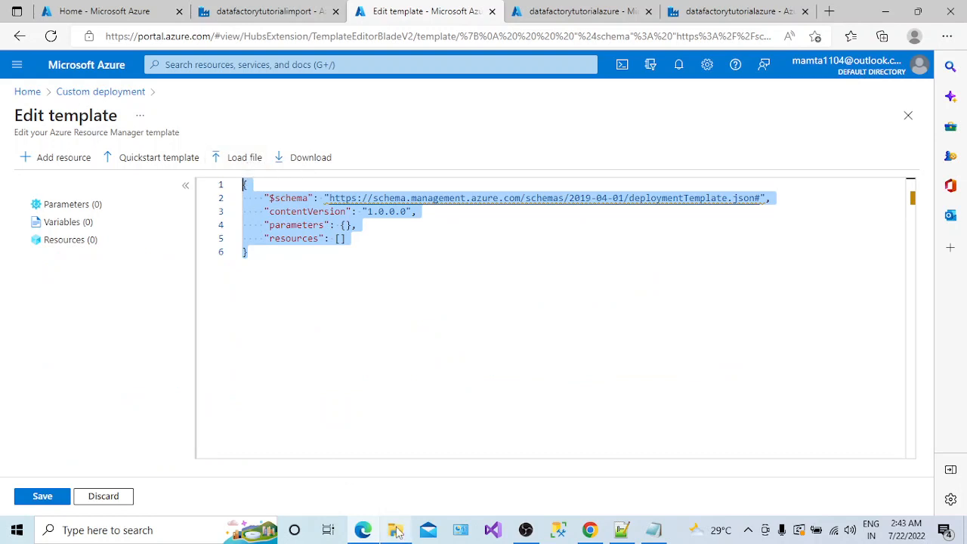
left_click(654, 529)
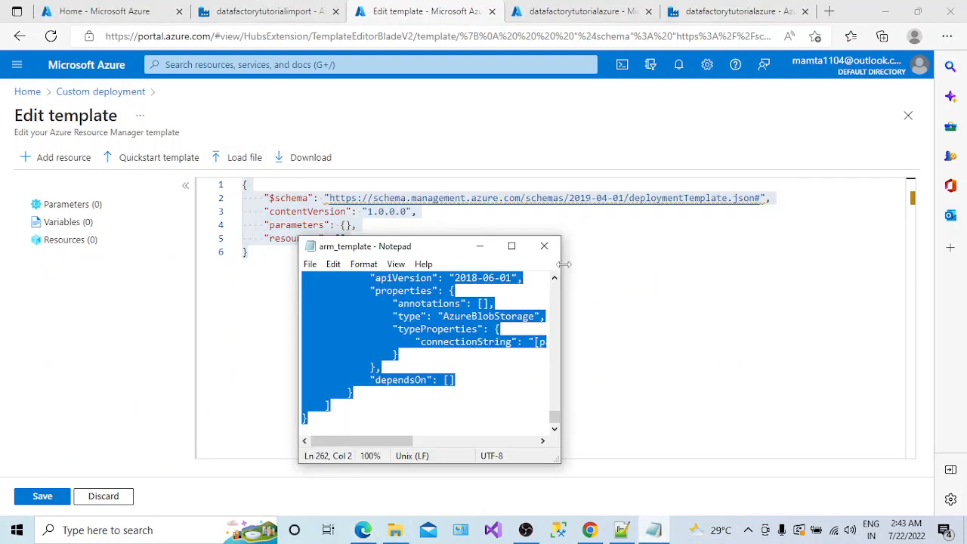
left_click(543, 246)
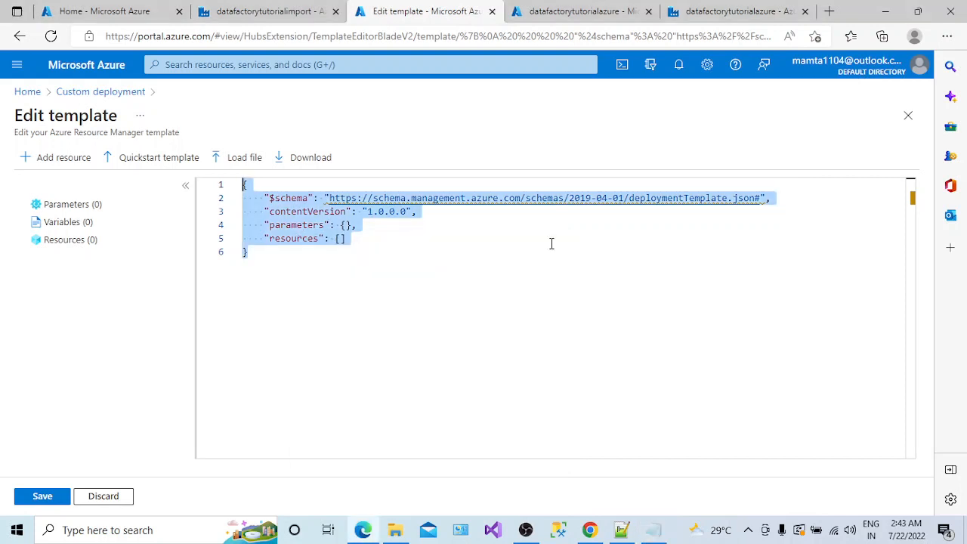
- Load Downloads\arm_template\arm_template.json into the template editor
left_click(250, 162)
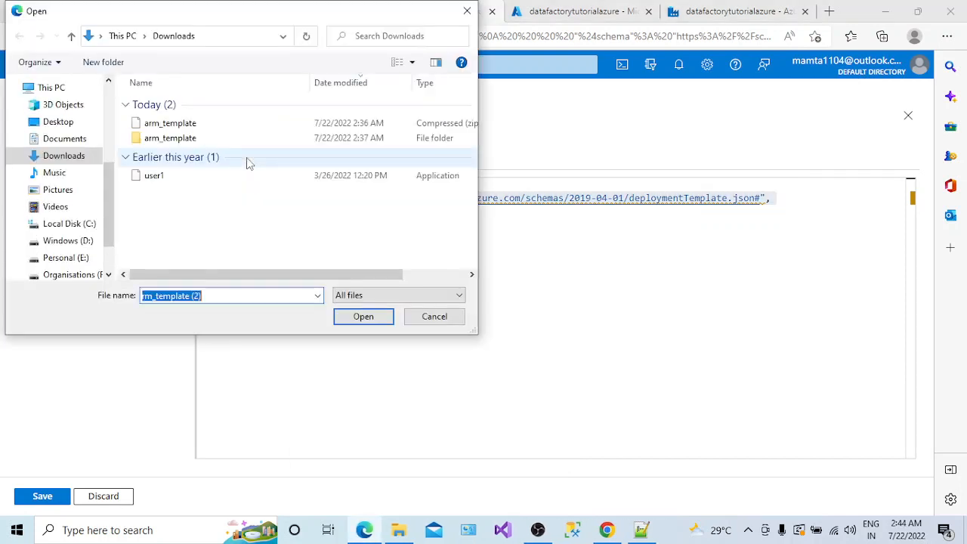
double_click(172, 138)
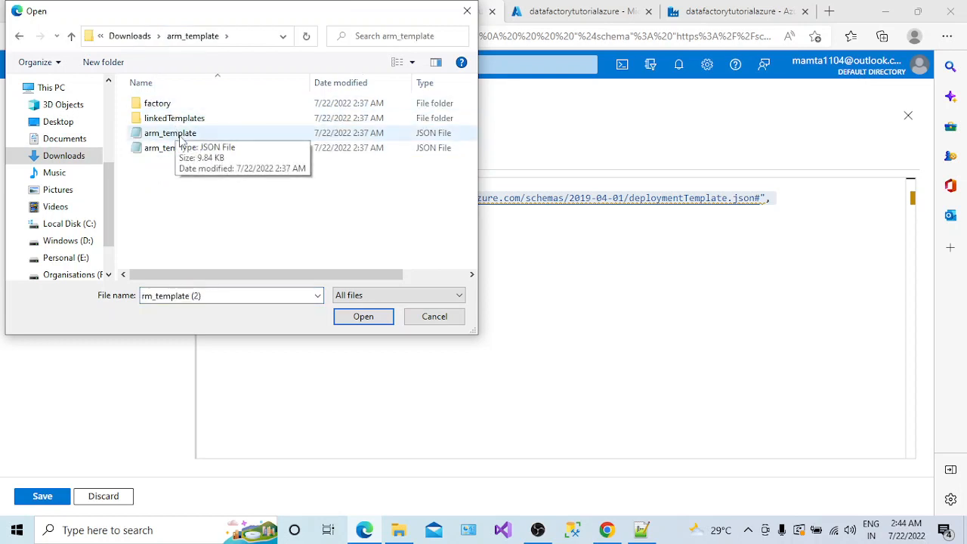
left_click(182, 139)
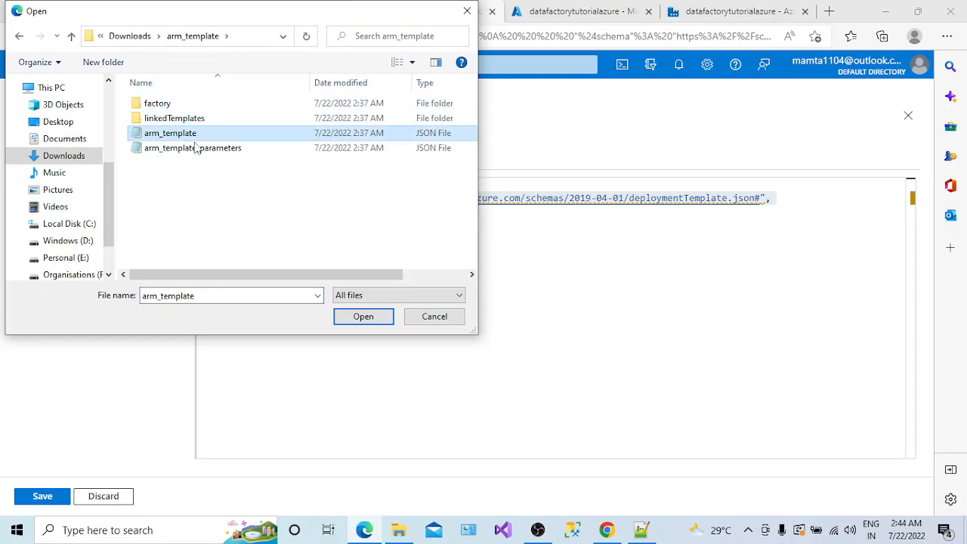
left_click(365, 323)
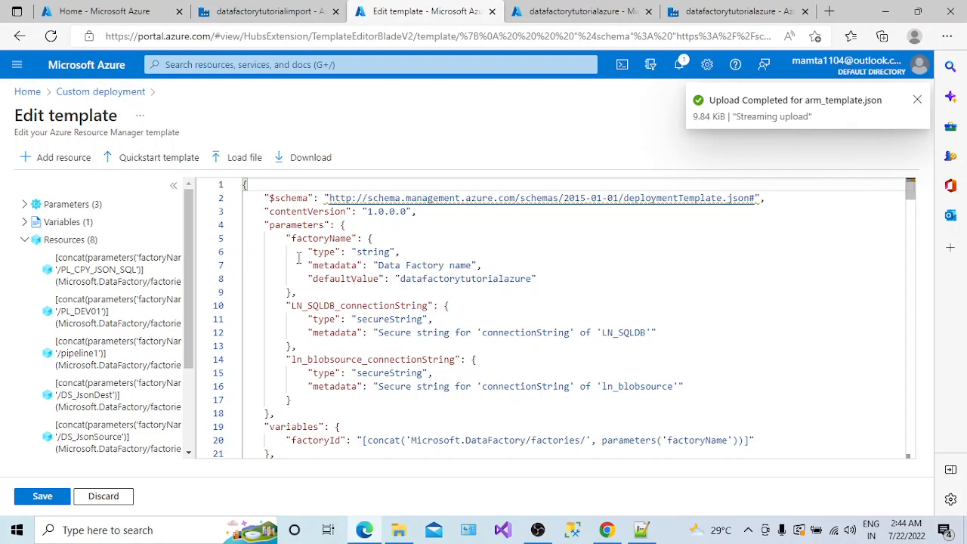
- Inspect the PL_CPY_JSON_SQL and PL_DEV01 pipeline definitions, widening the resource list to read names
scroll(187, 297, "down", 1)
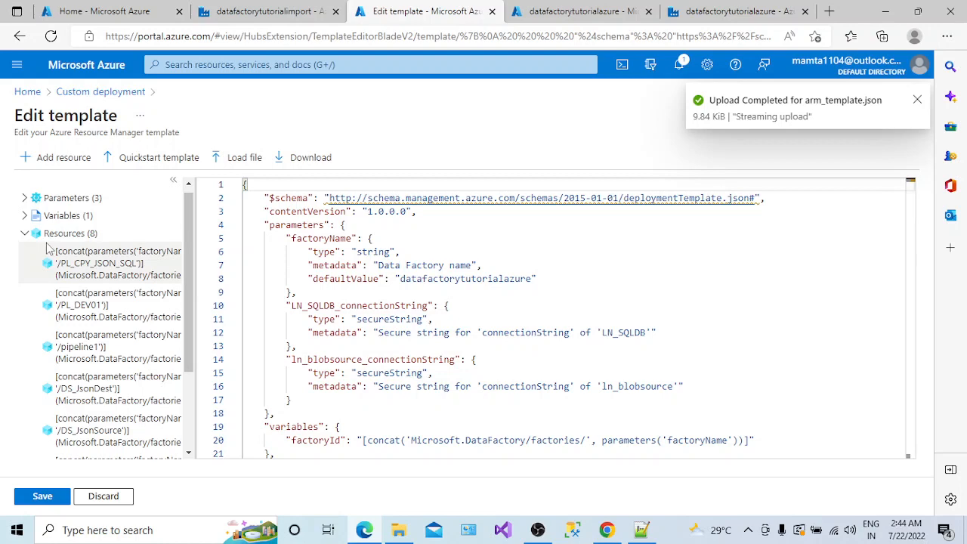
left_click(89, 268)
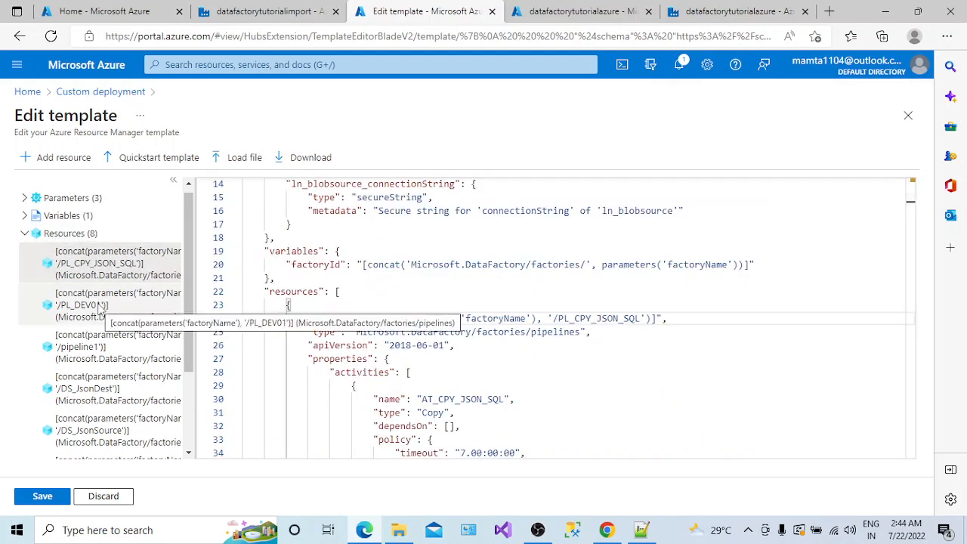
left_click(102, 306)
left_click(113, 273)
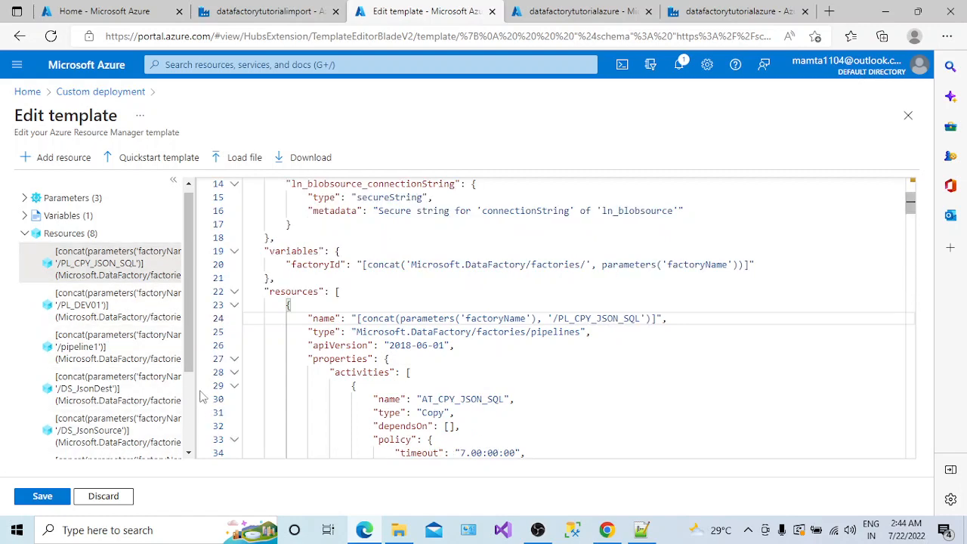
left_click_drag(189, 394, 305, 392)
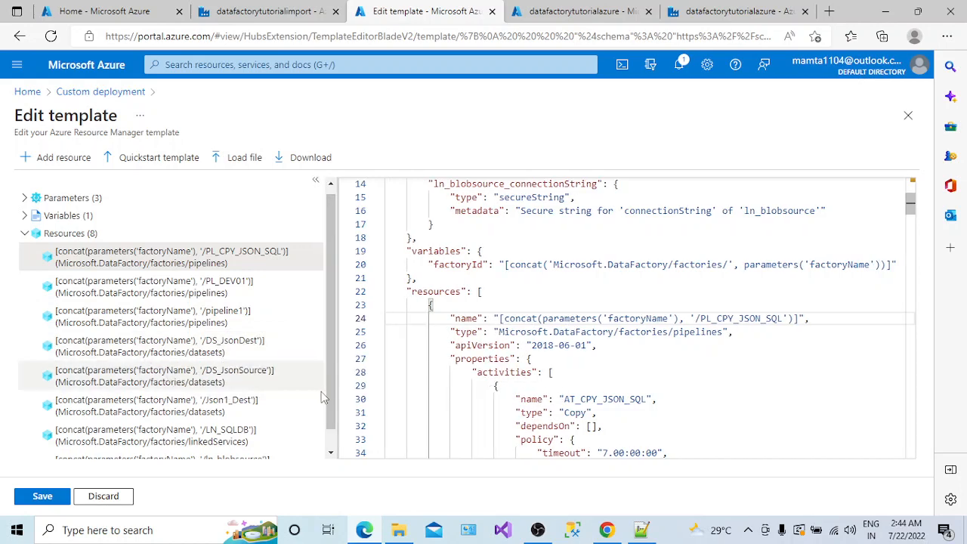
scroll(330, 423, "down", 1)
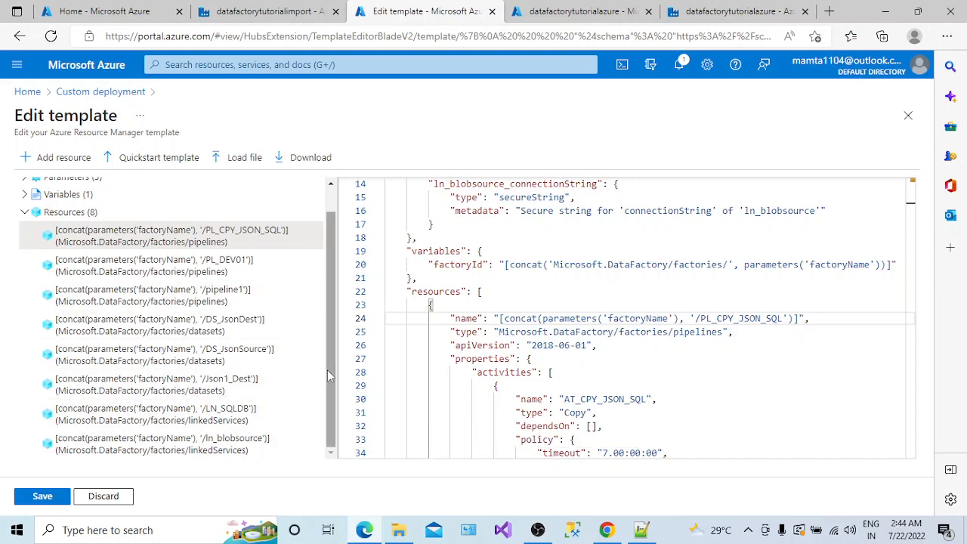
scroll(327, 370, "up", 1)
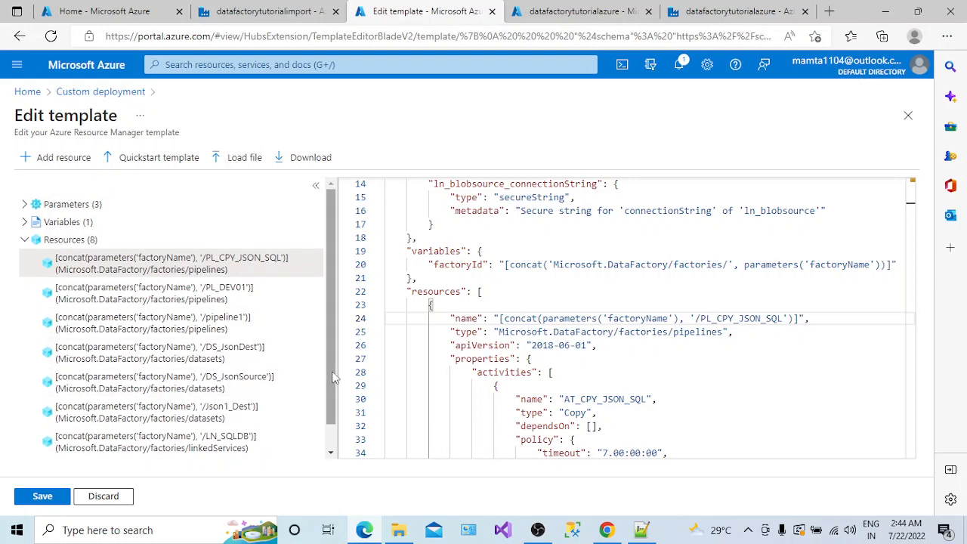
left_click(339, 375)
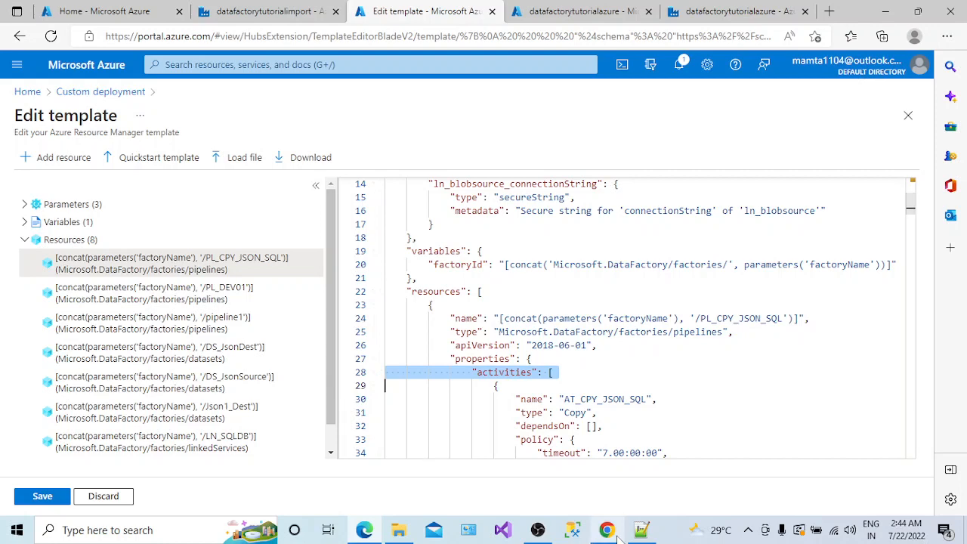
- Check the exported factory summary in the Notepad++ notes, narrow the resource list, and save the template
left_click(640, 529)
left_click_drag(121, 170, 43, 113)
left_click(53, 125)
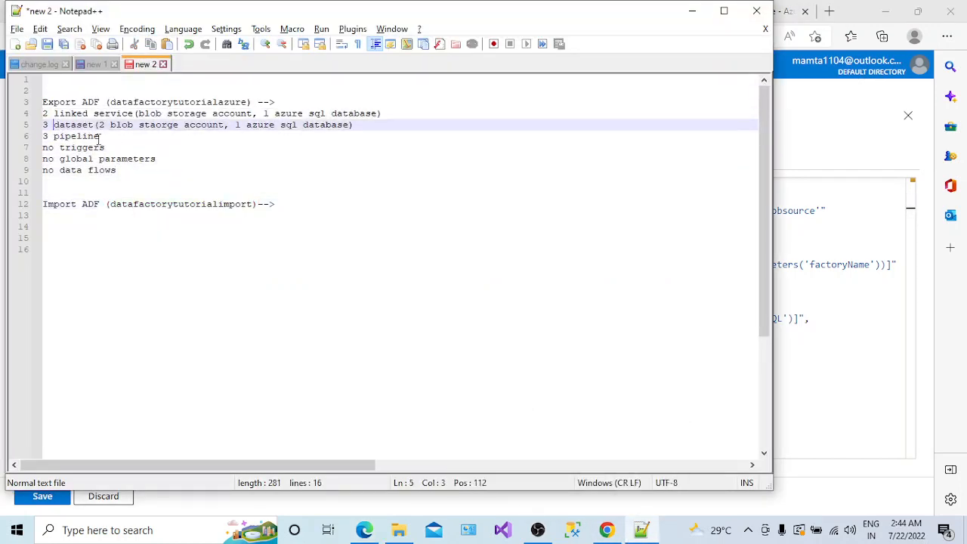
left_click(691, 10)
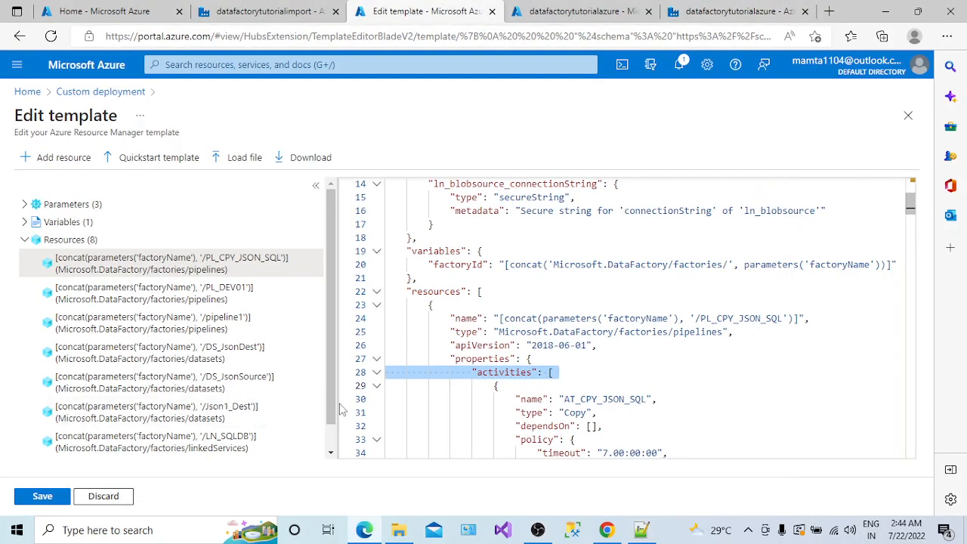
left_click_drag(338, 402, 253, 408)
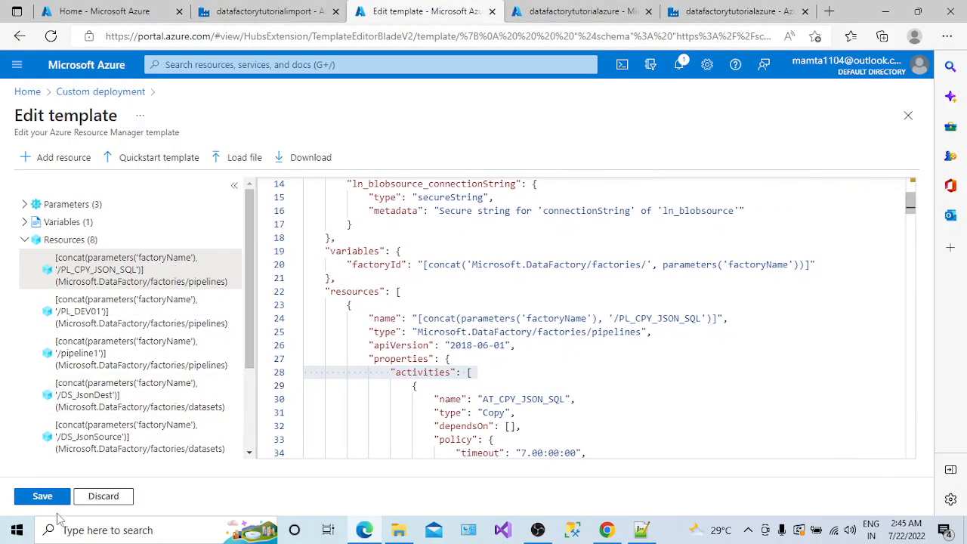
left_click(43, 498)
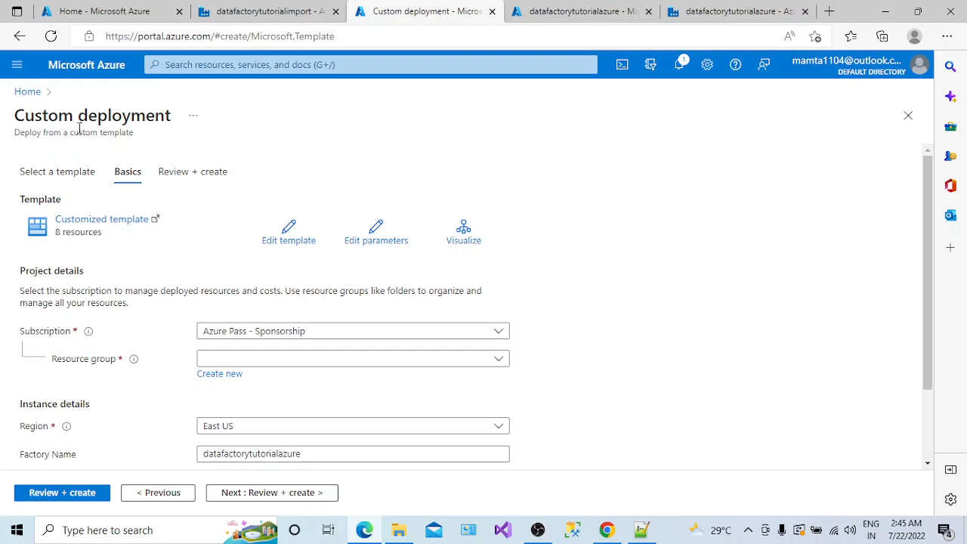
- Pick resourcegp from the Resource group list and scroll down the Basics form
left_click(271, 360)
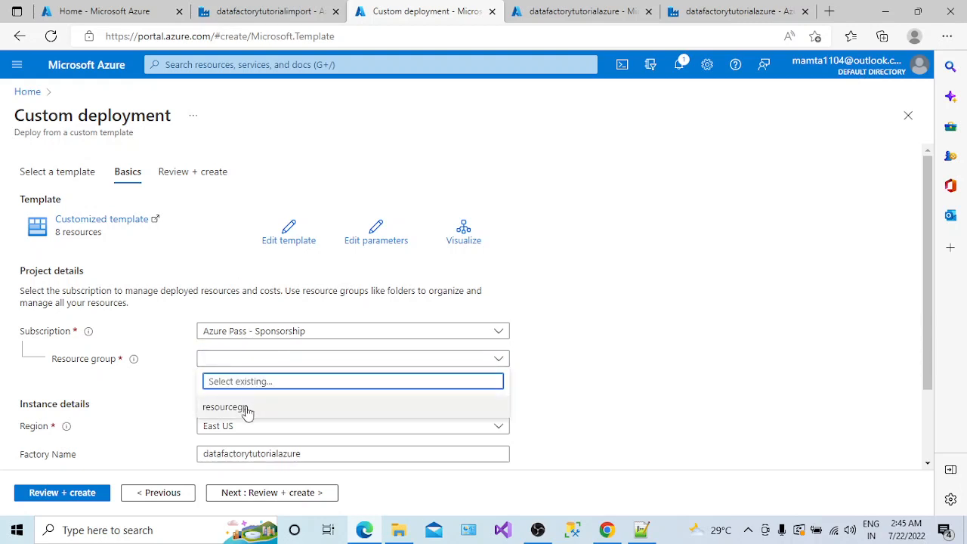
left_click(253, 401)
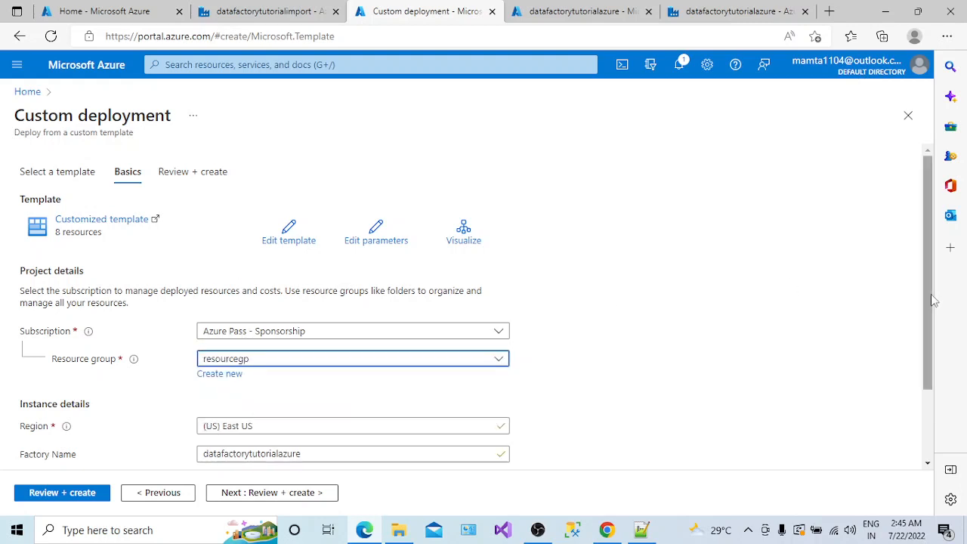
scroll(926, 299, "down", 1)
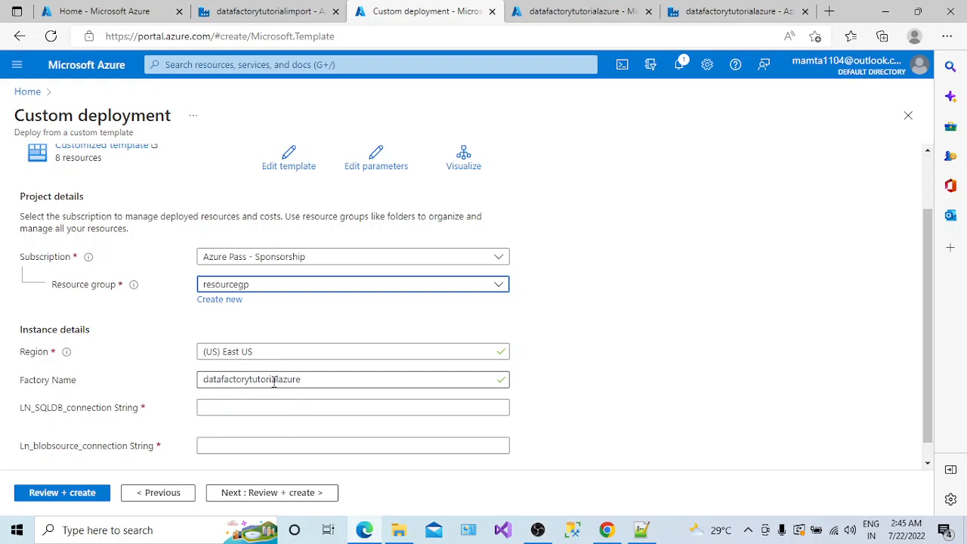
- Copy the factory name datafactorytutorialimport from its data factory page
left_click(273, 14)
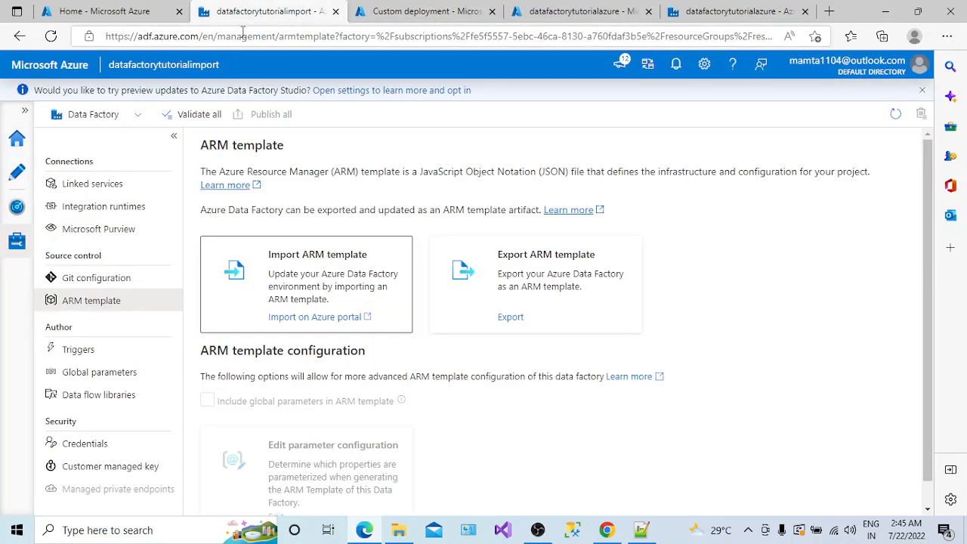
left_click(386, 14)
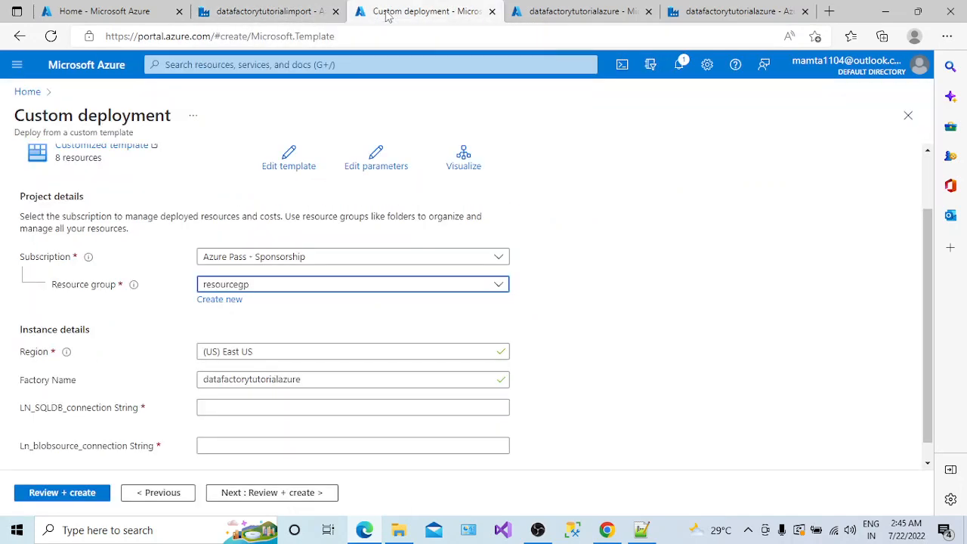
left_click(287, 13)
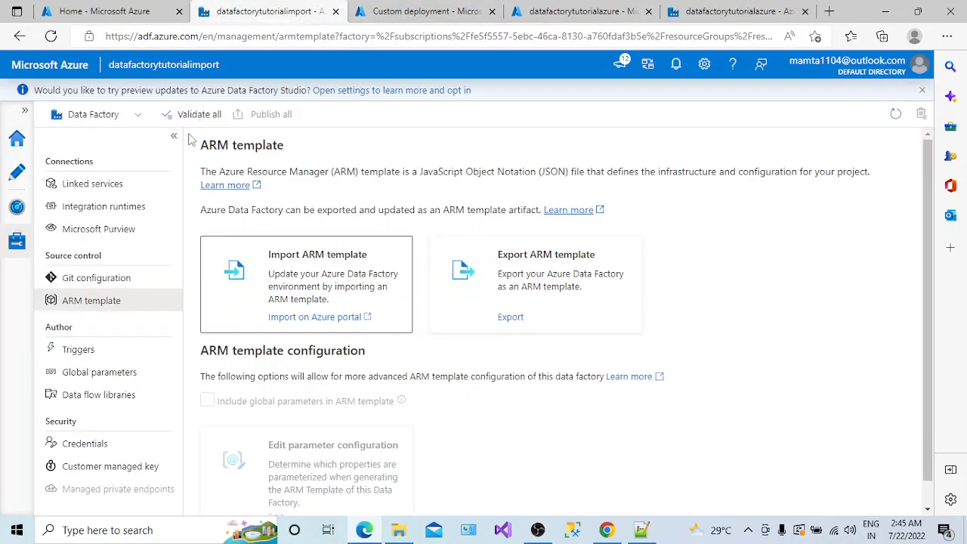
left_click(17, 139)
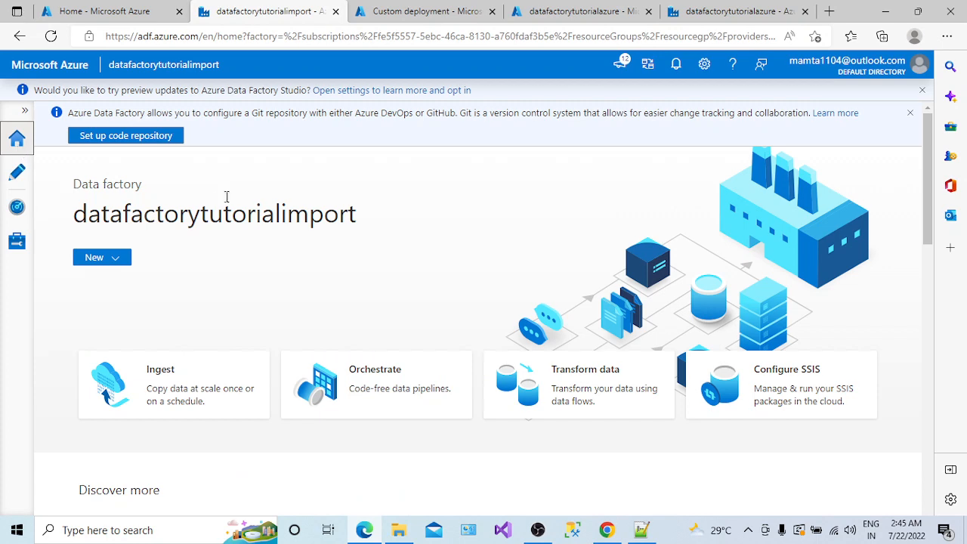
left_click_drag(360, 229, 78, 221)
key("ctrl+c")
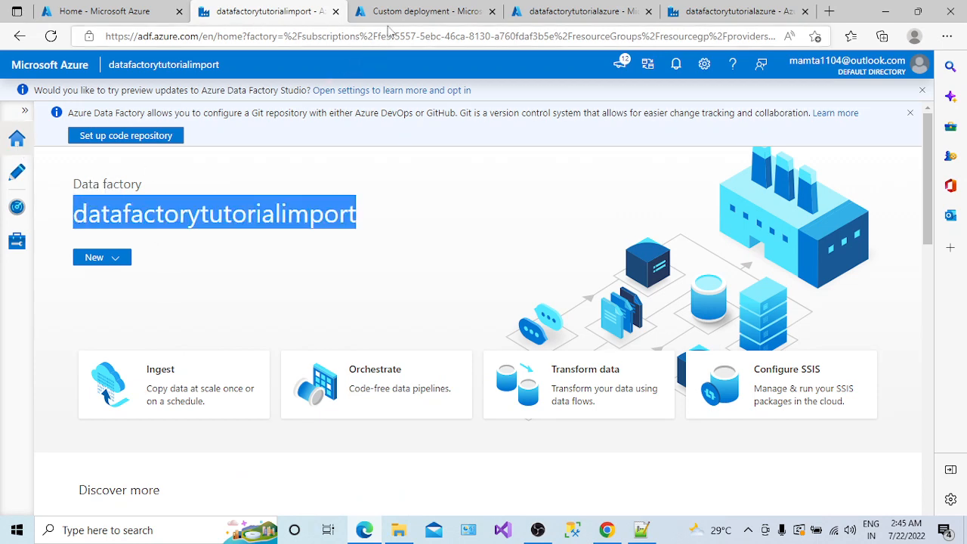
- Replace the Factory Name with datafactorytutorialimport and move into the LN_SQLDB connection string field
left_click(391, 14)
left_click_drag(305, 383, 199, 380)
key("ctrl+v")
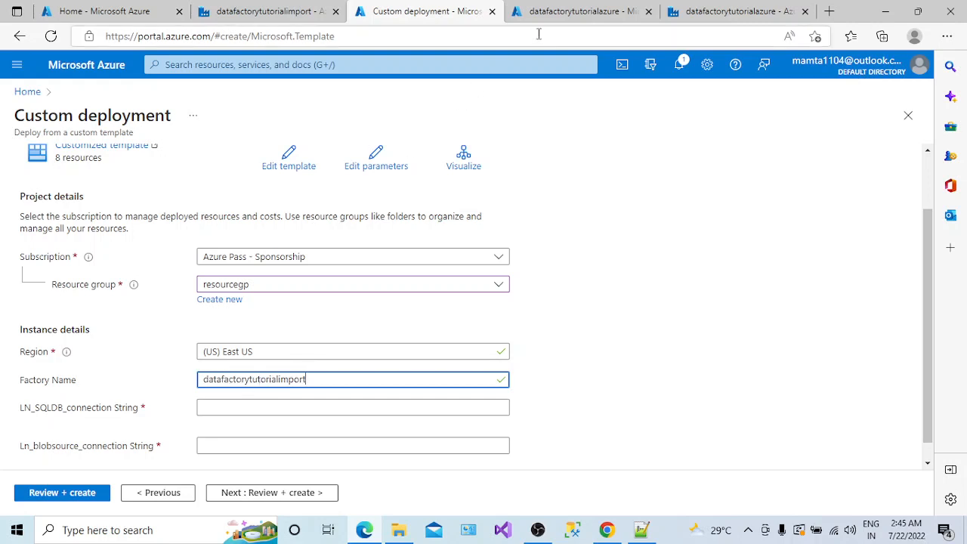
left_click_drag(322, 377, 209, 383)
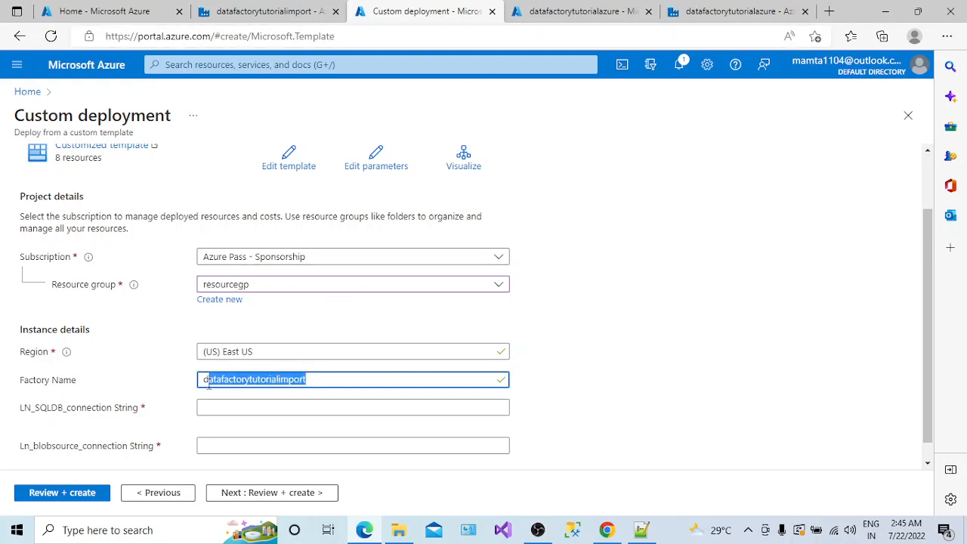
left_click(342, 420)
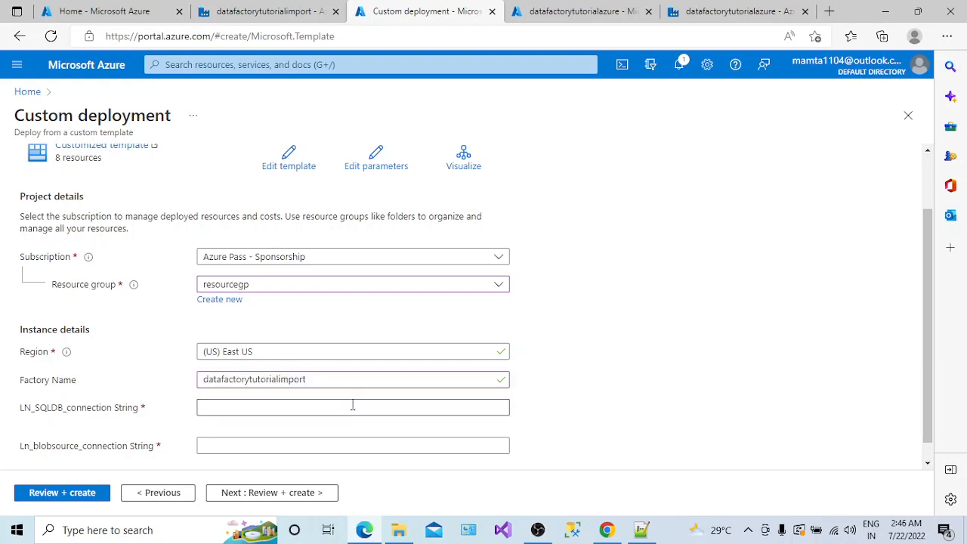
scroll(895, 382, "down", 1)
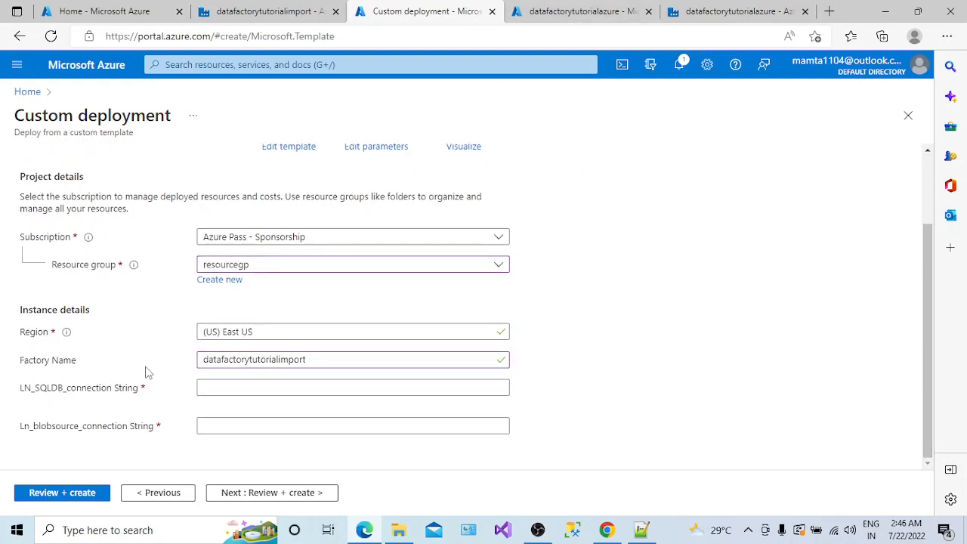
left_click_drag(113, 387, 143, 391)
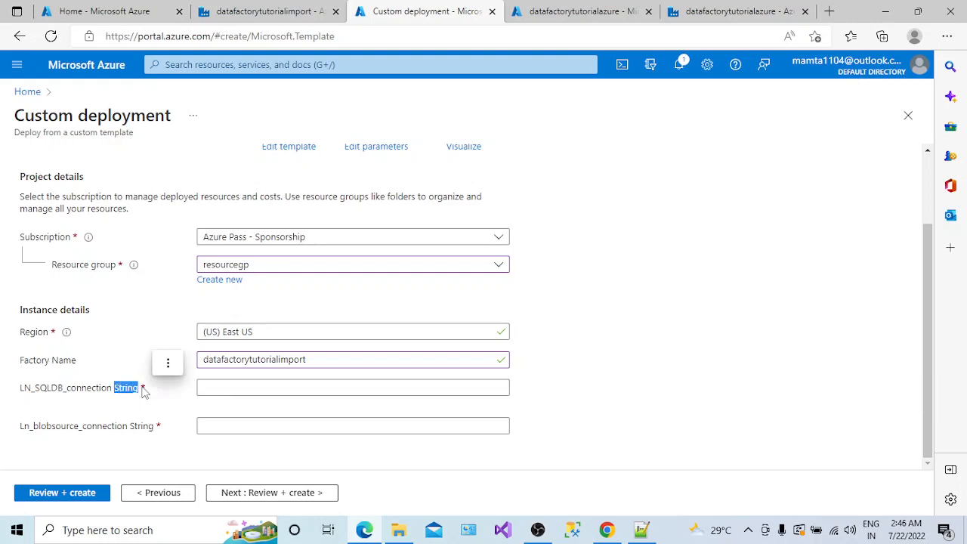
left_click(230, 386)
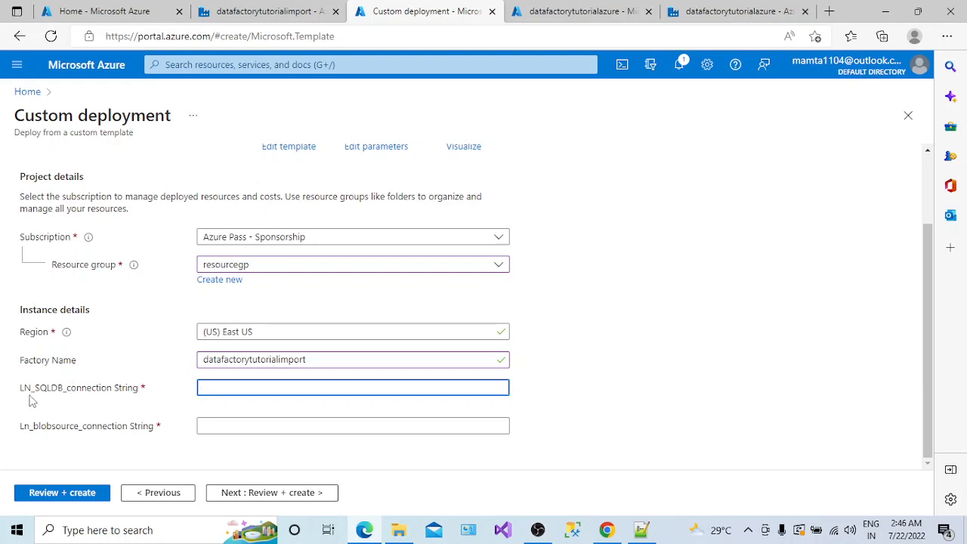
- Copy azuredemodatabase's ADO.NET connection string from its Connection strings page
left_click(106, 11)
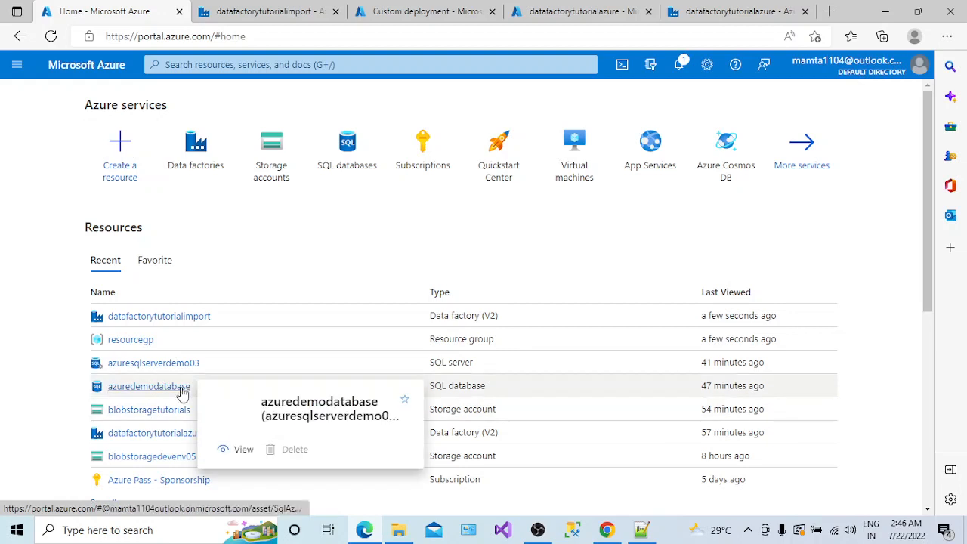
left_click(181, 389)
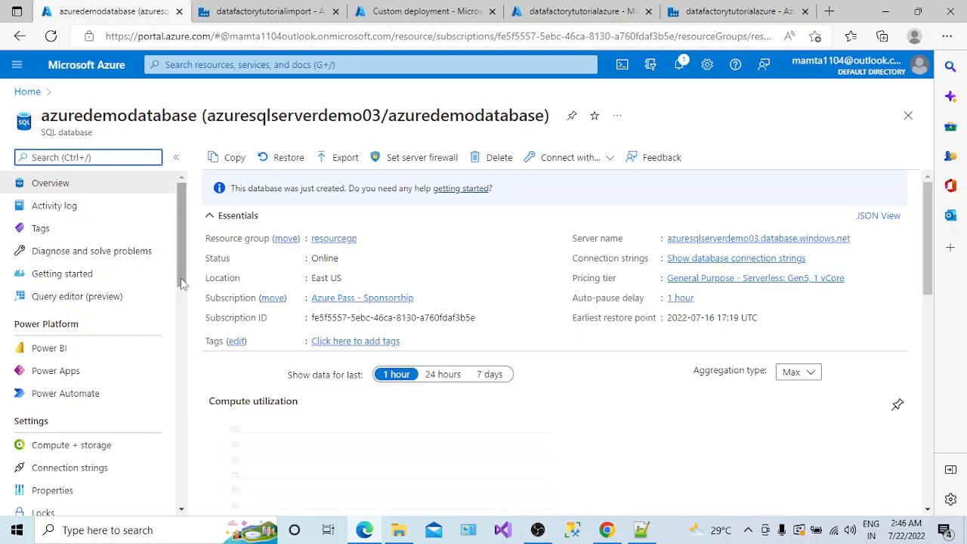
left_click_drag(181, 284, 187, 379)
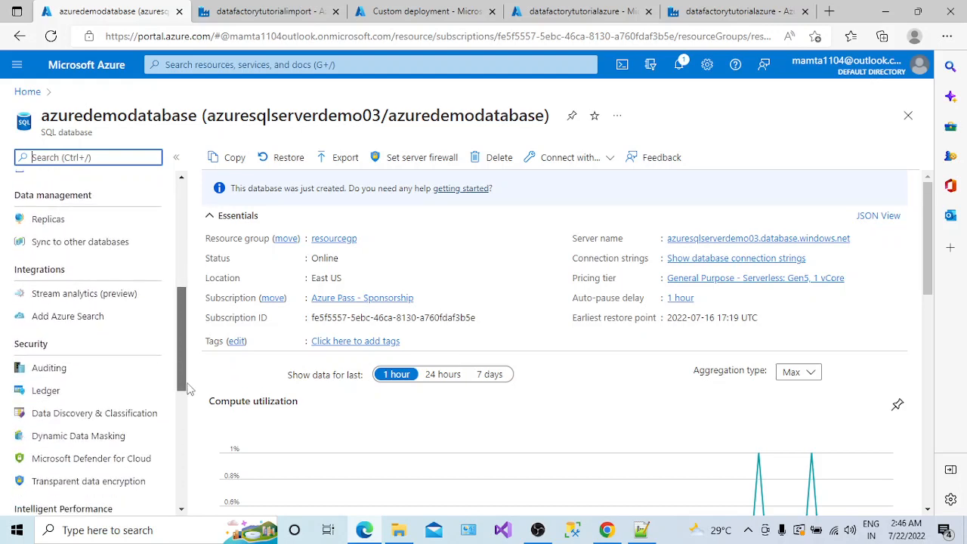
left_click_drag(189, 387, 189, 338)
left_click(105, 274)
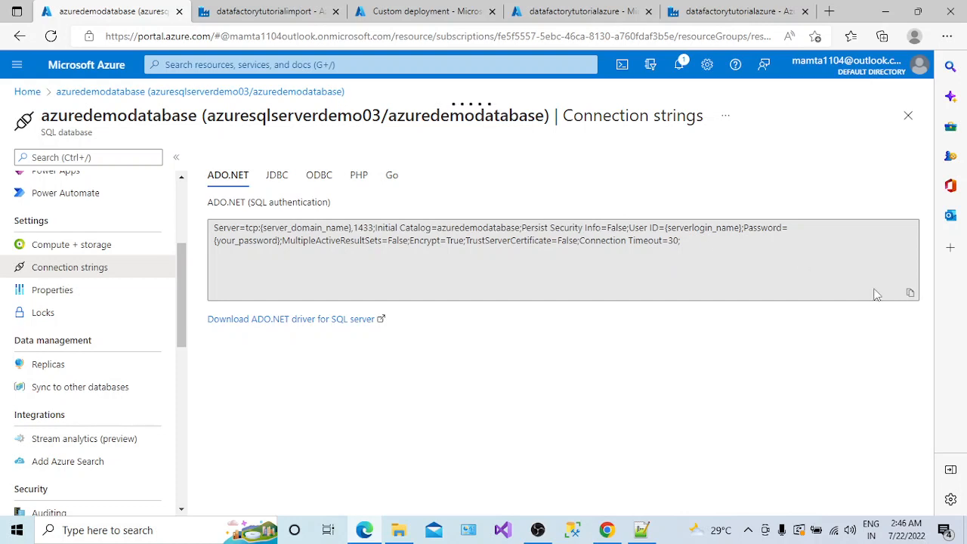
left_click(910, 293)
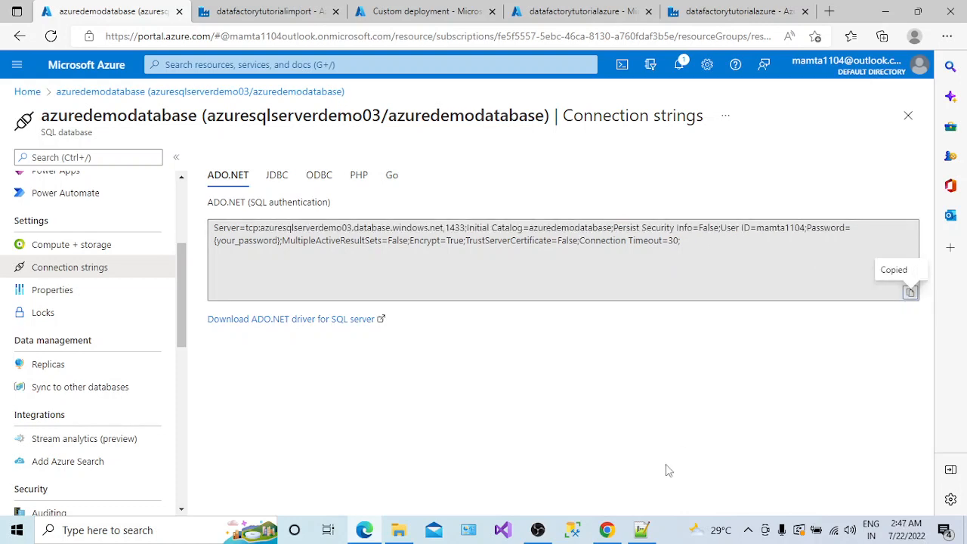
triple_click(778, 228)
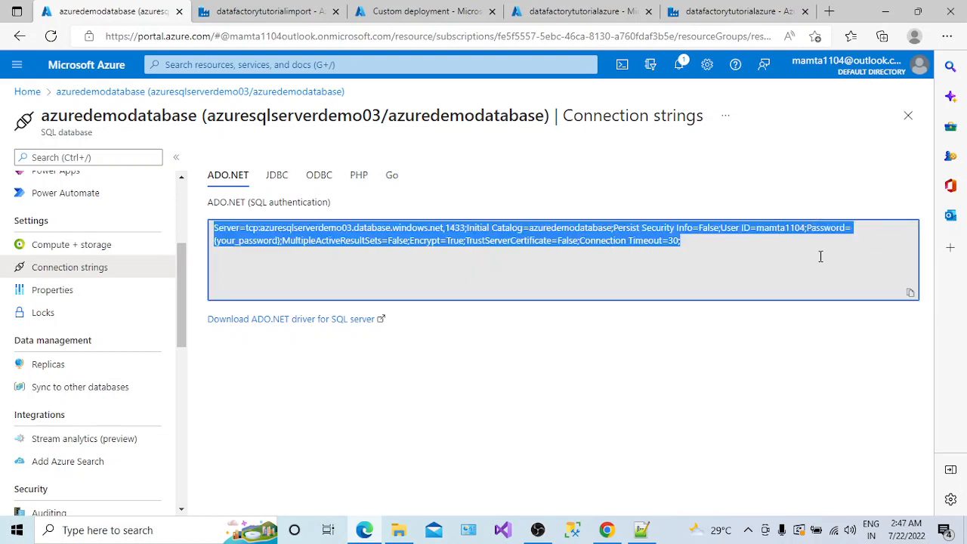
left_click(909, 292)
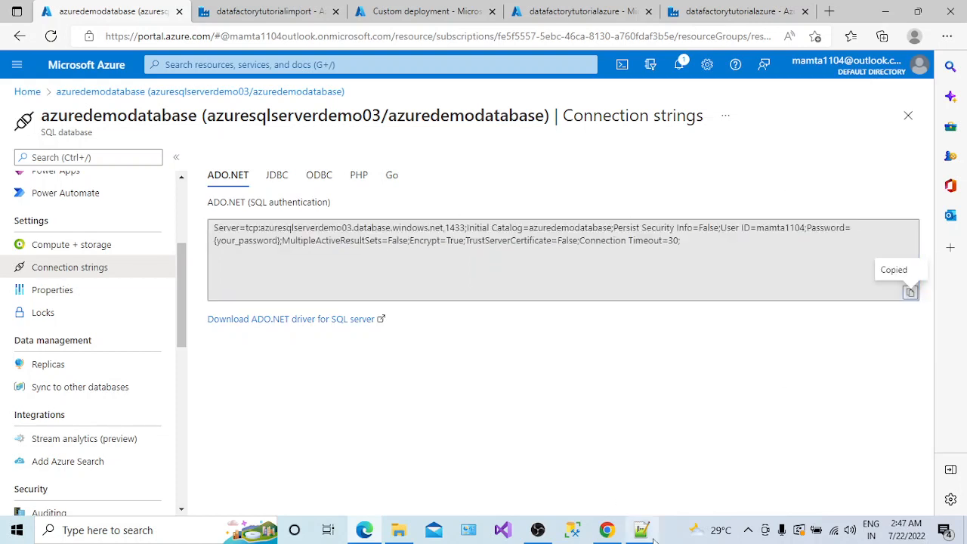
key("alt+Tab")
- Stage the SQL connection string in the Notepad++ notes, then paste it into LN_SQLDB_connection String
left_click(316, 203)
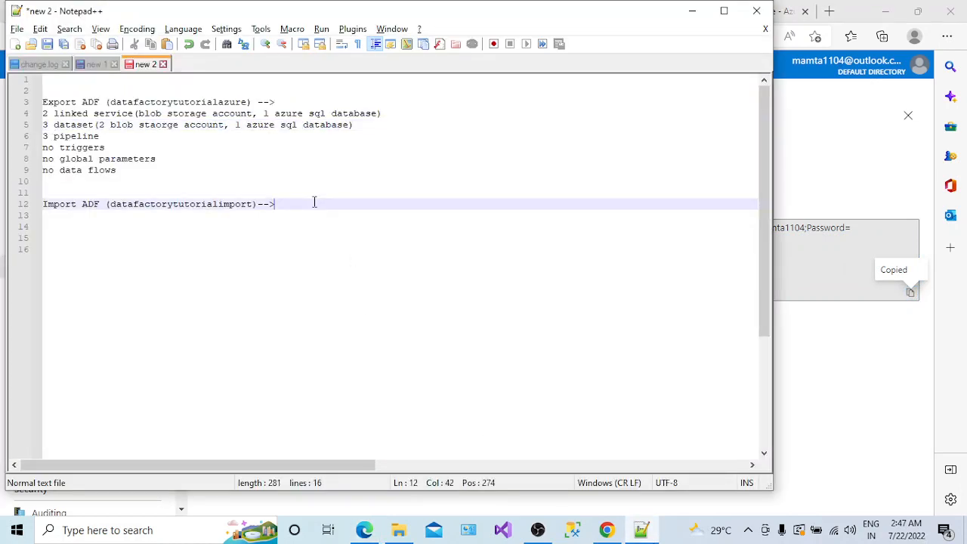
key("Return")
key("Return")
key("Return")
key("ctrl+v")
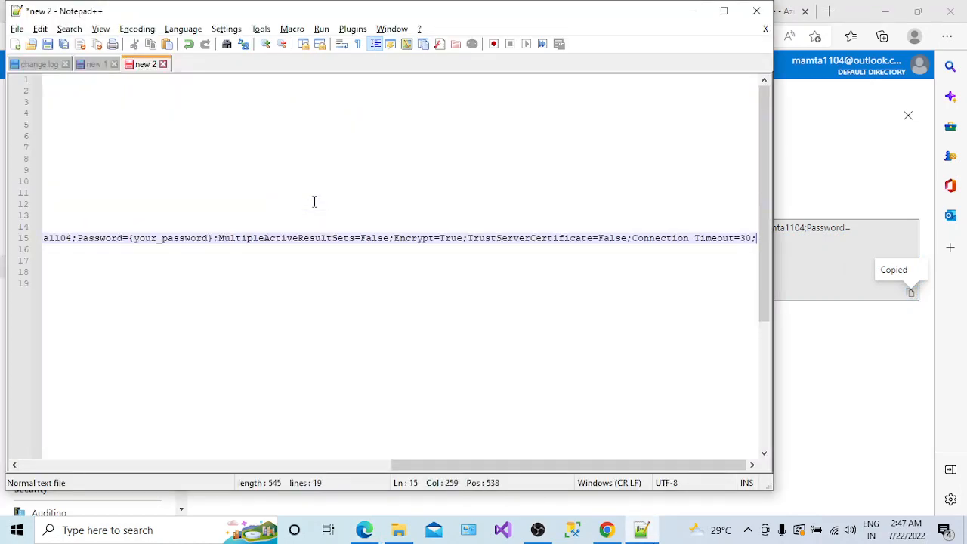
left_click_drag(405, 463, 302, 465)
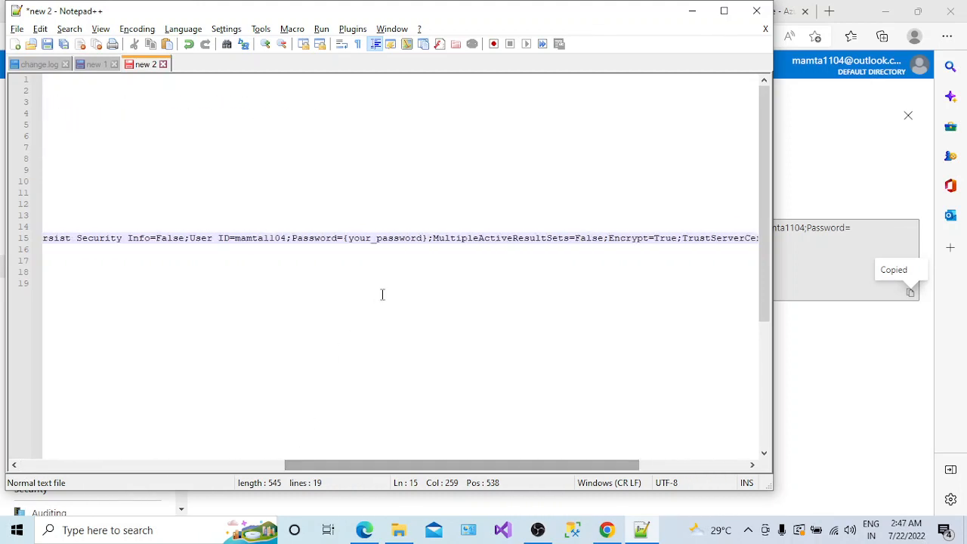
left_click_drag(426, 239, 352, 241)
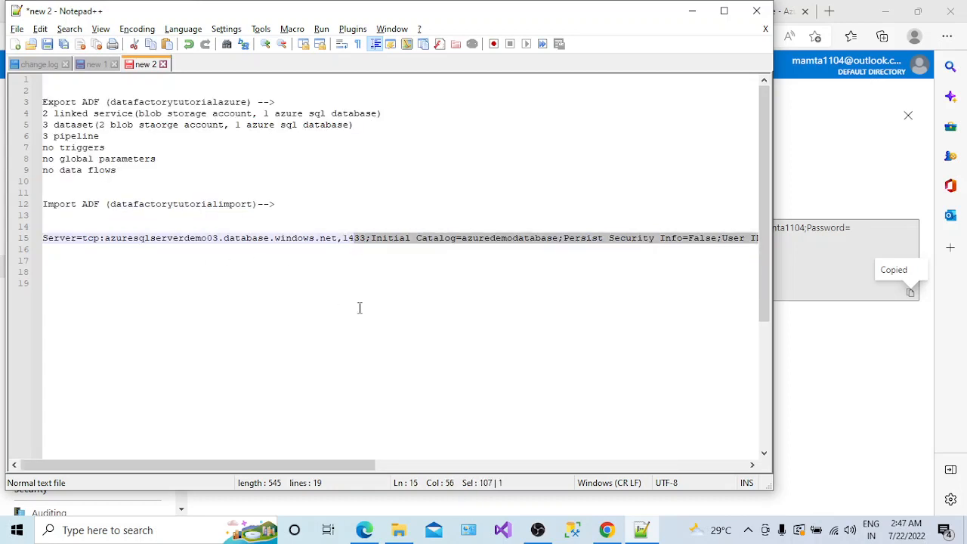
left_click(351, 522)
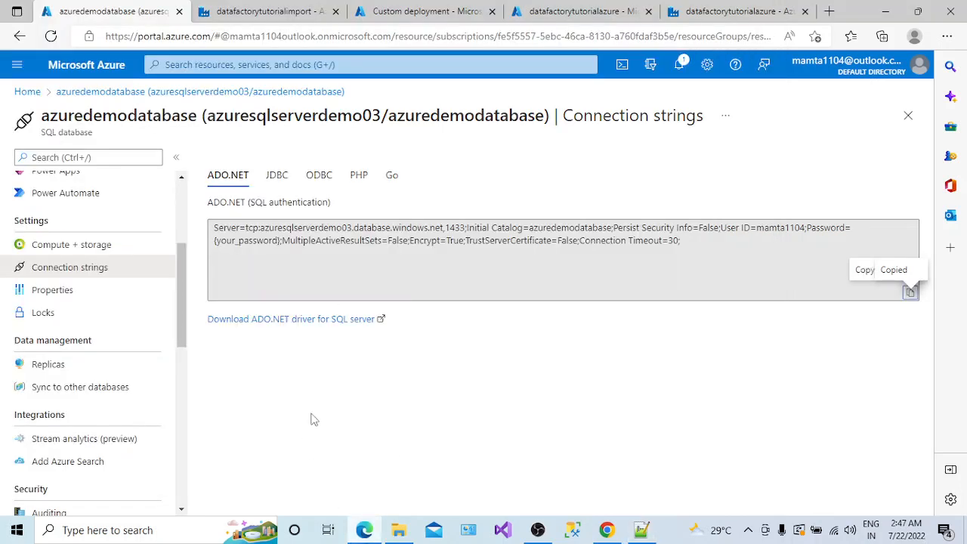
left_click(388, 18)
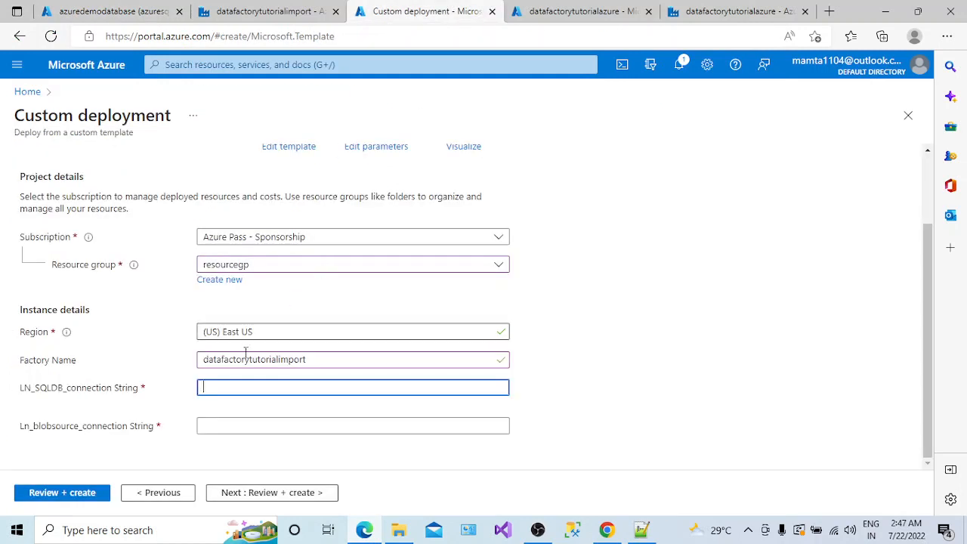
left_click(746, 531)
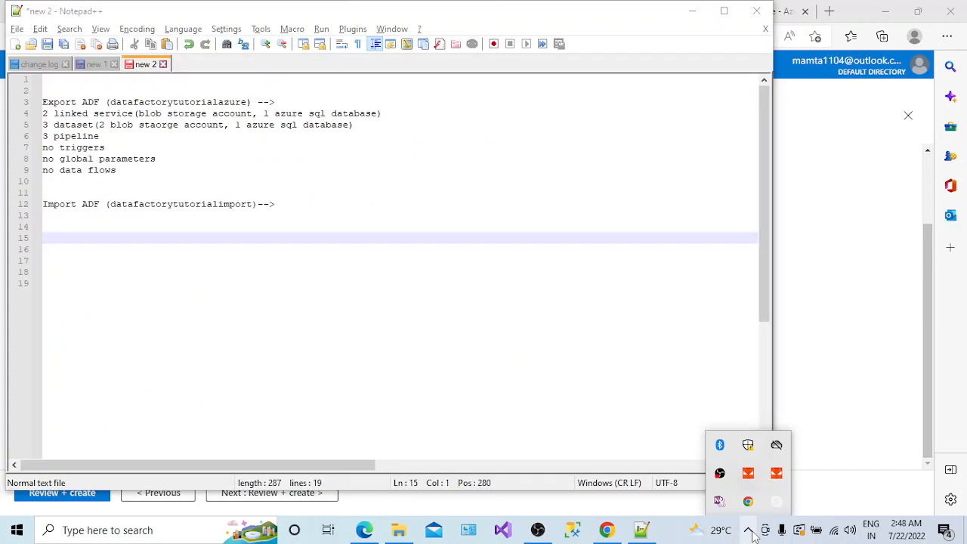
left_click(467, 246)
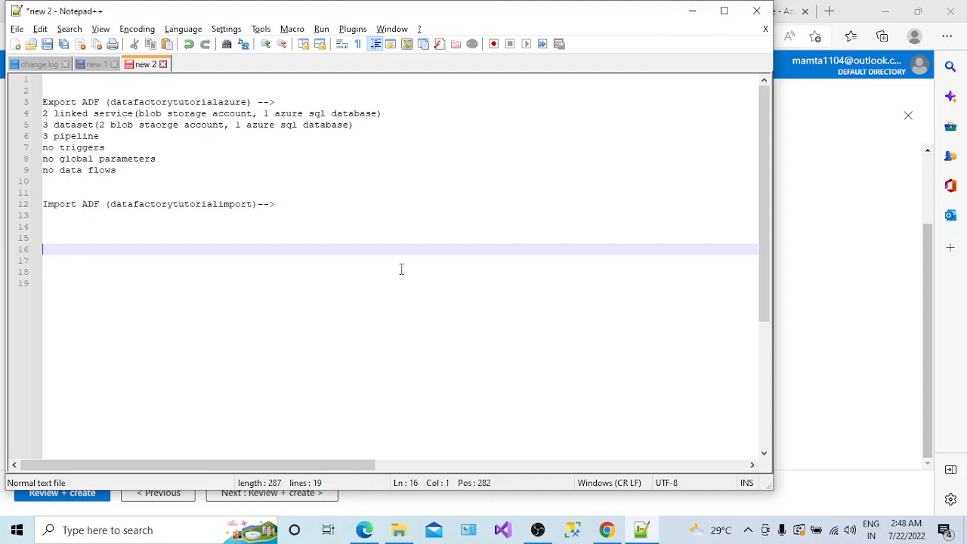
left_click(691, 11)
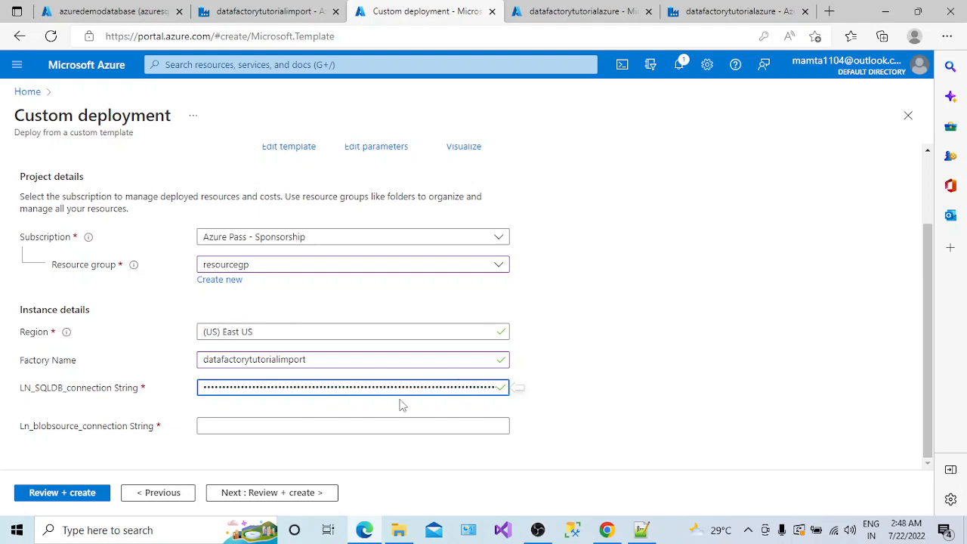
- Reveal key1 under blobstoragetutorials' Access keys, then return to the Custom deployment form
left_click(358, 428)
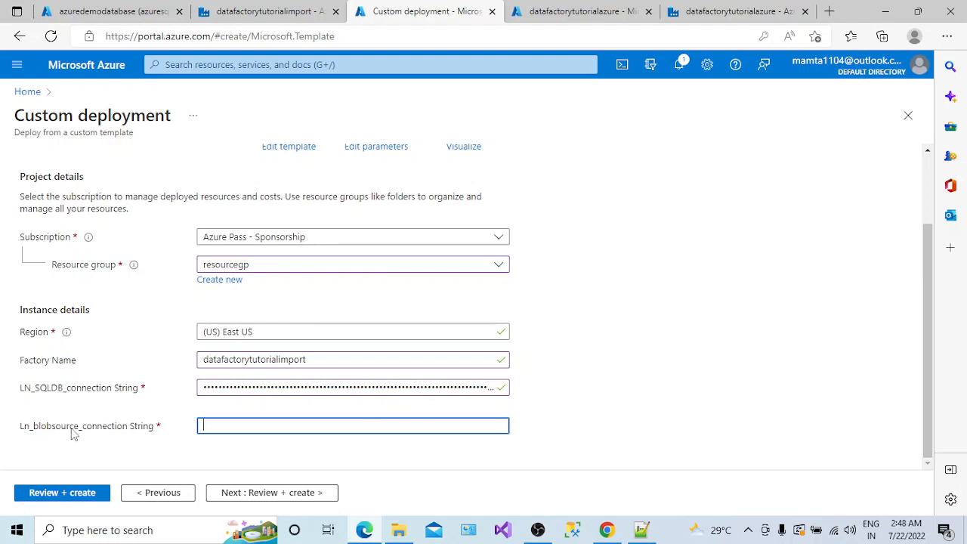
left_click(121, 14)
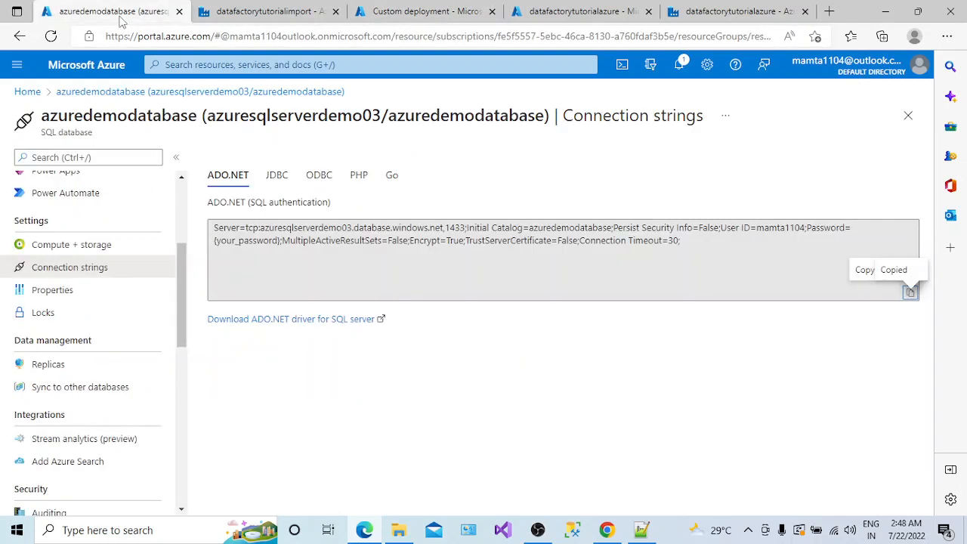
left_click(33, 92)
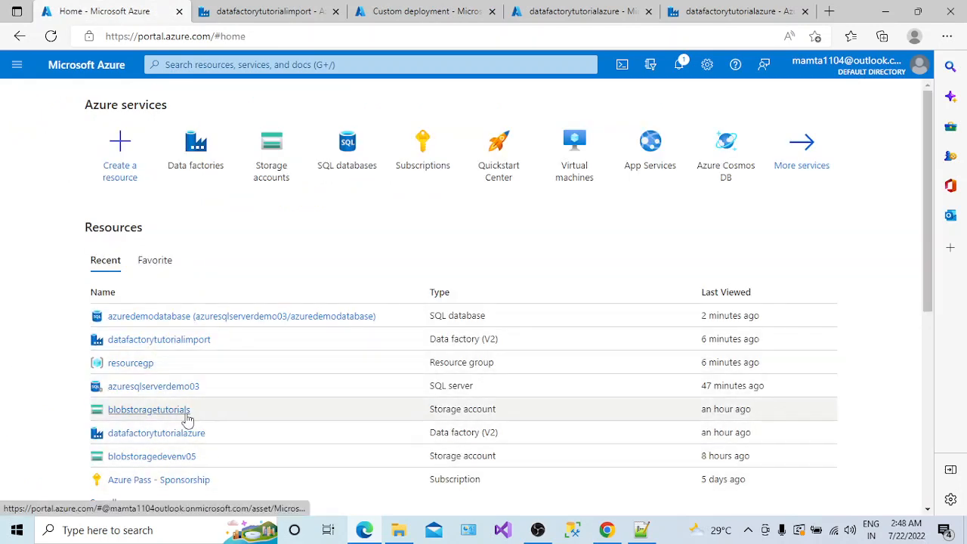
mouse_move(171, 418)
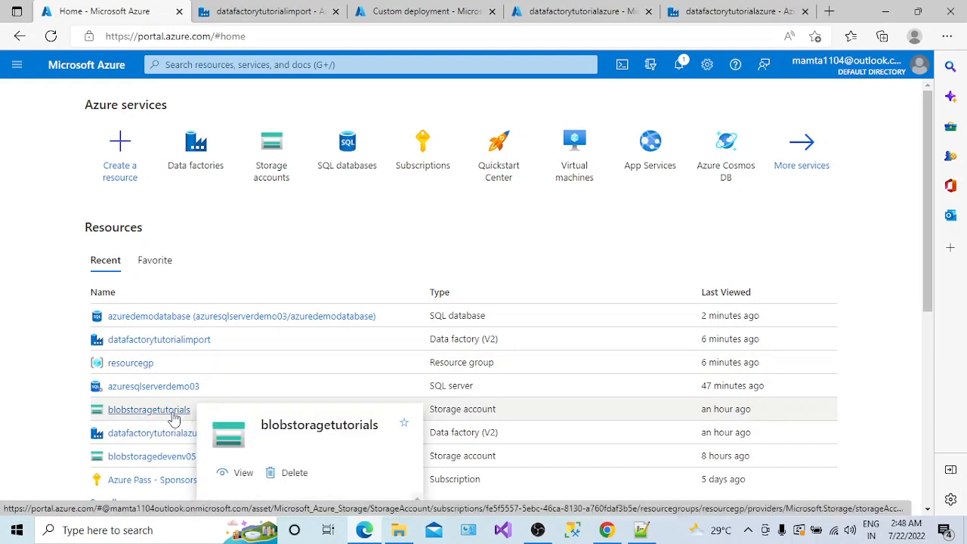
left_click(174, 411)
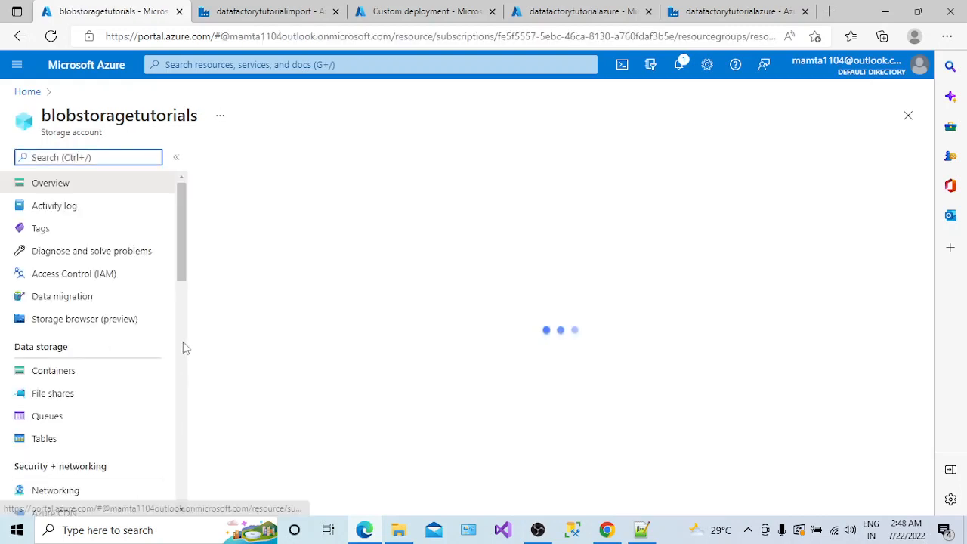
left_click_drag(178, 242, 180, 309)
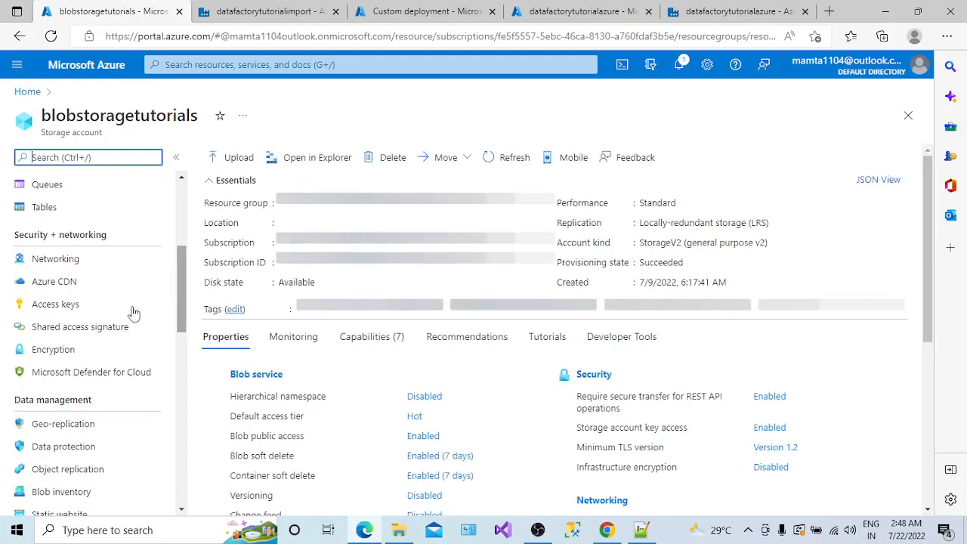
left_click(85, 304)
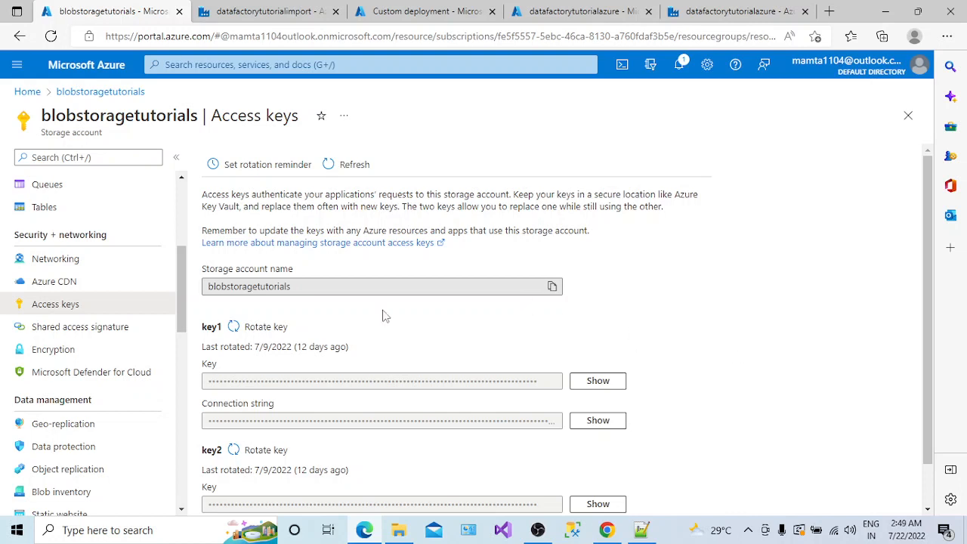
scroll(181, 307, "down", 1)
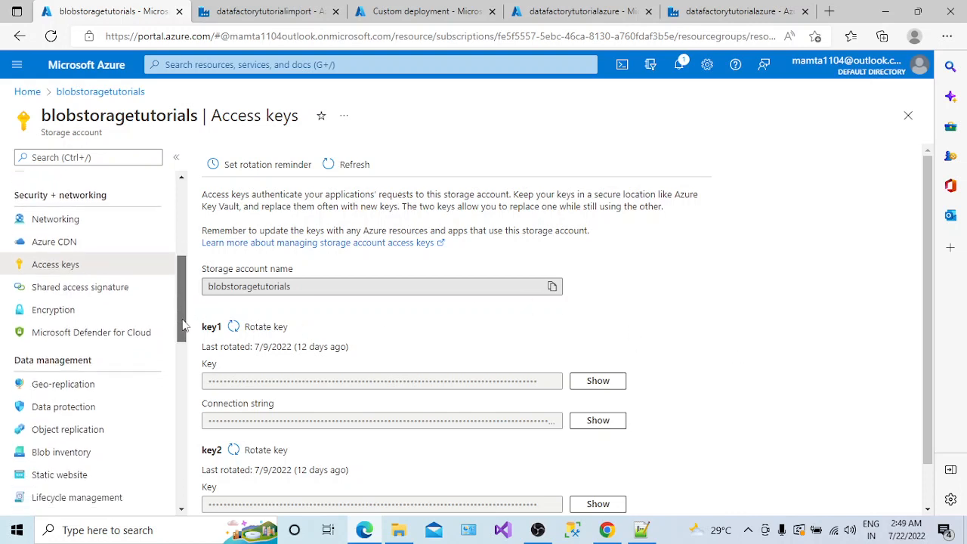
left_click(598, 382)
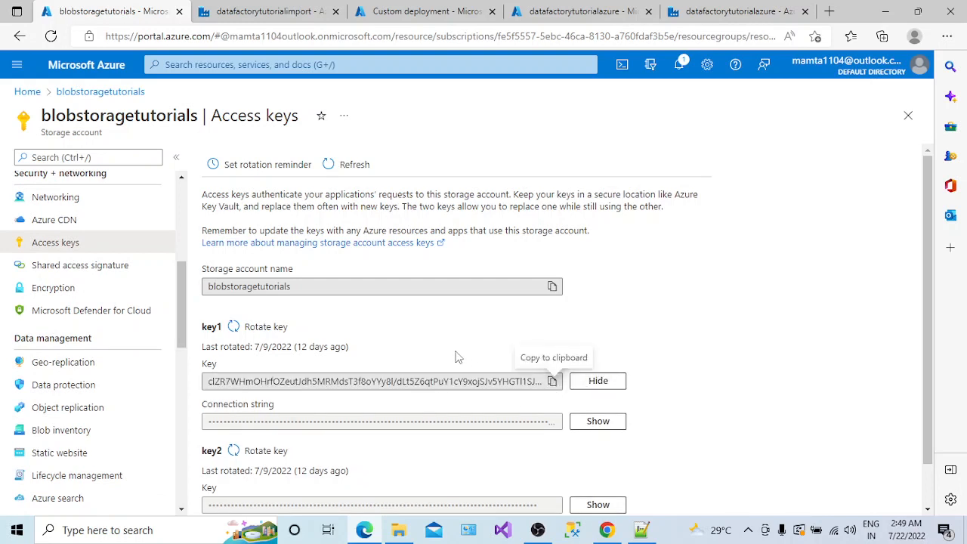
left_click(414, 11)
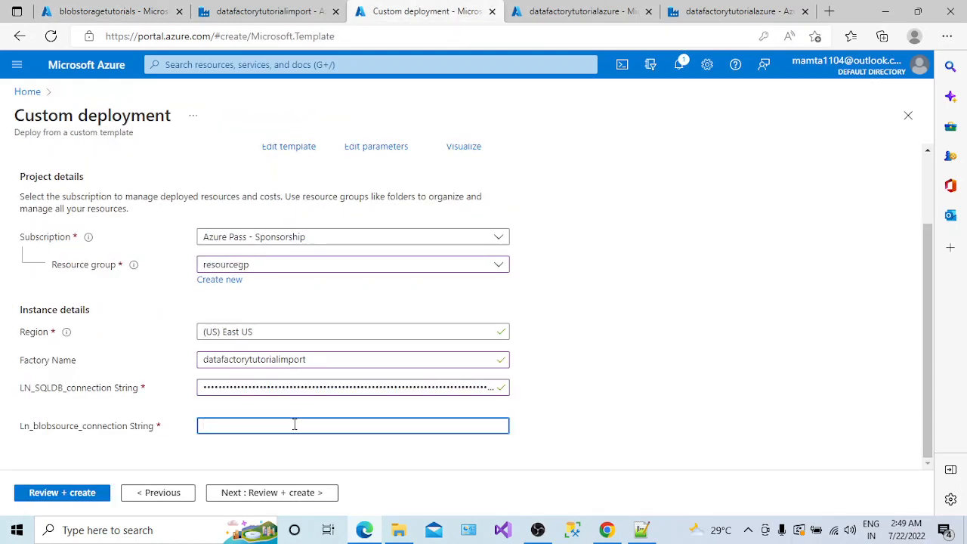
- Paste the storage credential into Ln_blobsource connection String and proceed to Review + create
key("ctrl+v")
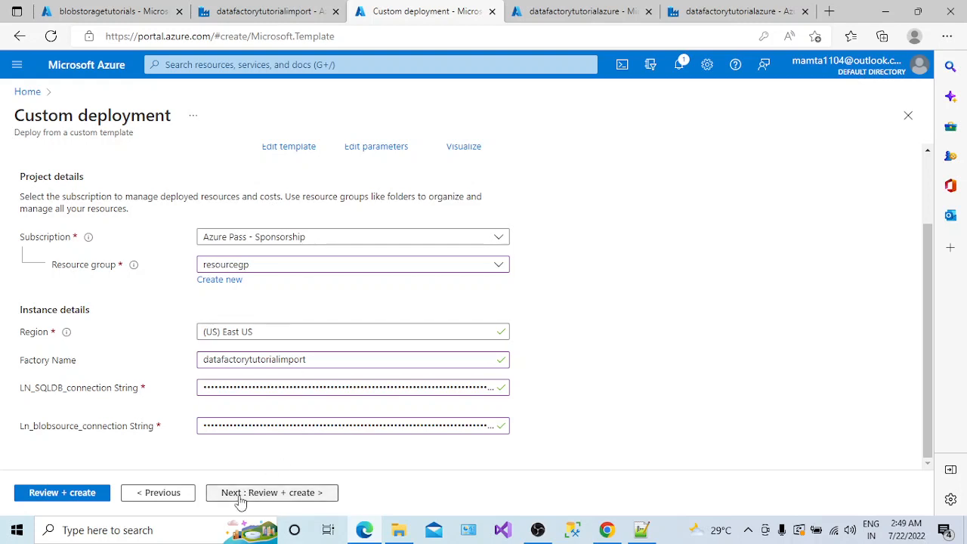
left_click(241, 500)
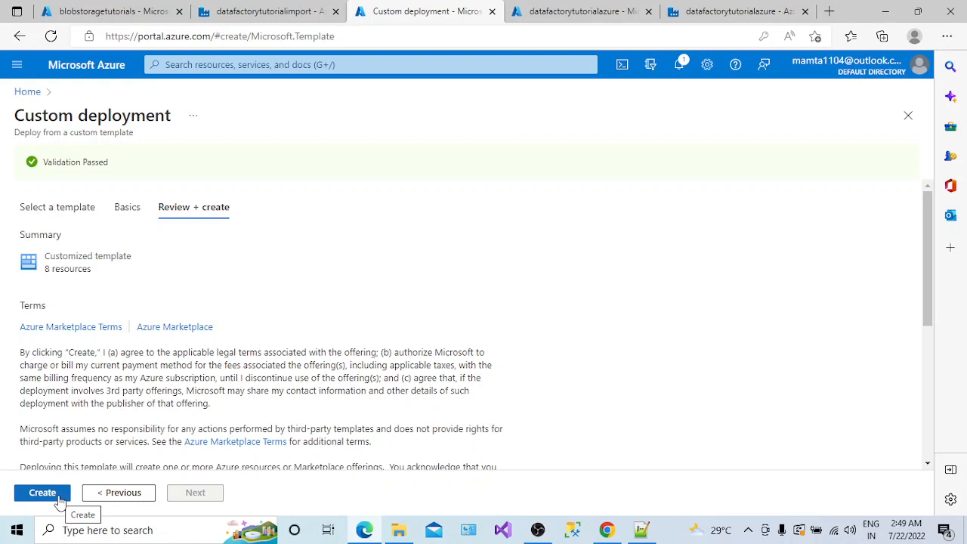
- Deploy the custom template into resourcegp, view the resource group, then close its page
left_click(43, 493)
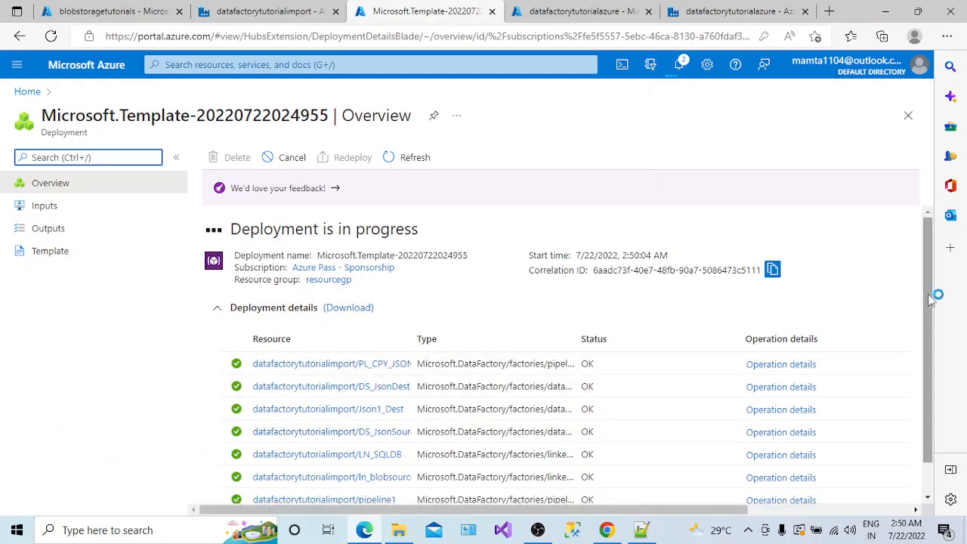
left_click_drag(926, 297, 913, 273)
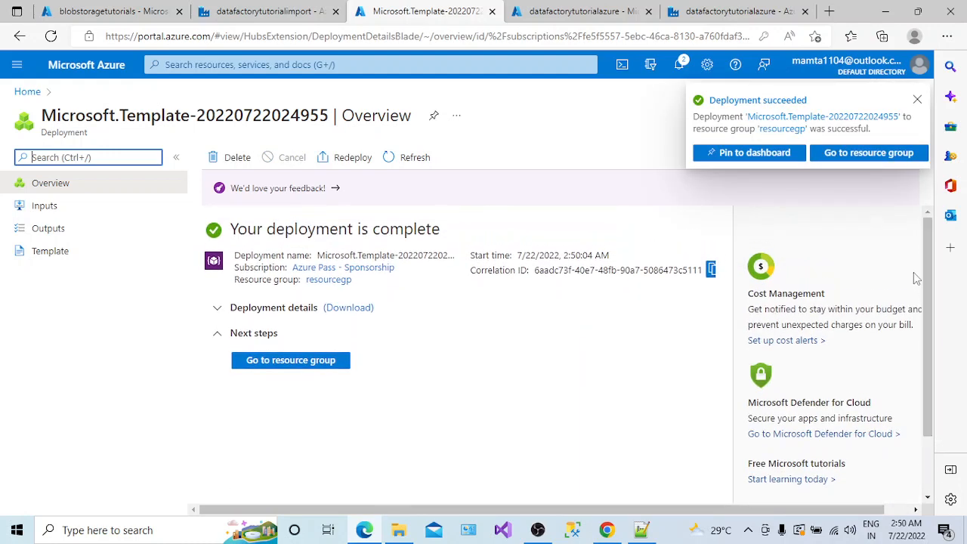
left_click(316, 362)
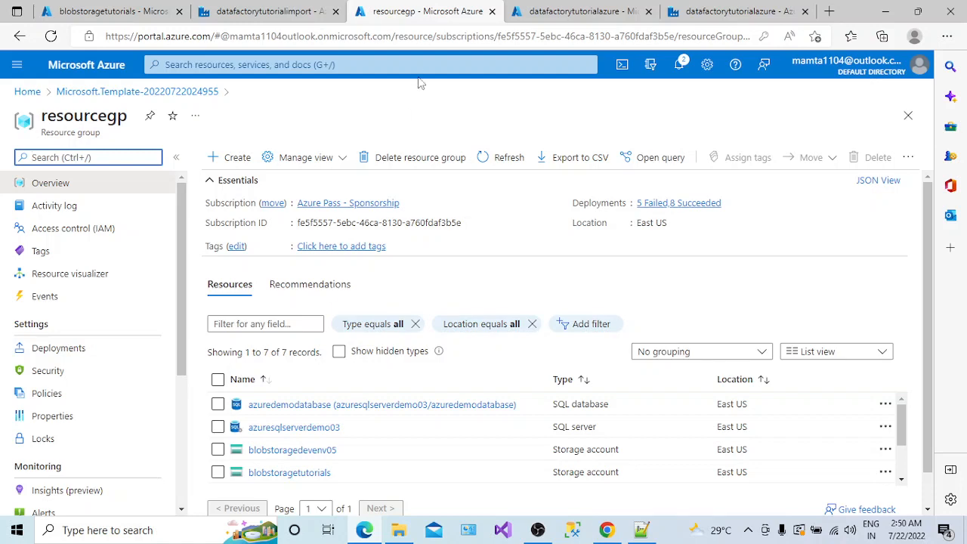
left_click(492, 11)
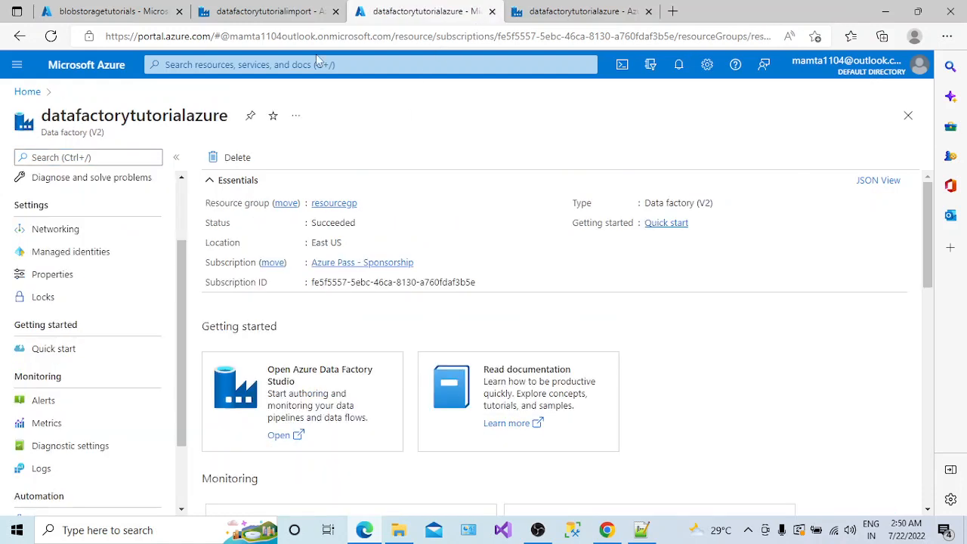
- Reload the datafactorytutorialimport studio, expand its imported pipelines and datasets, and open Linked services
left_click(287, 17)
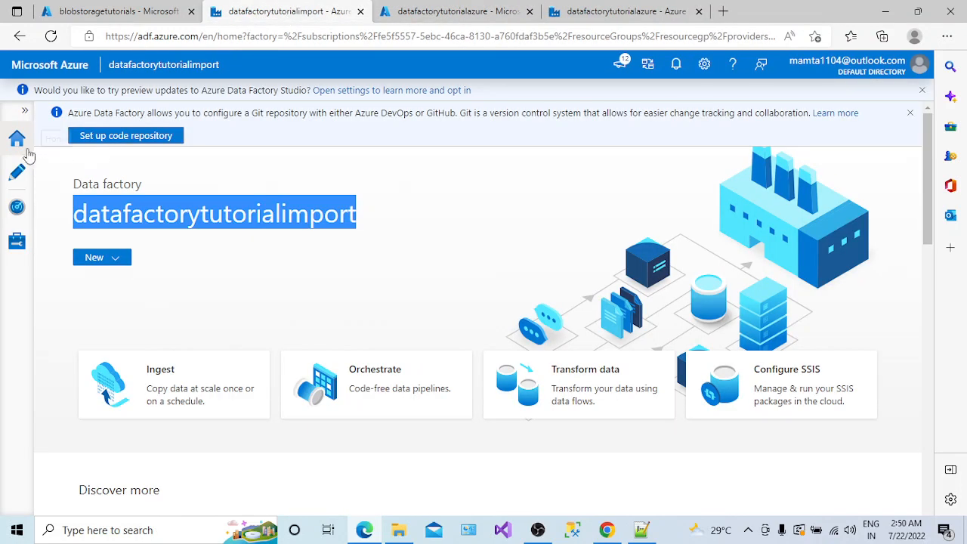
left_click(51, 37)
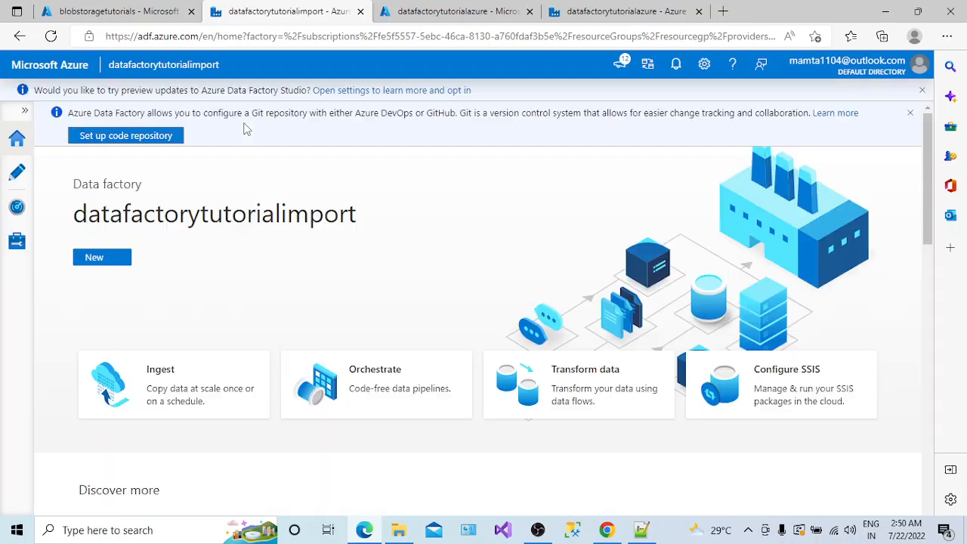
left_click(16, 173)
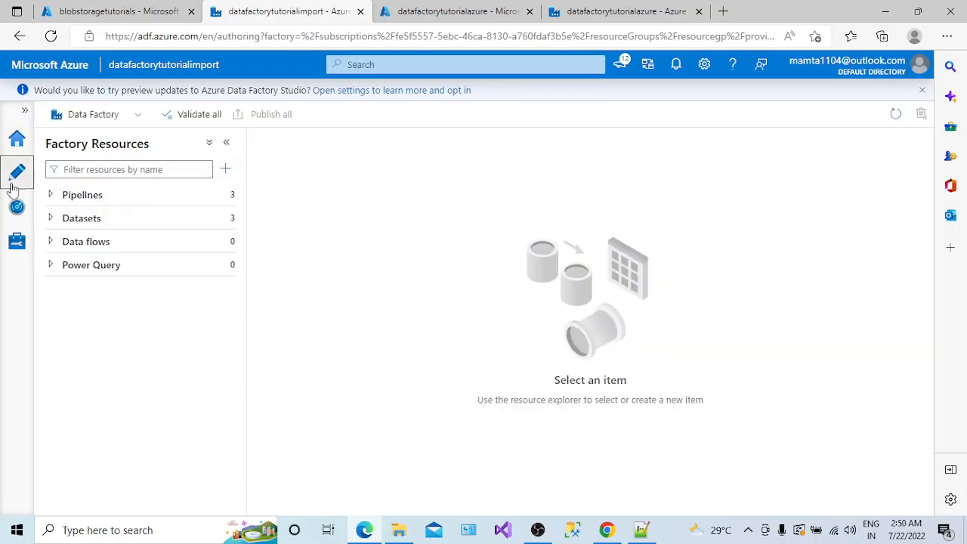
left_click(52, 196)
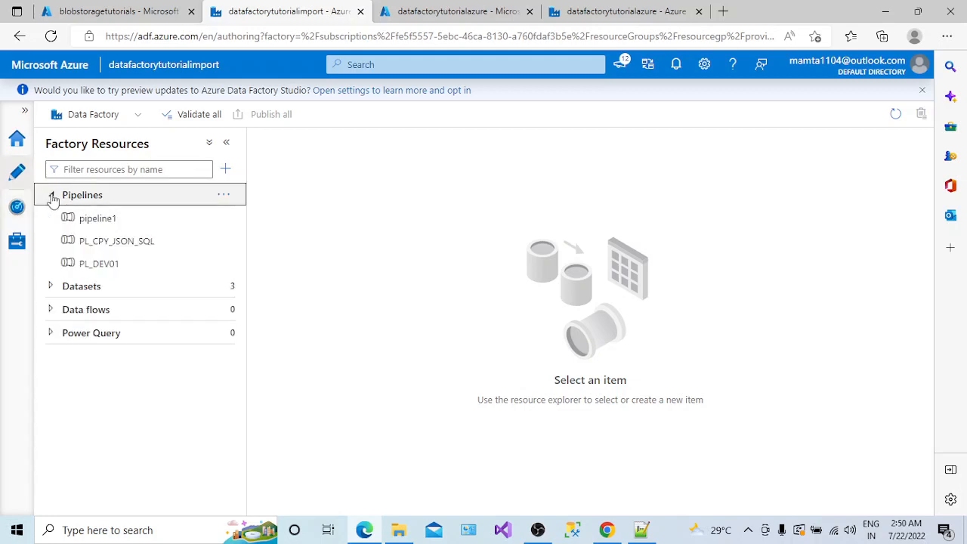
left_click(51, 286)
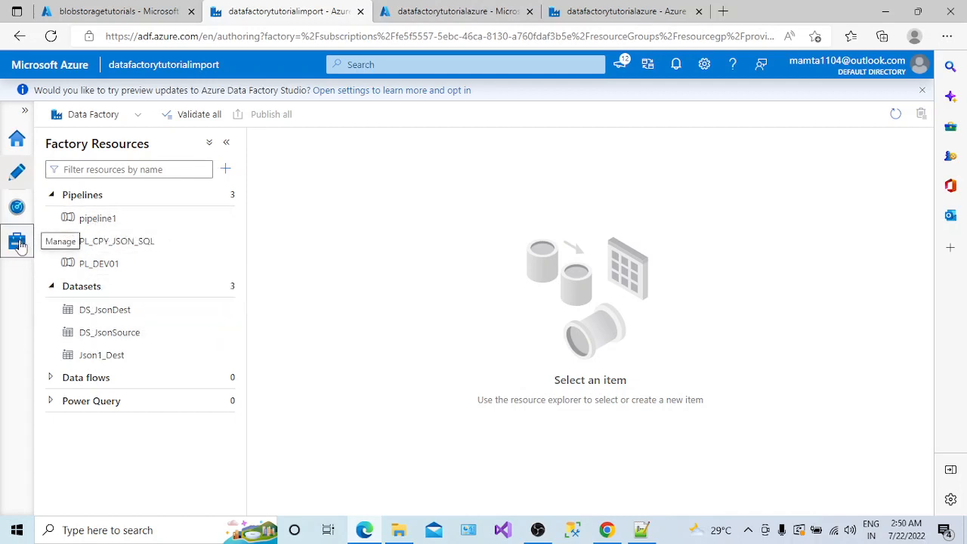
left_click(19, 244)
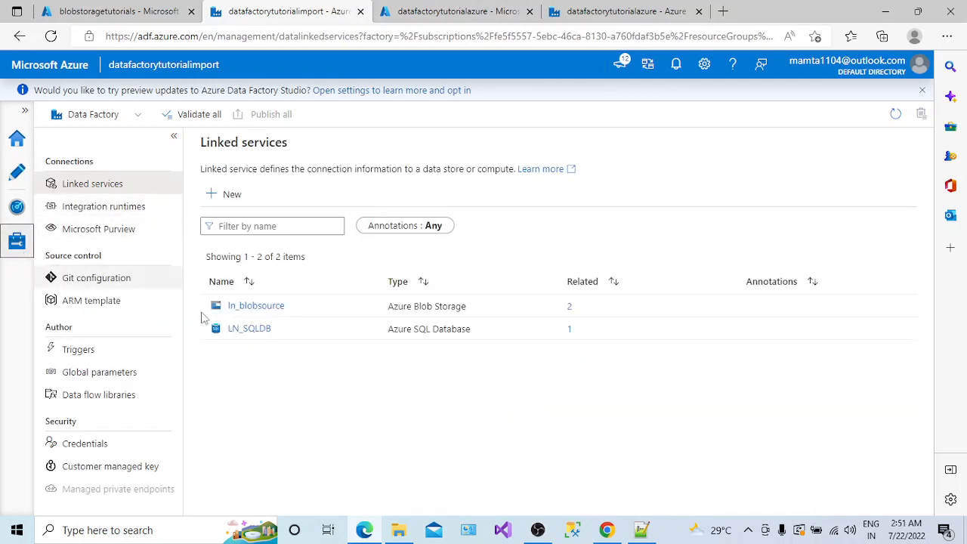
- Point LN_SQLDB at azuresqlserverdemo03 and azuredemodatabase under the Azure Pass - Sponsorship subscription
left_click(252, 332)
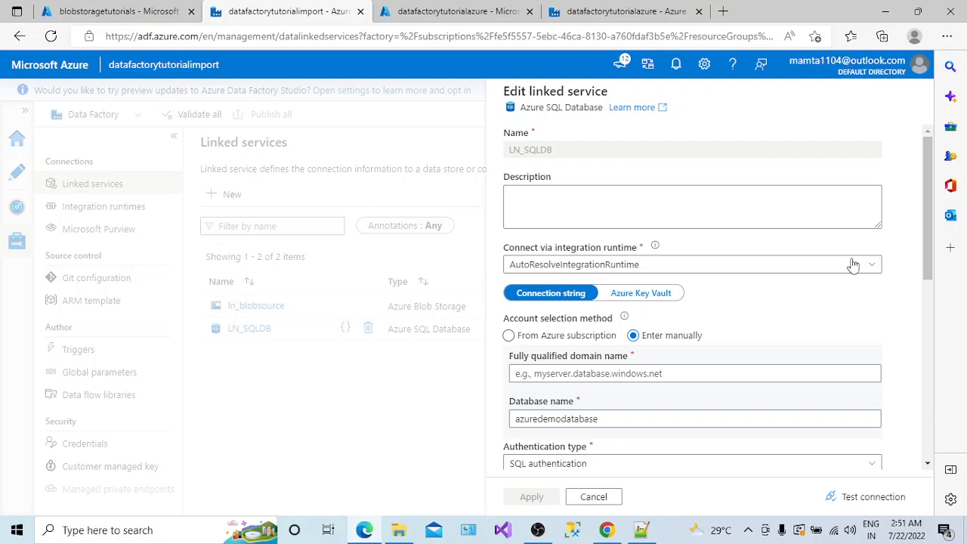
left_click_drag(931, 238, 953, 387)
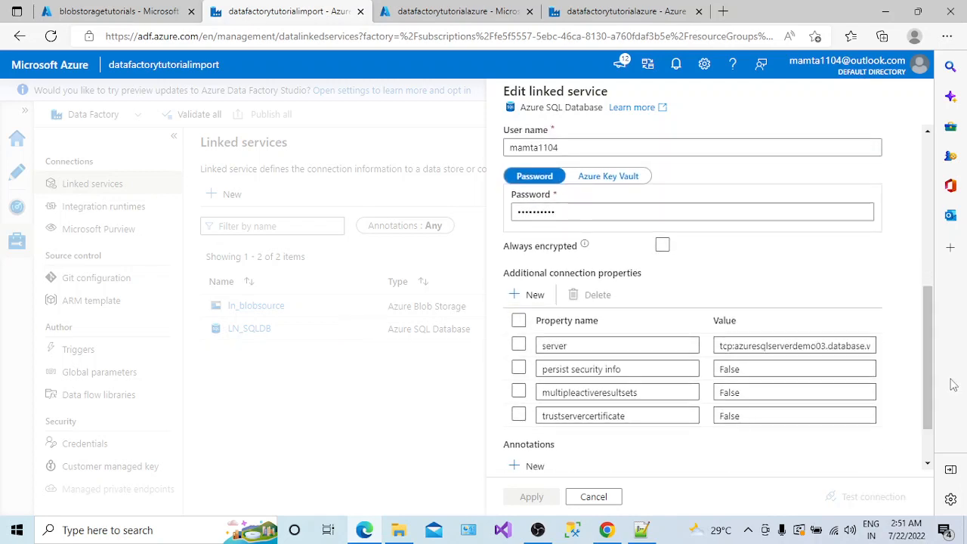
left_click_drag(930, 349, 888, 228)
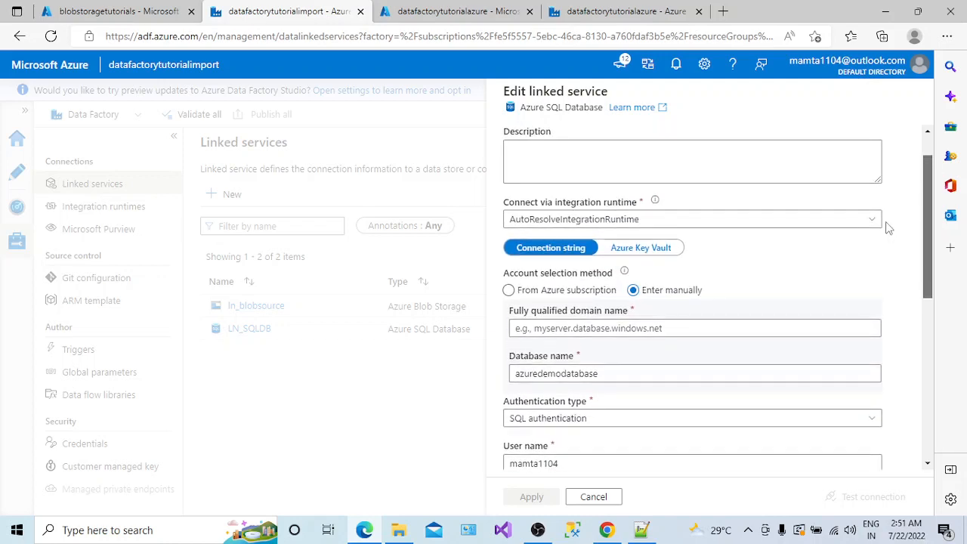
left_click(509, 290)
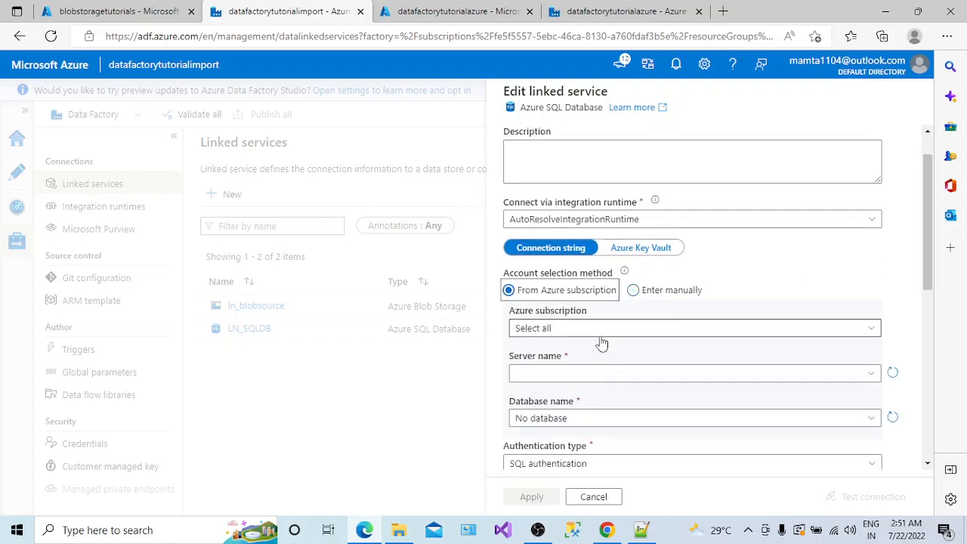
left_click(597, 330)
left_click(576, 374)
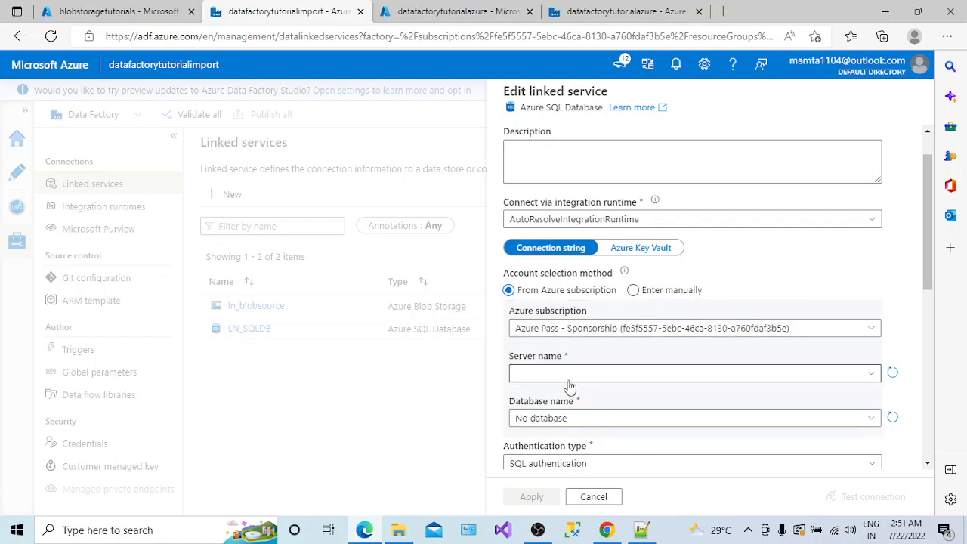
left_click(569, 376)
left_click(578, 396)
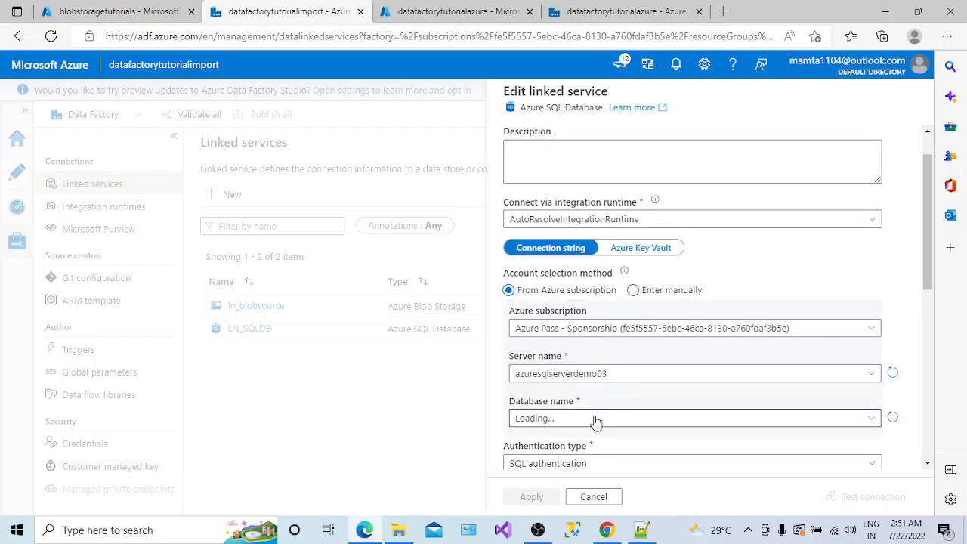
left_click(595, 420)
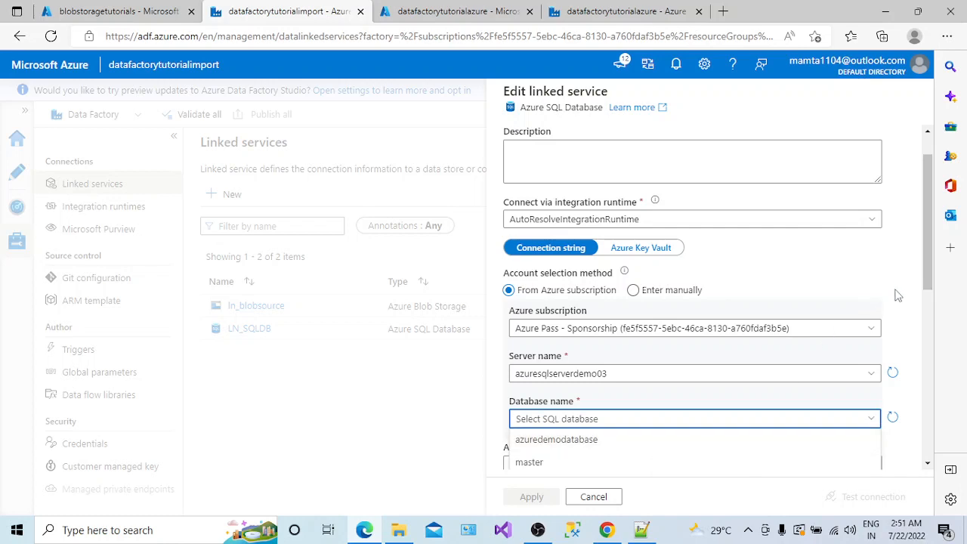
left_click(644, 441)
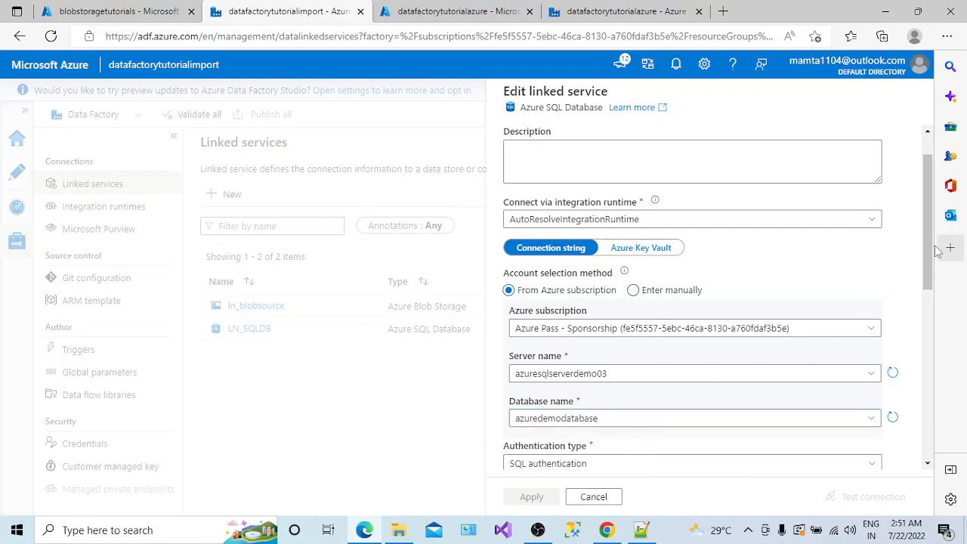
- Enter the SQL login password, test the connection successfully, and apply the LN_SQLDB settings
scroll(887, 348, "down", 3)
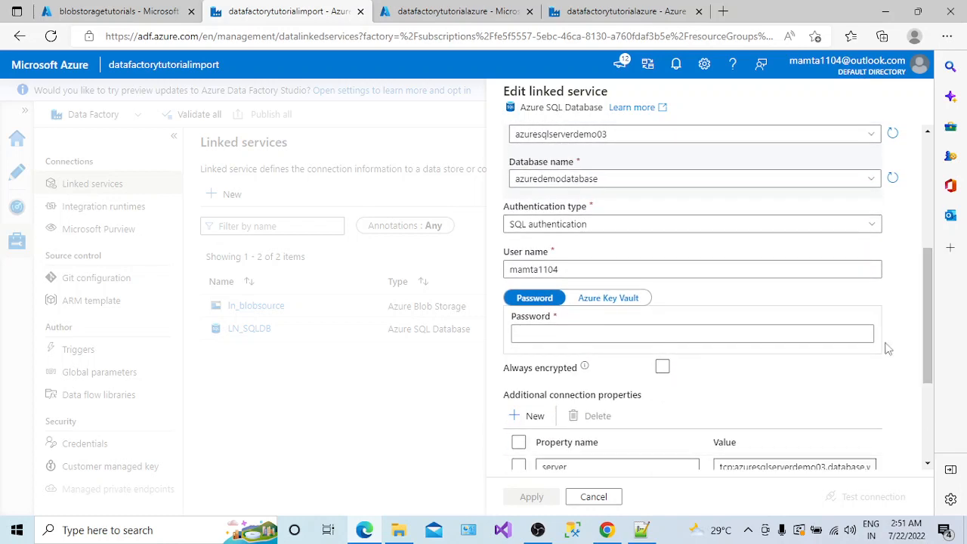
left_click(851, 335)
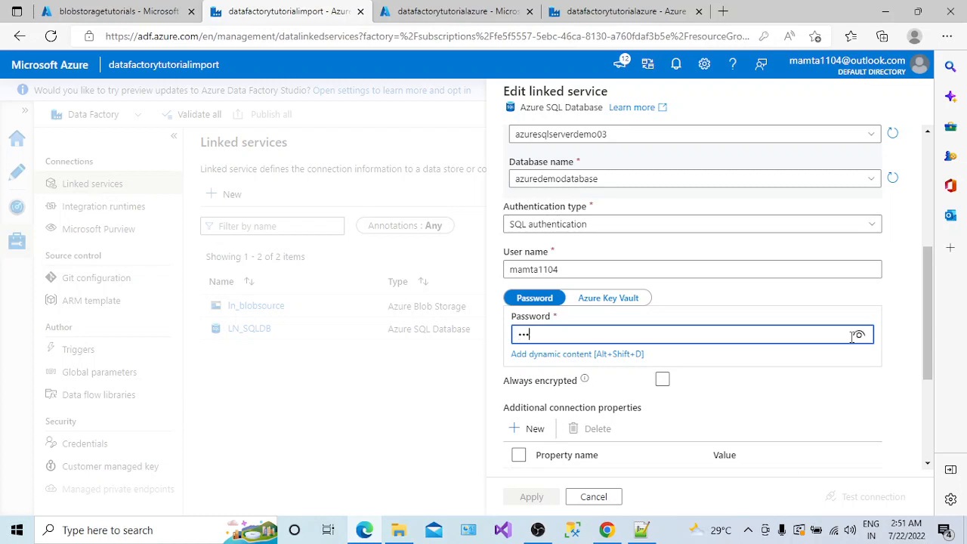
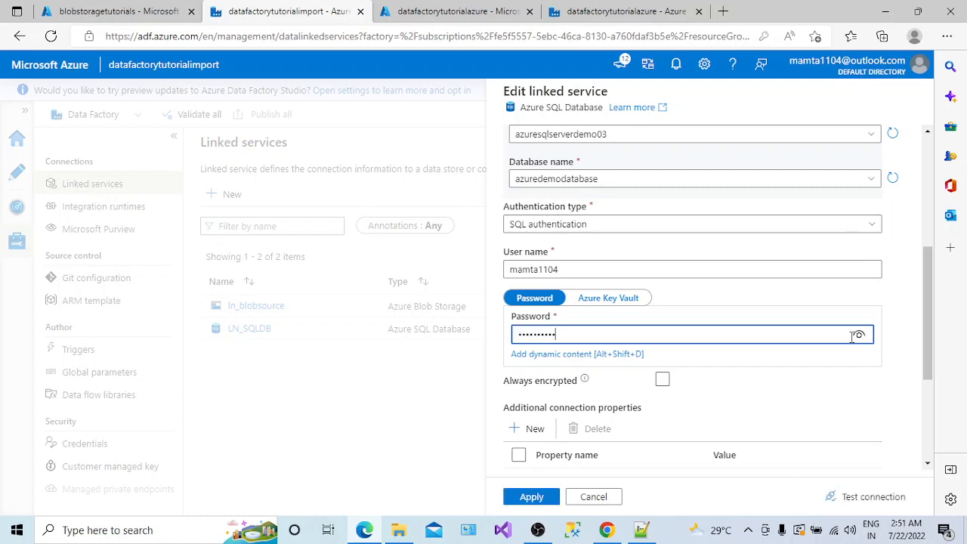
left_click_drag(925, 343, 925, 392)
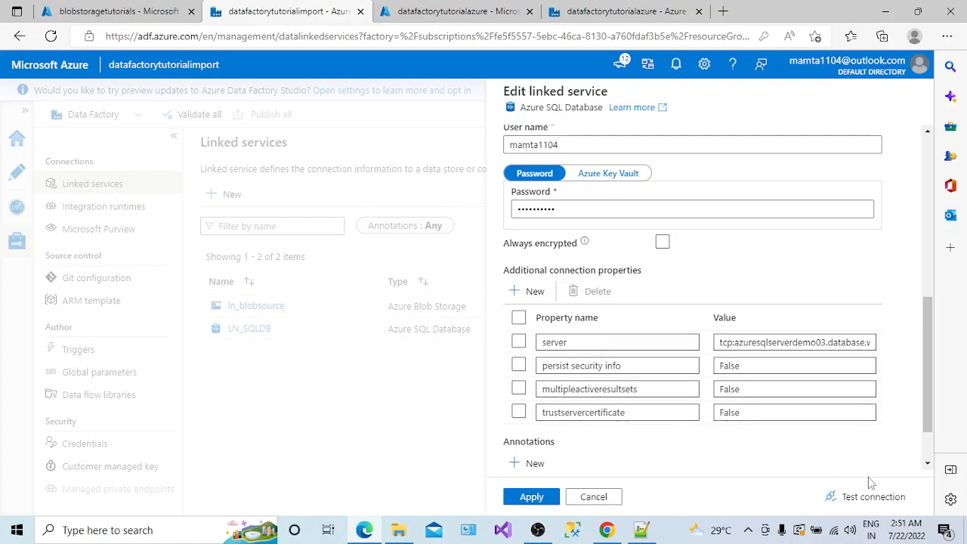
left_click(869, 495)
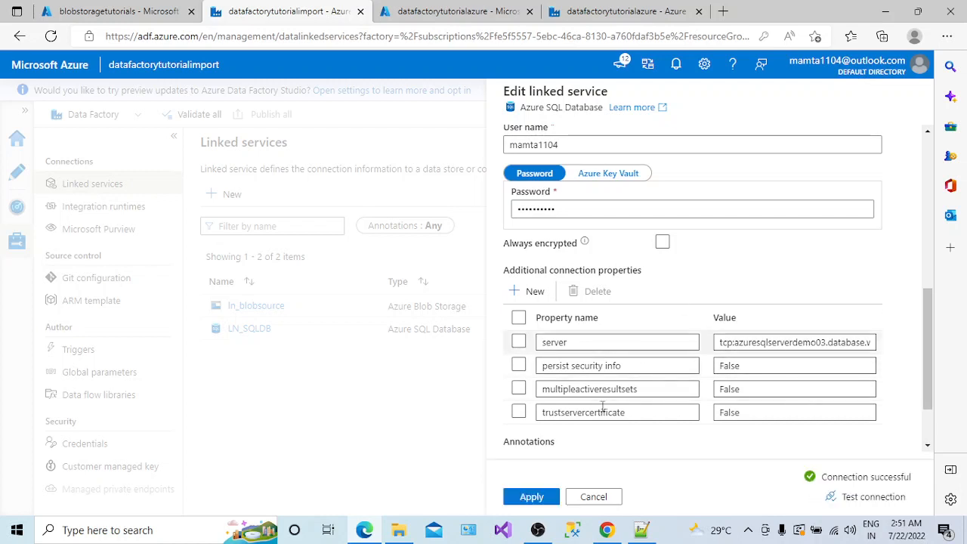
left_click(537, 500)
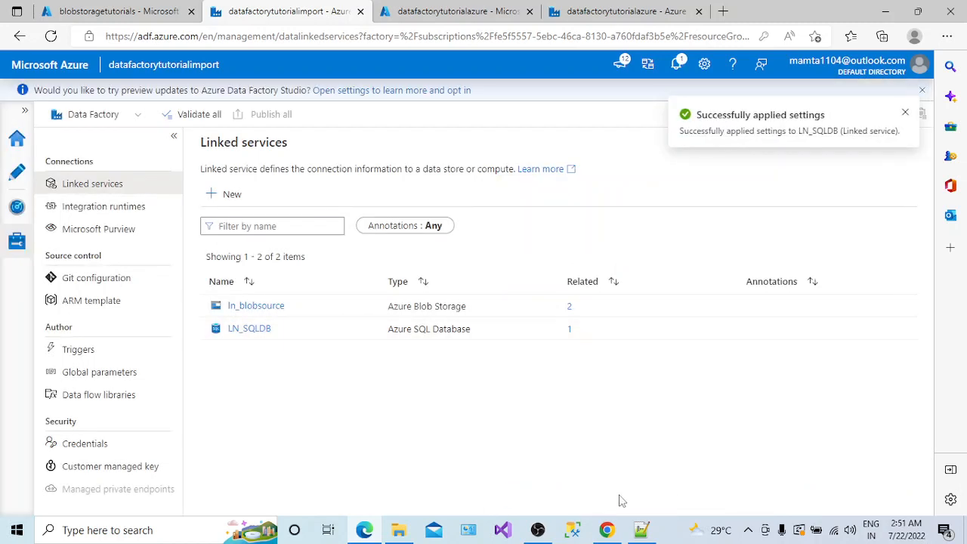
left_click(250, 306)
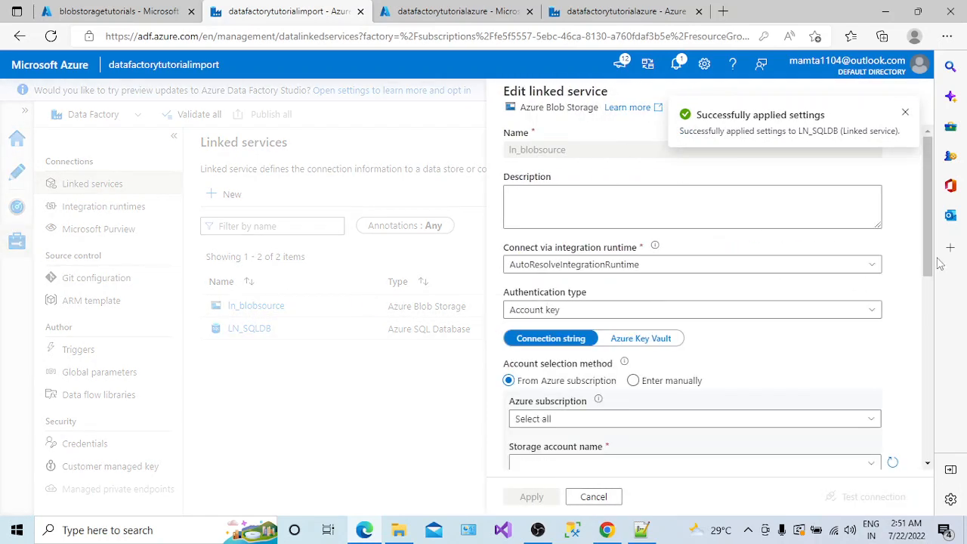
- Select storage account blobstoragetutorials, test the connection, and inspect the failing error 9003 details
scroll(933, 265, "down", 3)
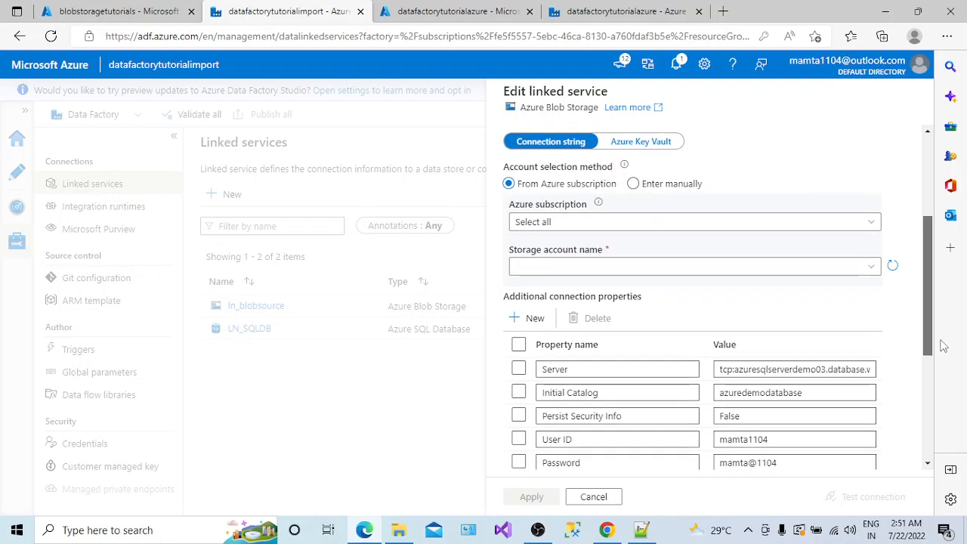
left_click(805, 268)
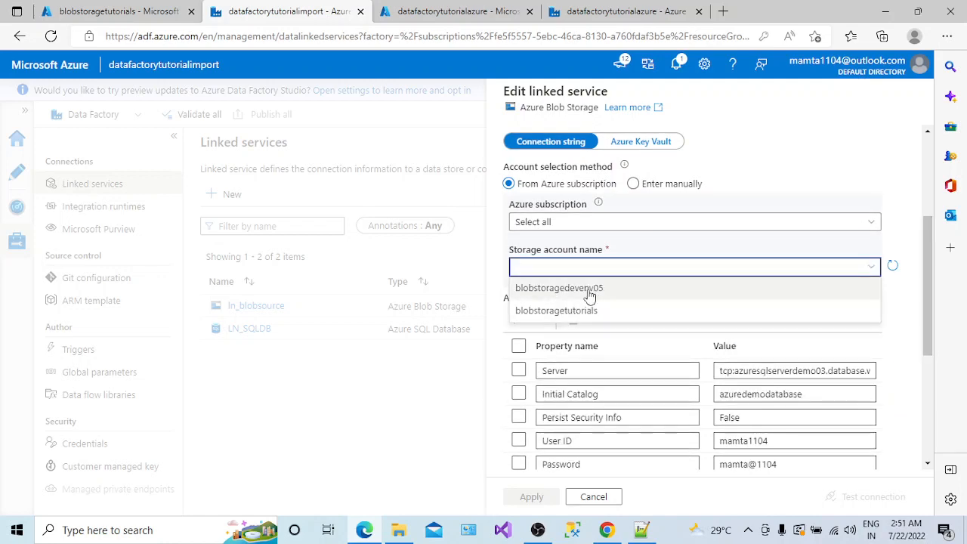
left_click(594, 311)
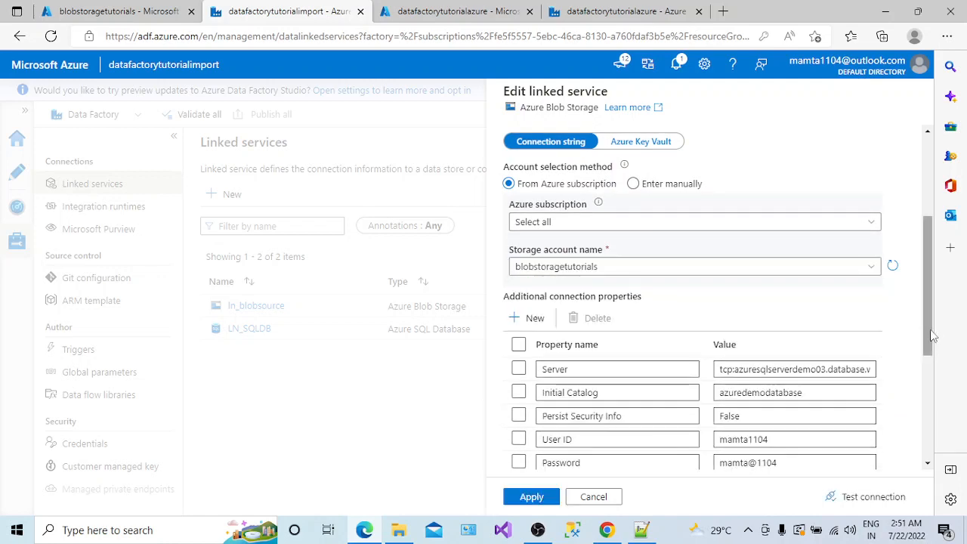
left_click_drag(934, 336, 929, 397)
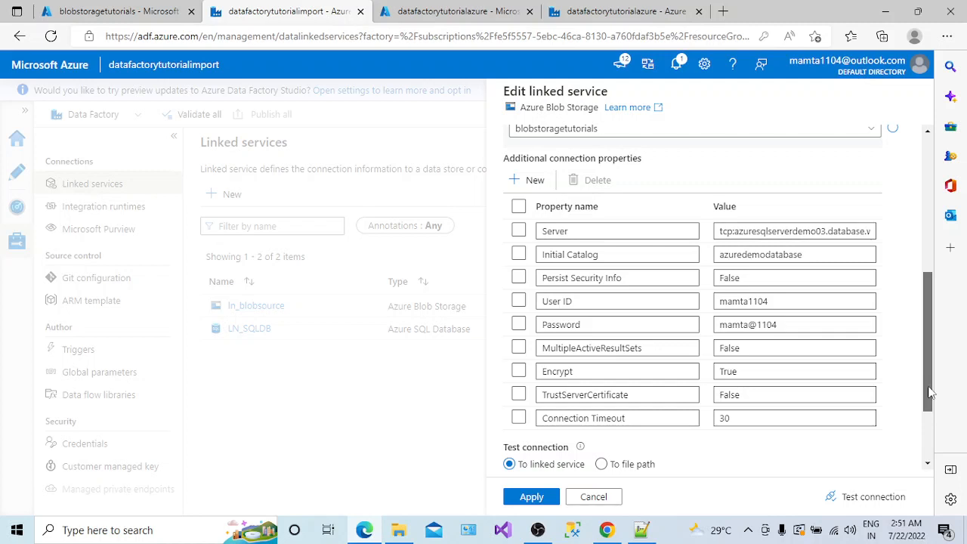
left_click(869, 498)
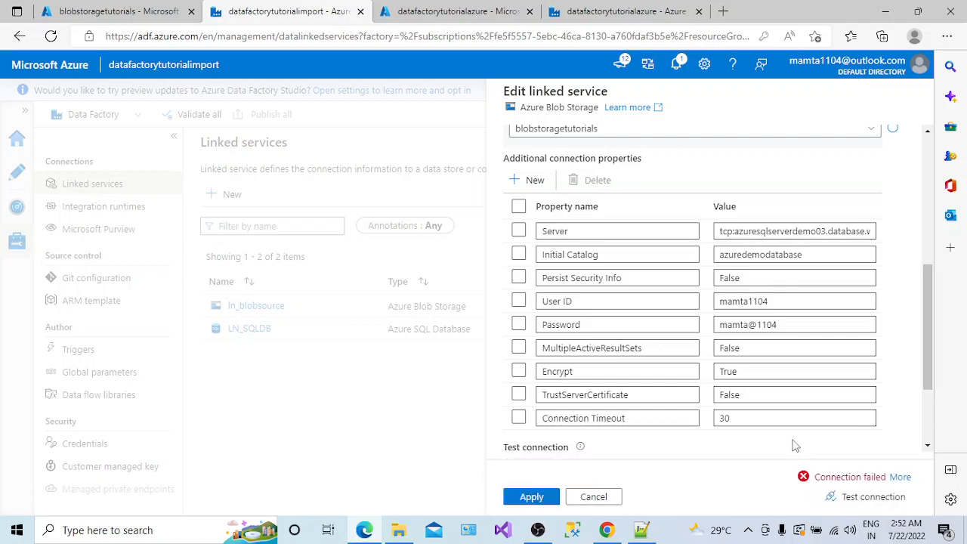
left_click_drag(928, 388, 932, 448)
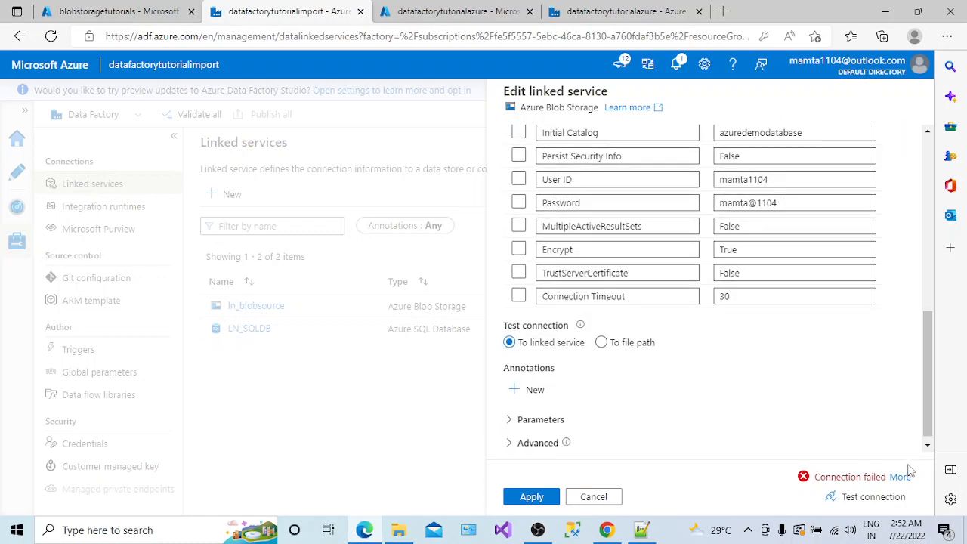
left_click(900, 477)
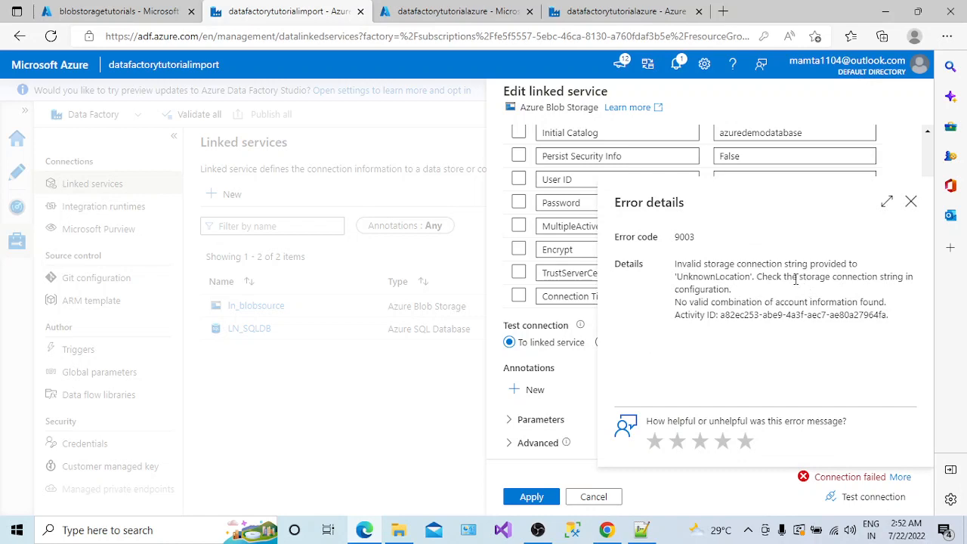
left_click_drag(793, 278, 887, 278)
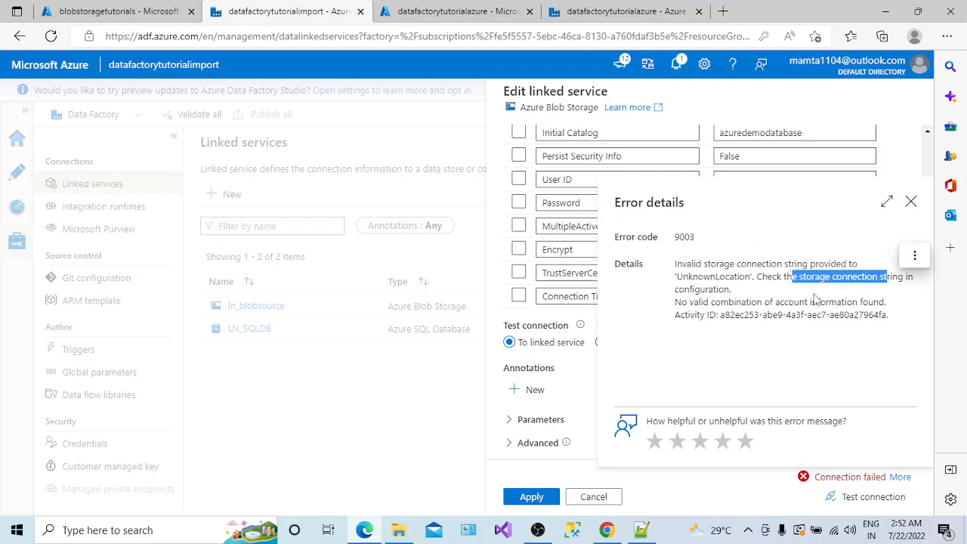
left_click(911, 201)
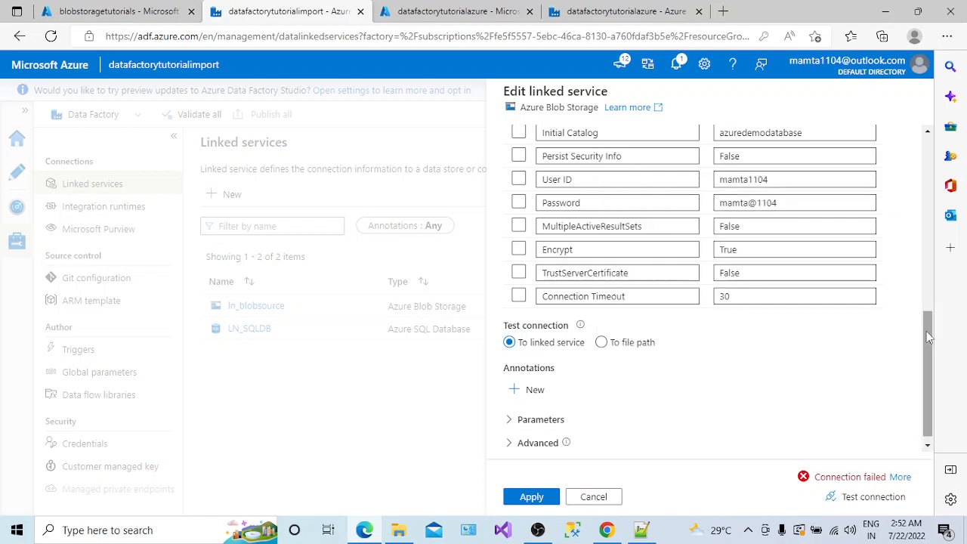
- Switch to the Azure Pass - Sponsorship subscription, reselect blobstoragetutorials, and retest, still hitting error 9003
scroll(928, 339, "up", 5)
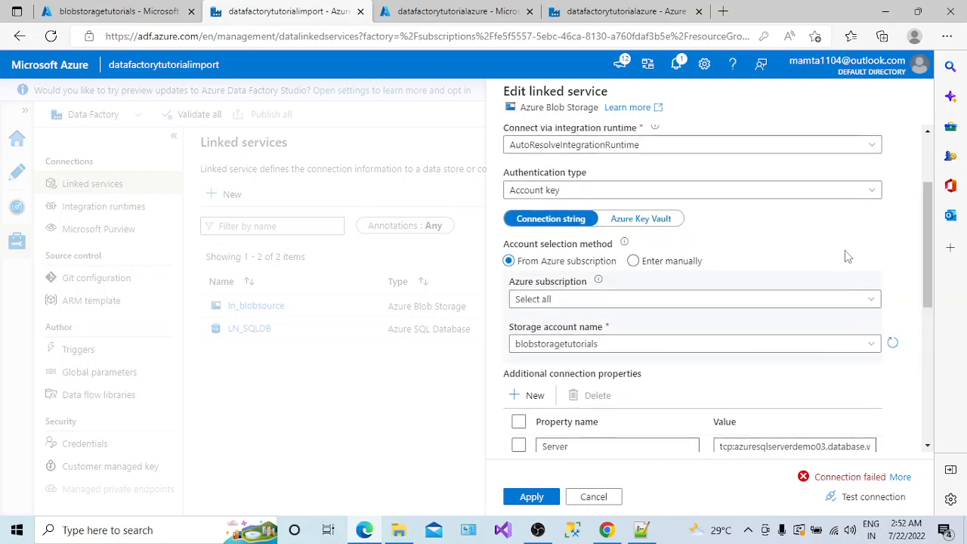
left_click(867, 302)
left_click(740, 352)
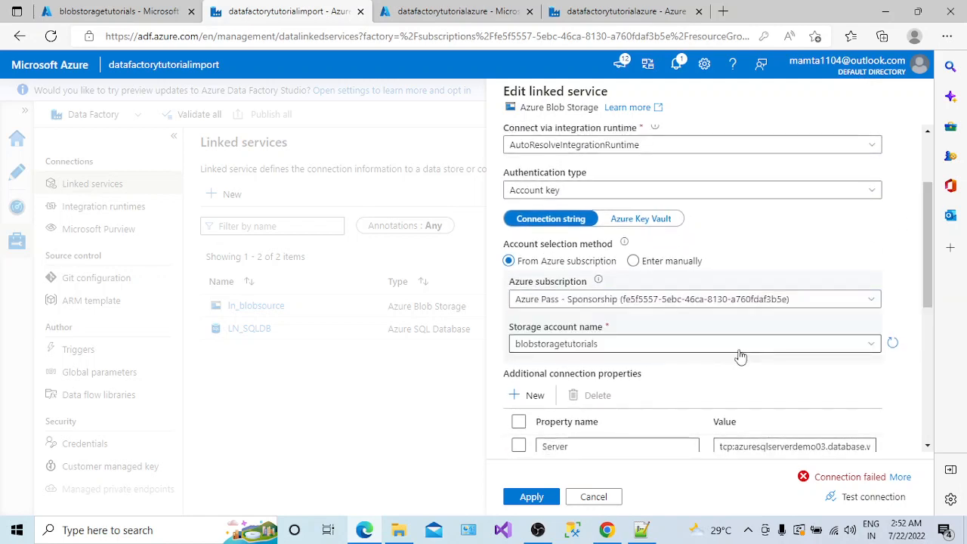
left_click(845, 350)
left_click_drag(733, 373, 727, 396)
left_click(778, 350)
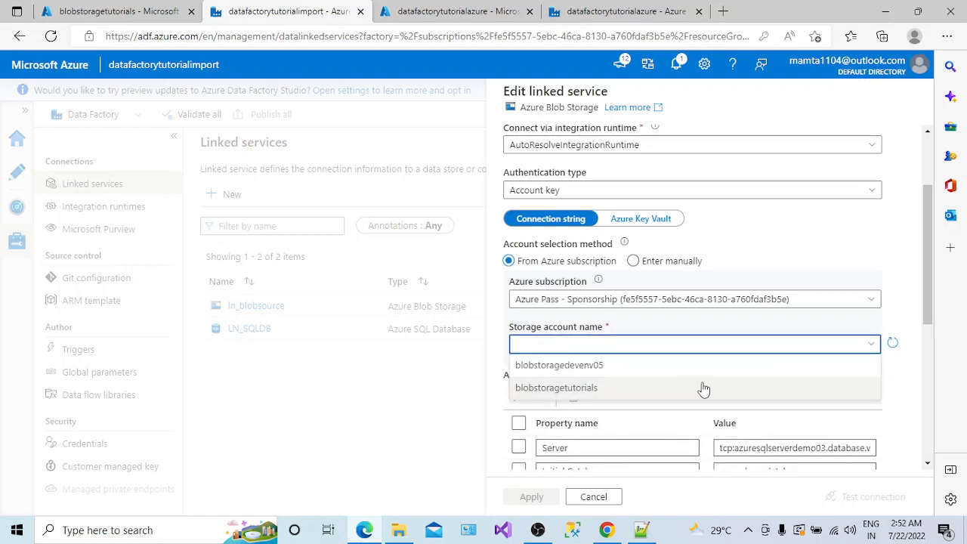
left_click(694, 392)
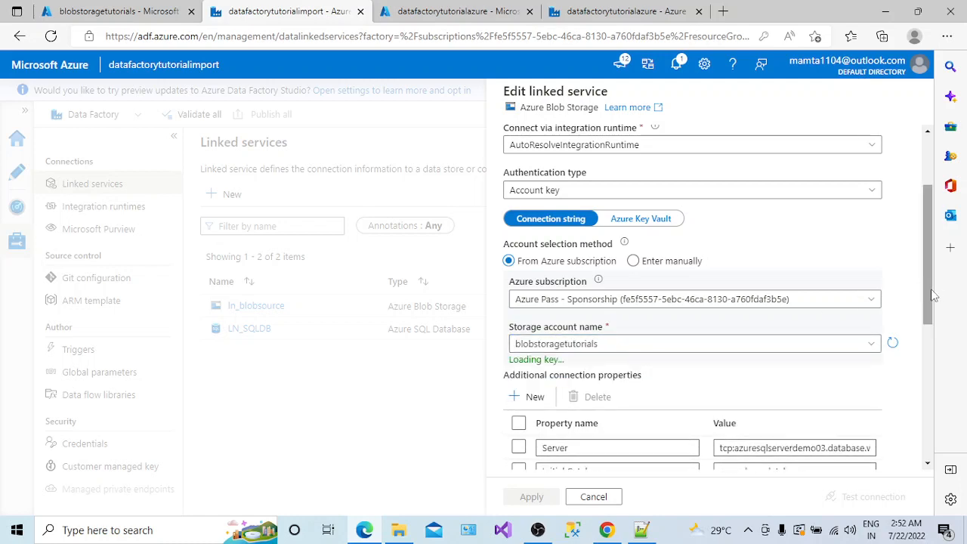
left_click_drag(931, 296, 950, 440)
left_click(868, 497)
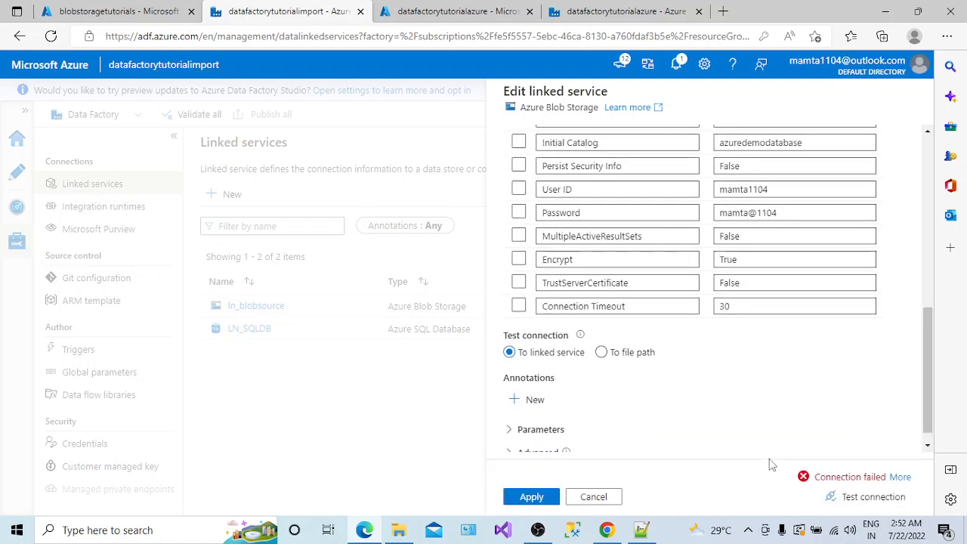
left_click(897, 478)
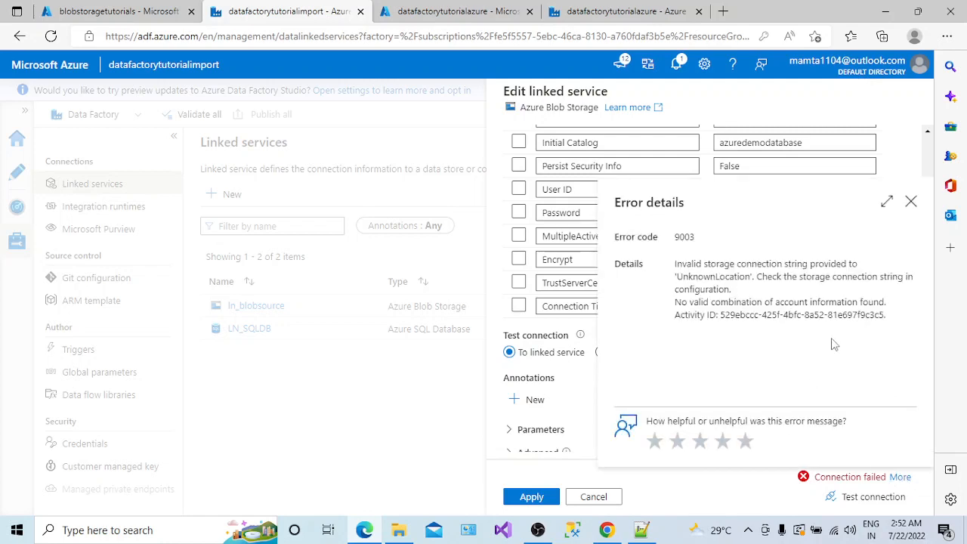
left_click_drag(818, 277, 674, 276)
right_click(891, 276)
left_click(910, 201)
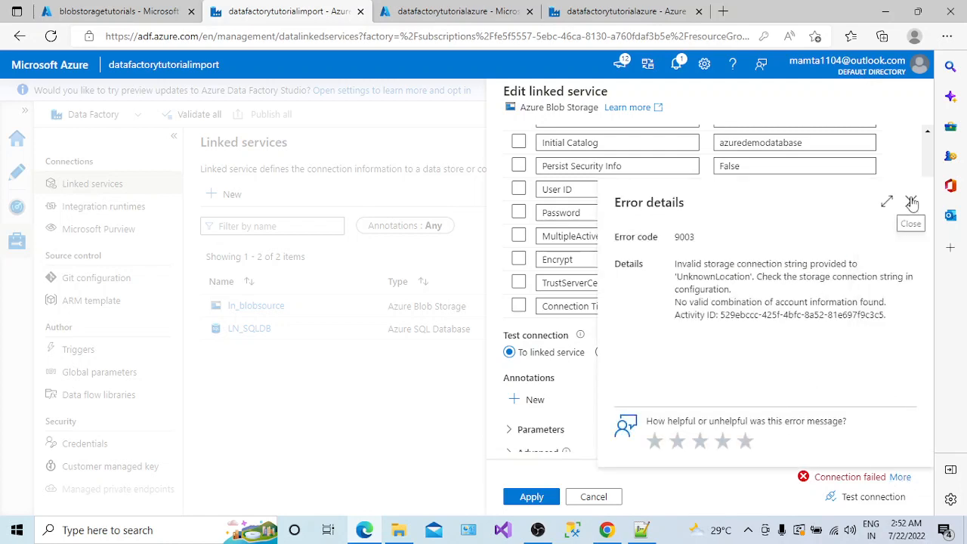
left_click(911, 201)
scroll(604, 317, "up", 2)
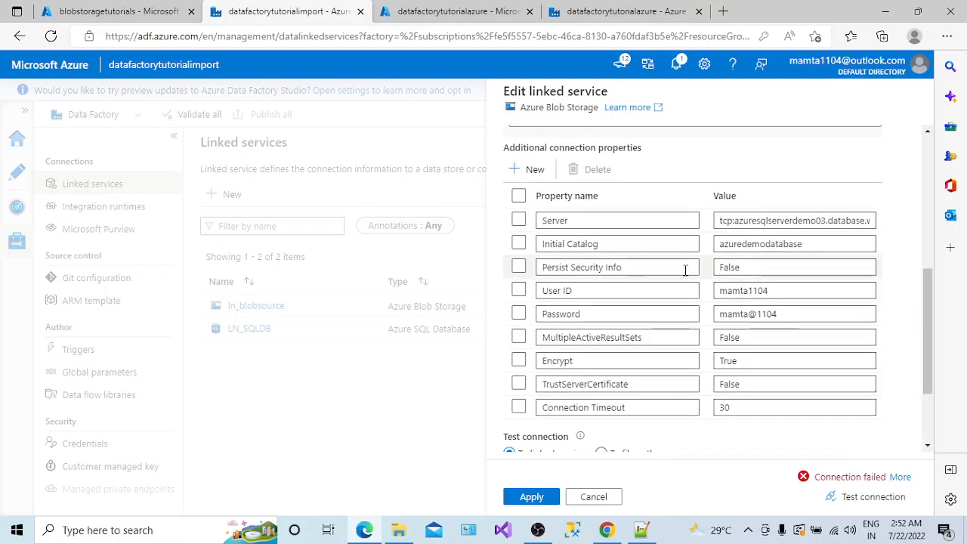
- Delete all nine additional connection properties, confirm the connection test succeeds, and apply ln_blobsource
left_click(518, 196)
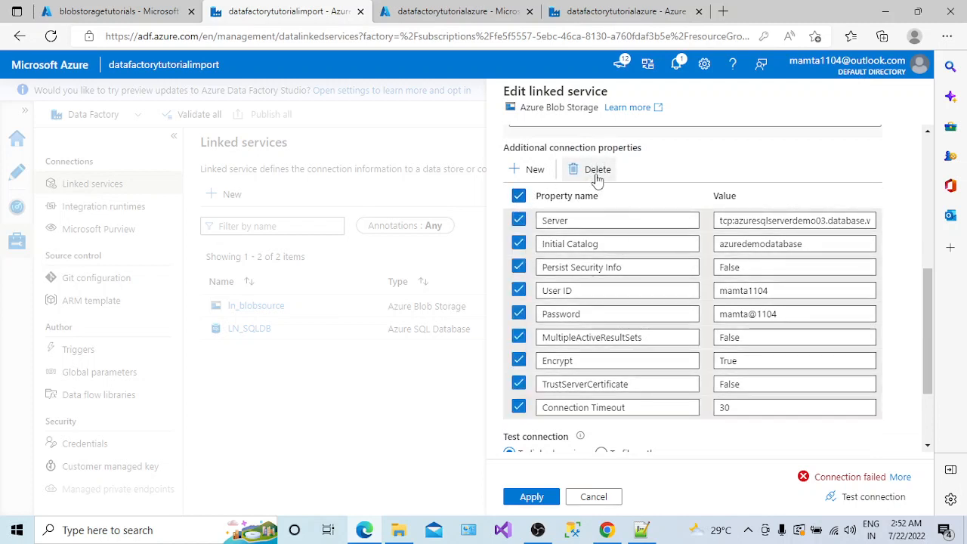
left_click(596, 171)
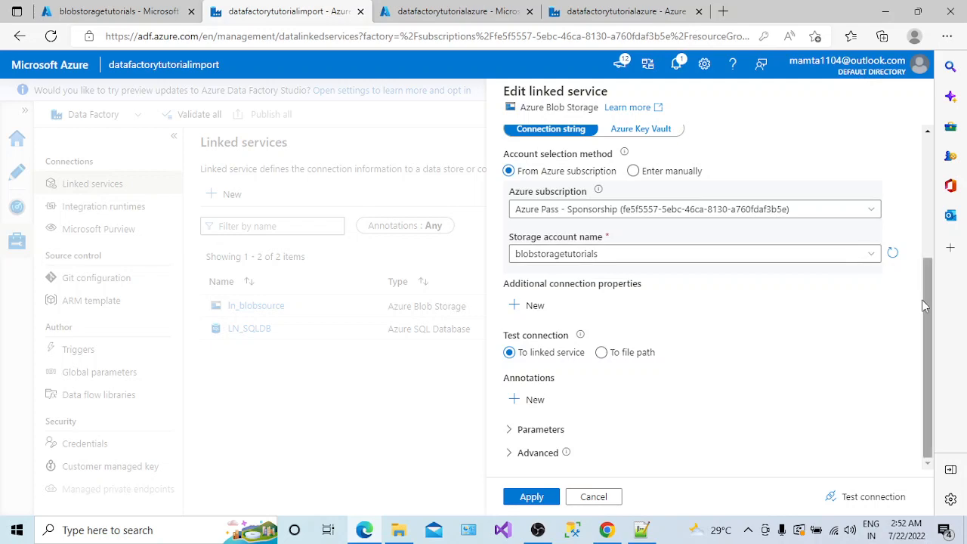
scroll(926, 281, "up", 1)
mouse_move(925, 281)
left_mouse_down()
mouse_move(906, 176)
mouse_move(922, 271)
left_mouse_up()
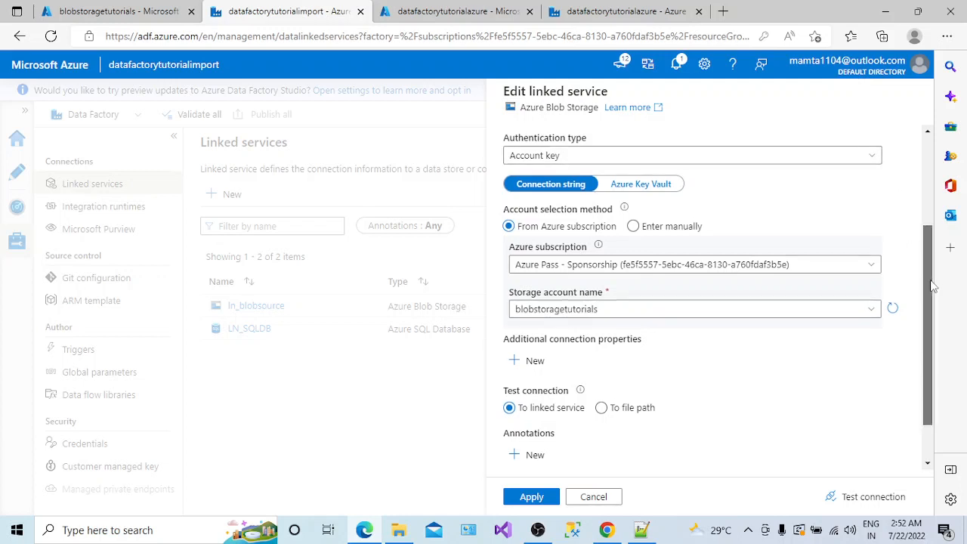
scroll(936, 317, "down", 2)
left_click(891, 499)
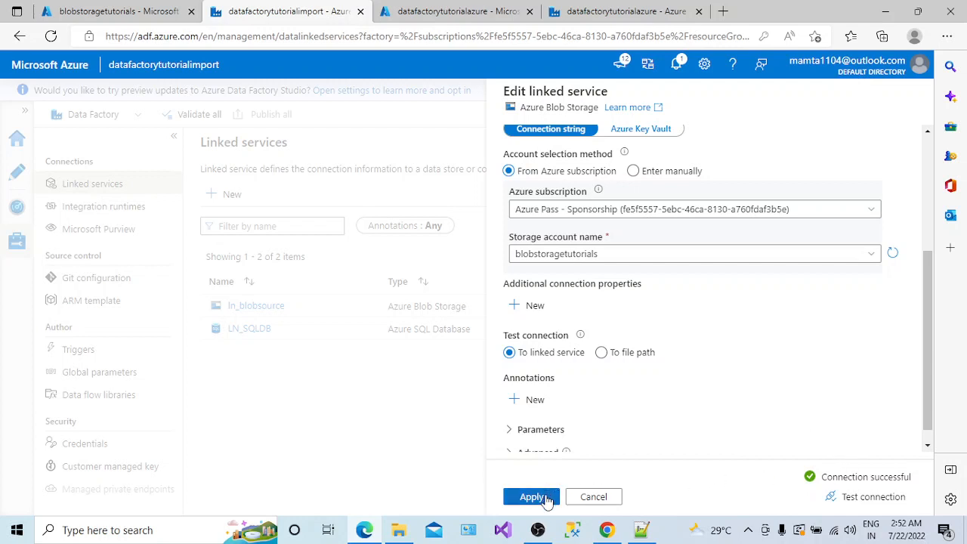
left_click(546, 497)
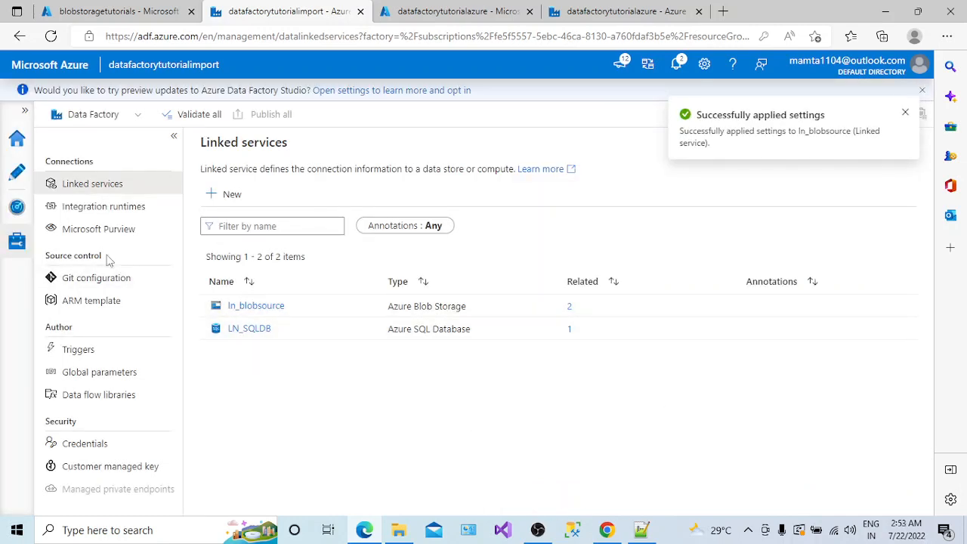
- Open PL_CPY_JSON_SQL, select its AT_CPY_JSON_SQL copy activity, and start a Debug run
left_click(18, 176)
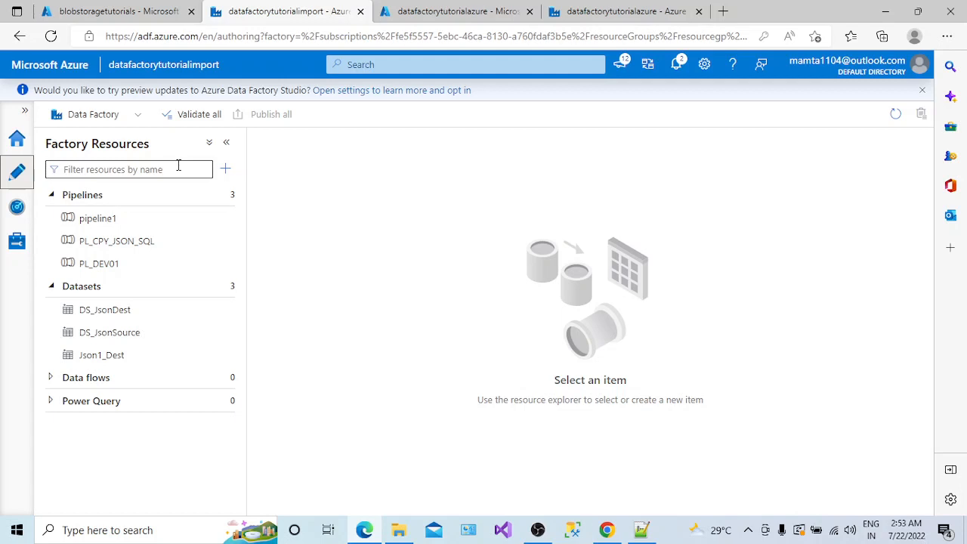
left_click(130, 241)
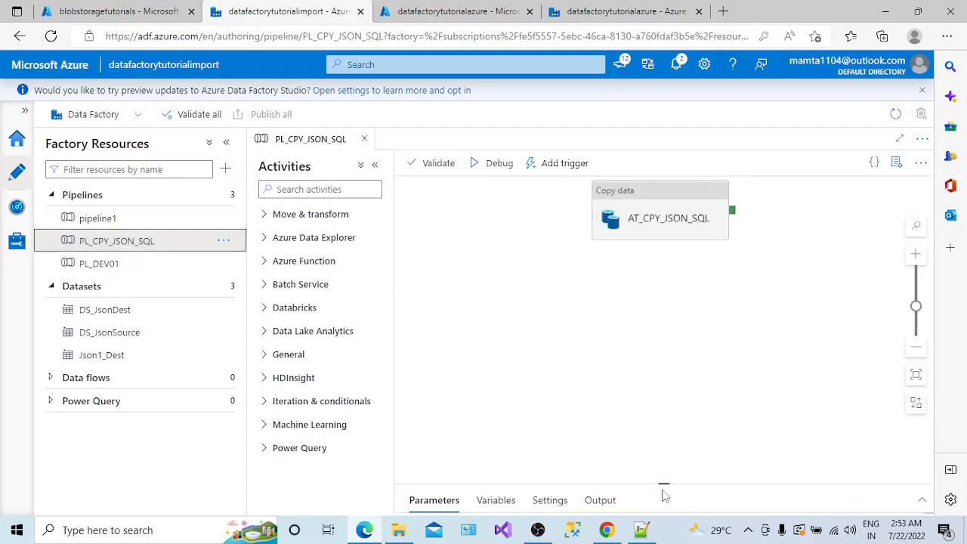
left_click_drag(662, 483, 678, 375)
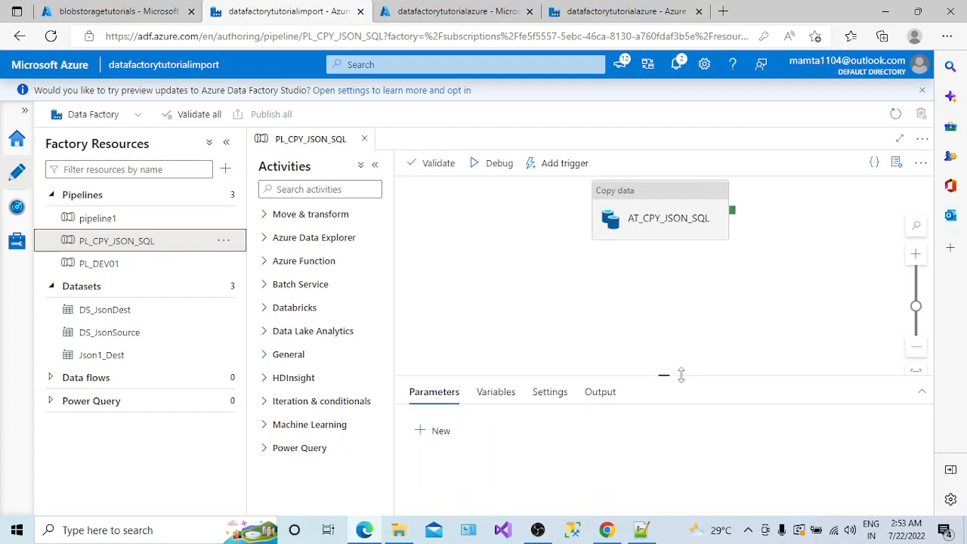
left_click_drag(672, 230, 639, 285)
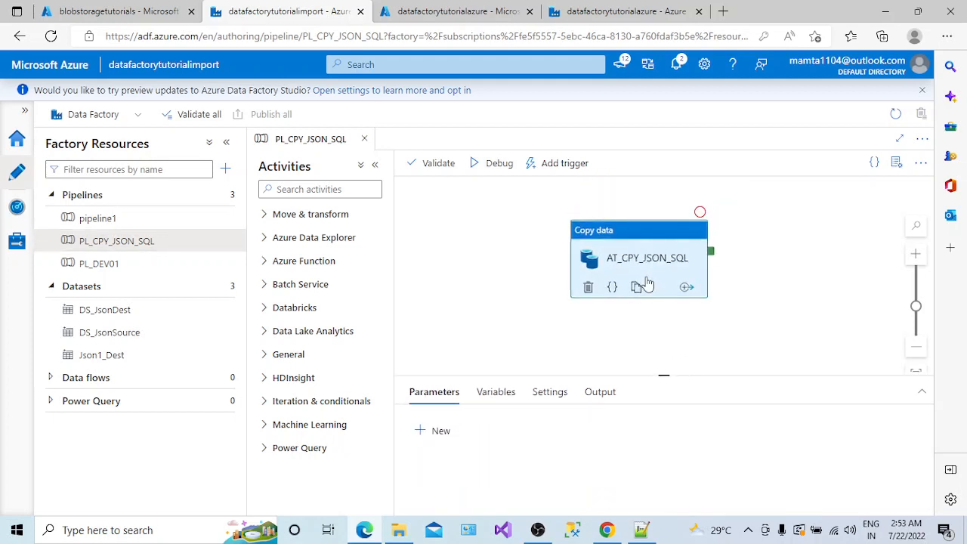
left_click(603, 172)
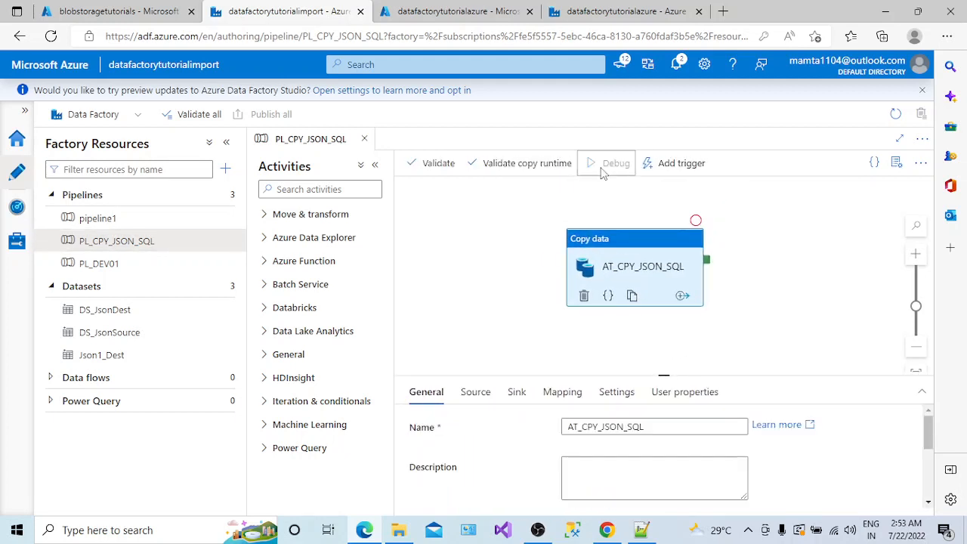
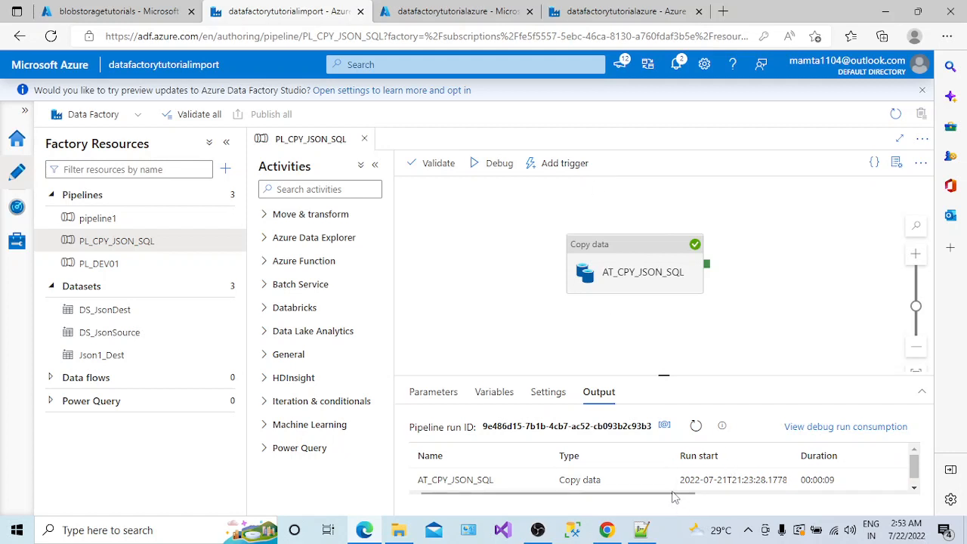
- Collapse the Activities and Factory Resources panes to reveal AT_CPY_JSON_SQL's Succeeded status in 00:00:09
left_click_drag(672, 493, 666, 514)
left_click(376, 165)
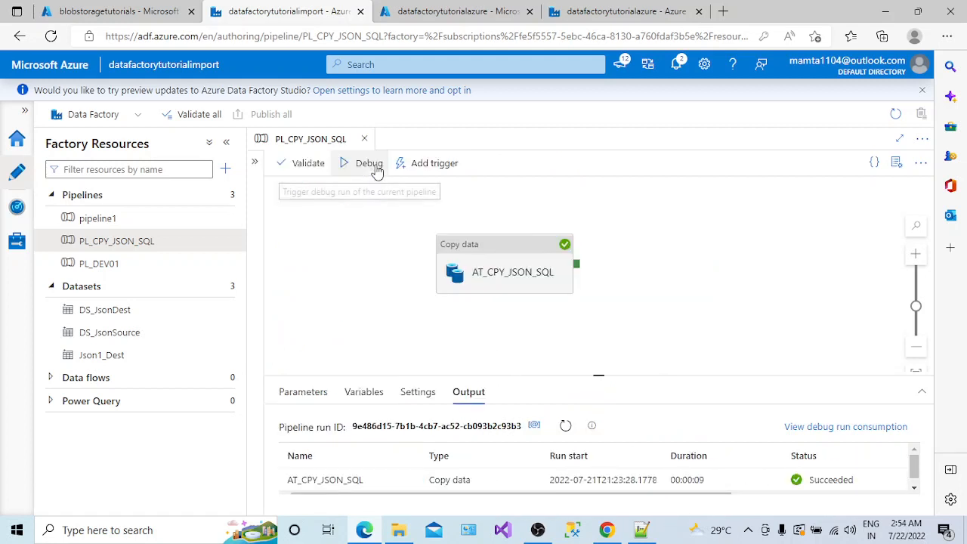
left_click(233, 149)
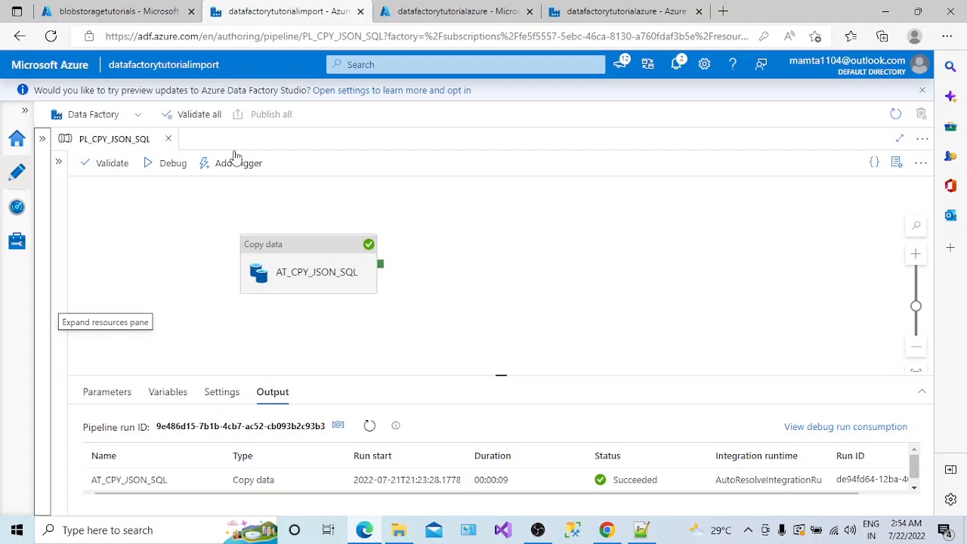
left_click(747, 530)
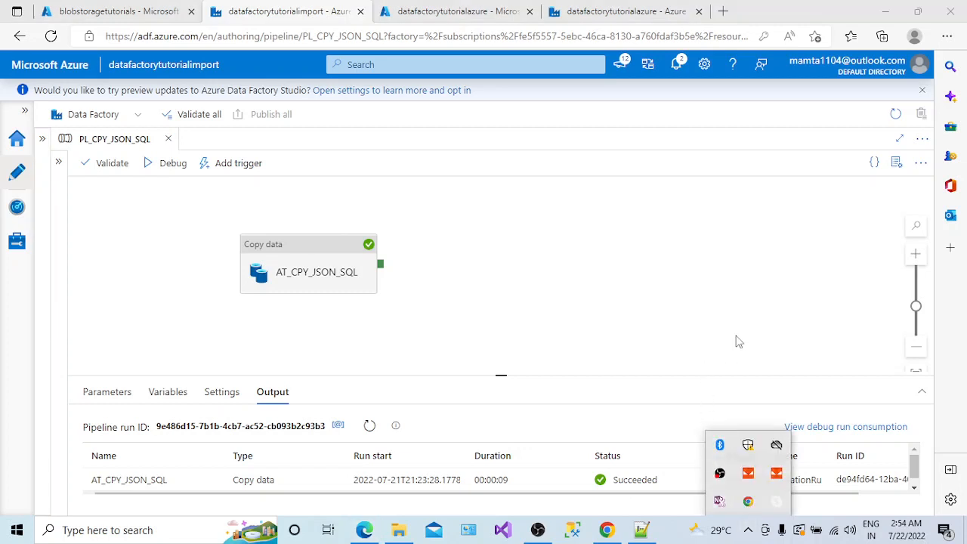